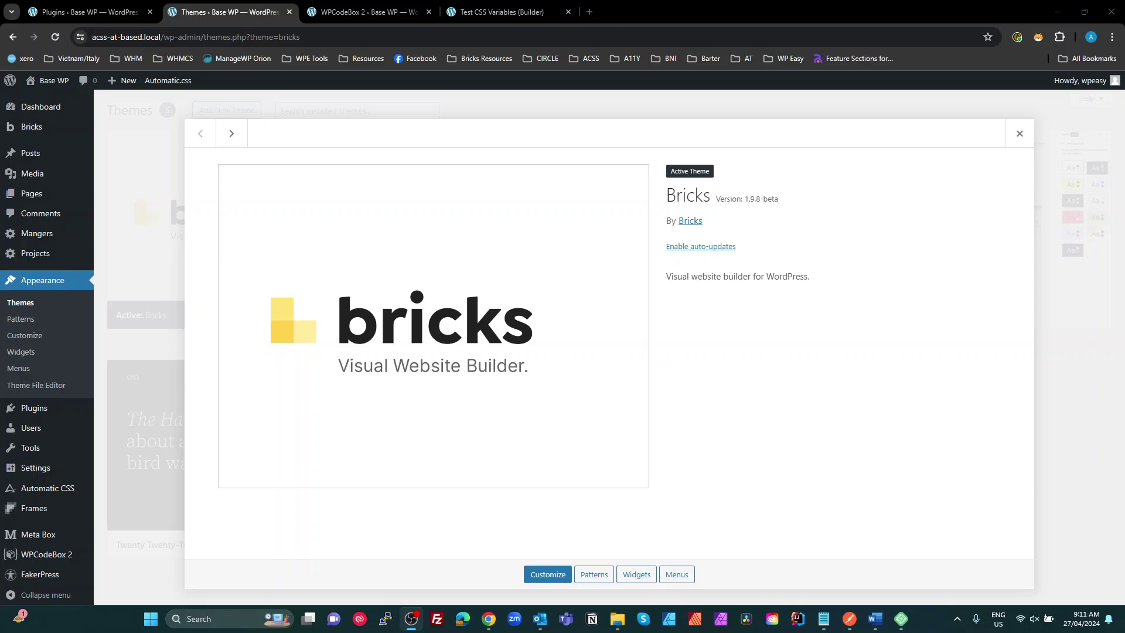
Check the installed versions of the Advanced Themer and Automatic.css plugins and the site's local domain on the Plugins page
left_click(80, 14)
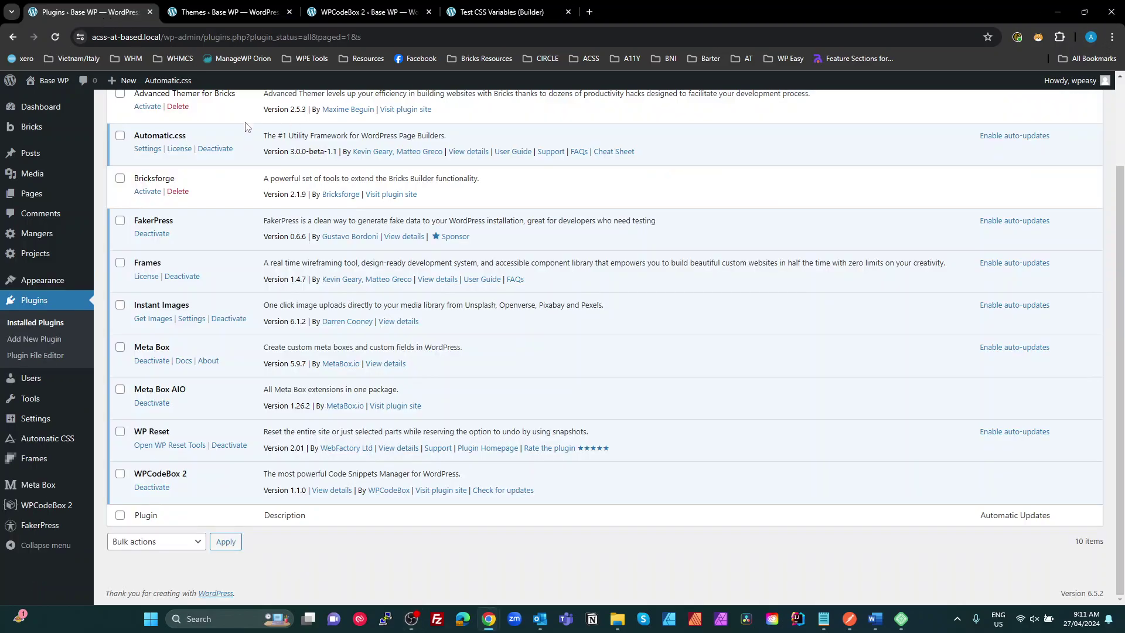
scroll(245, 127, "up", 2)
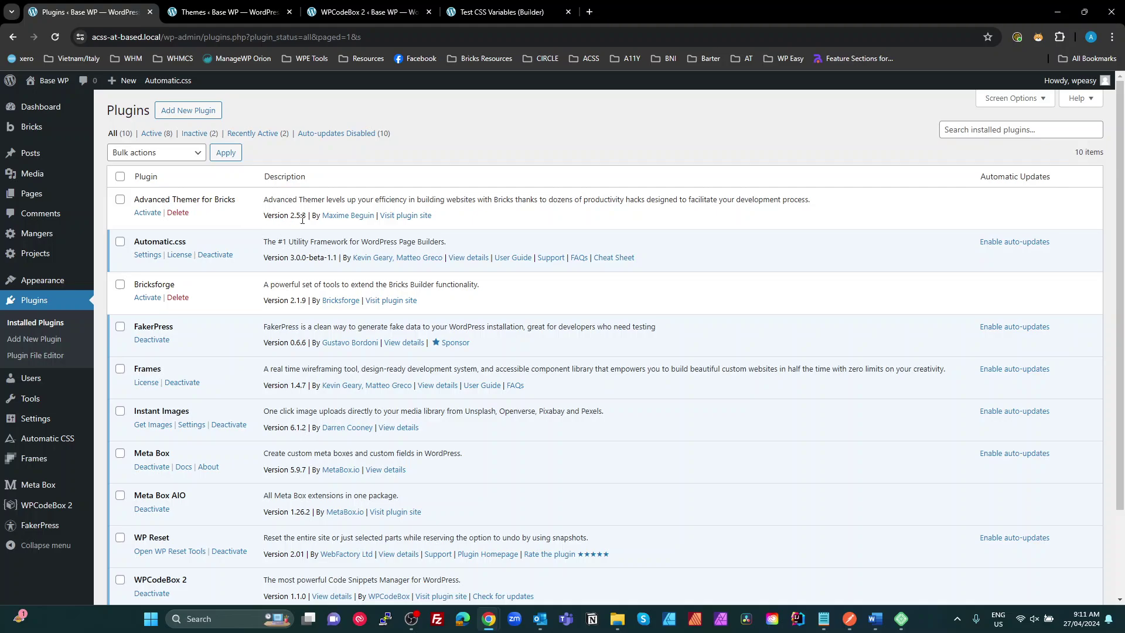
left_click_drag(302, 217, 284, 216)
left_click_drag(338, 258, 295, 259)
double_click(178, 37)
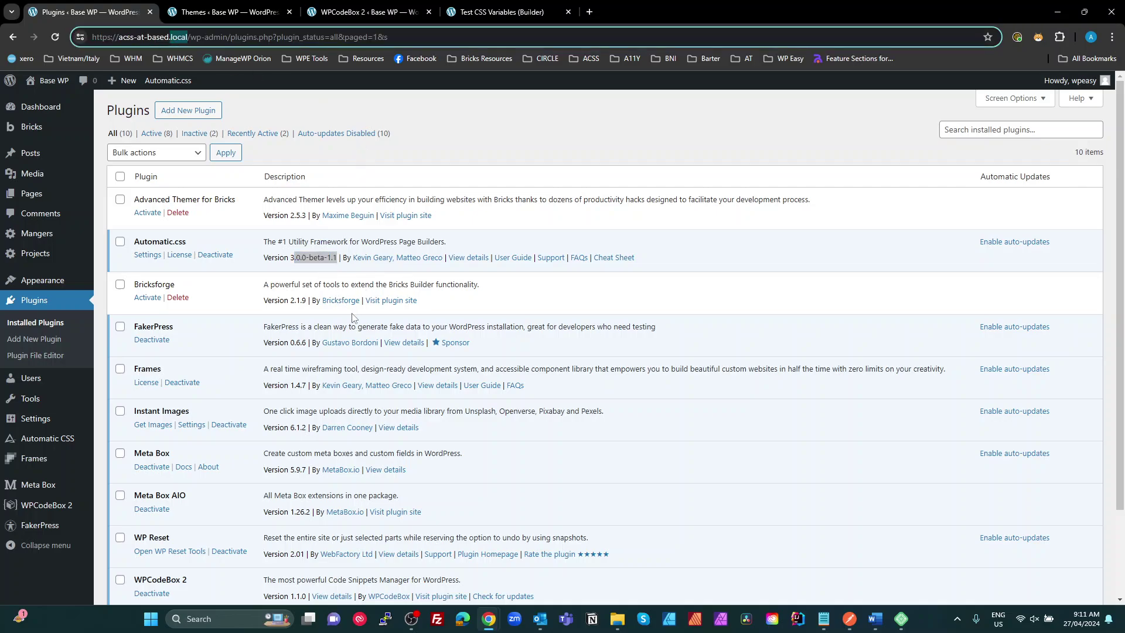
left_click(532, 178)
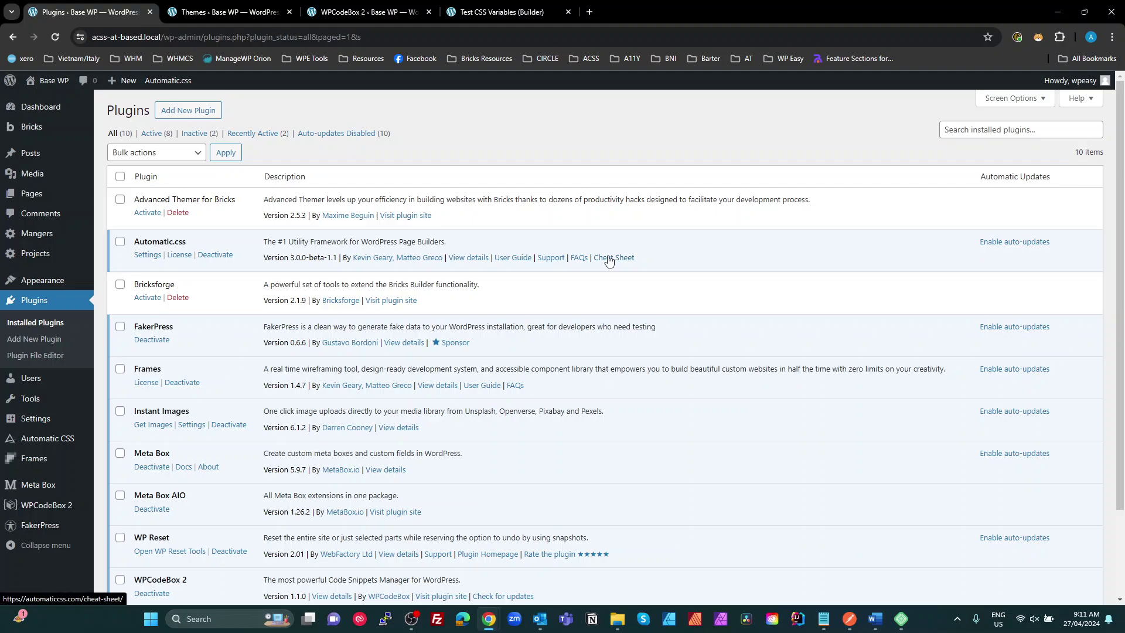
Examine the Test CSS Variables snippet in WPCodeBox 2 and the --ext-test1 and --ext-test2 variables it declares
left_click(366, 12)
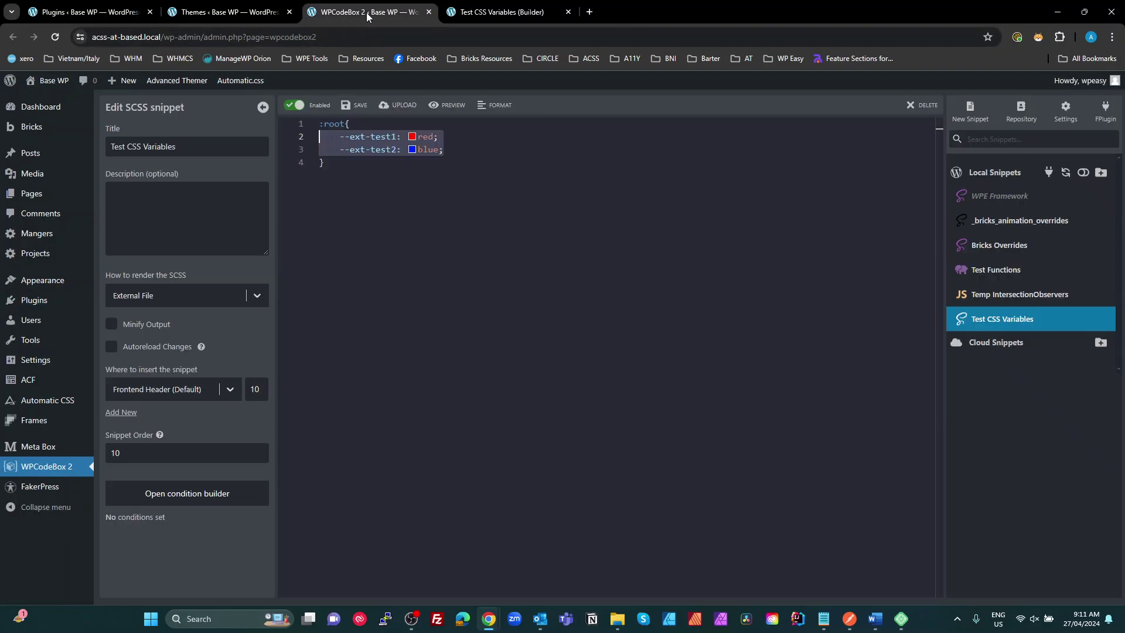
triple_click(188, 146)
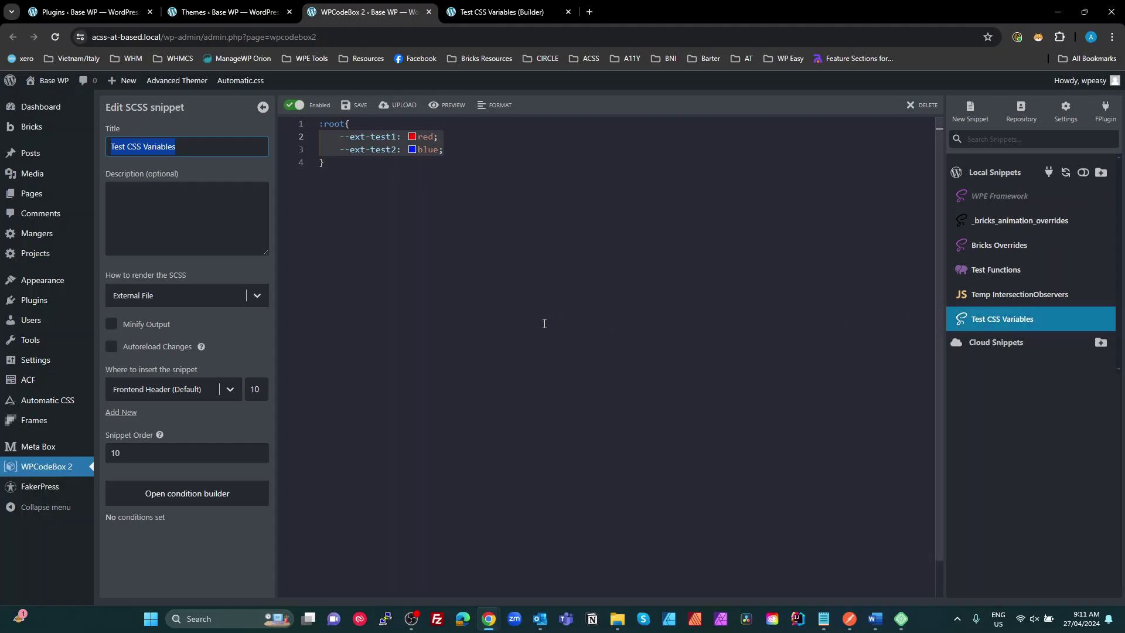
left_click(377, 160)
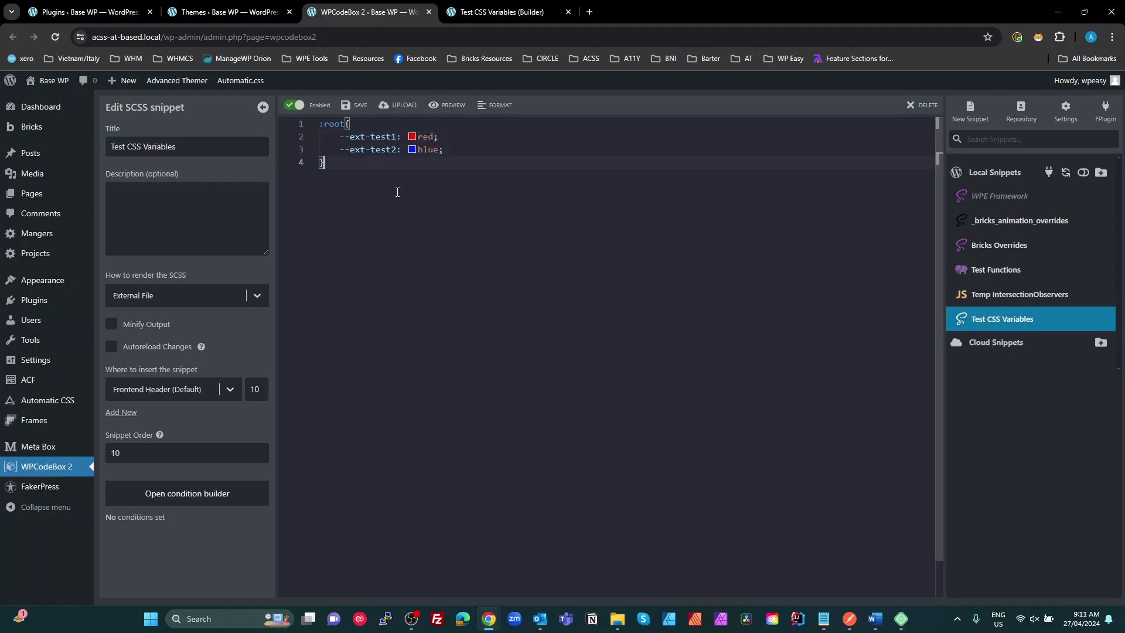
left_click_drag(343, 142, 391, 152)
key("Escape")
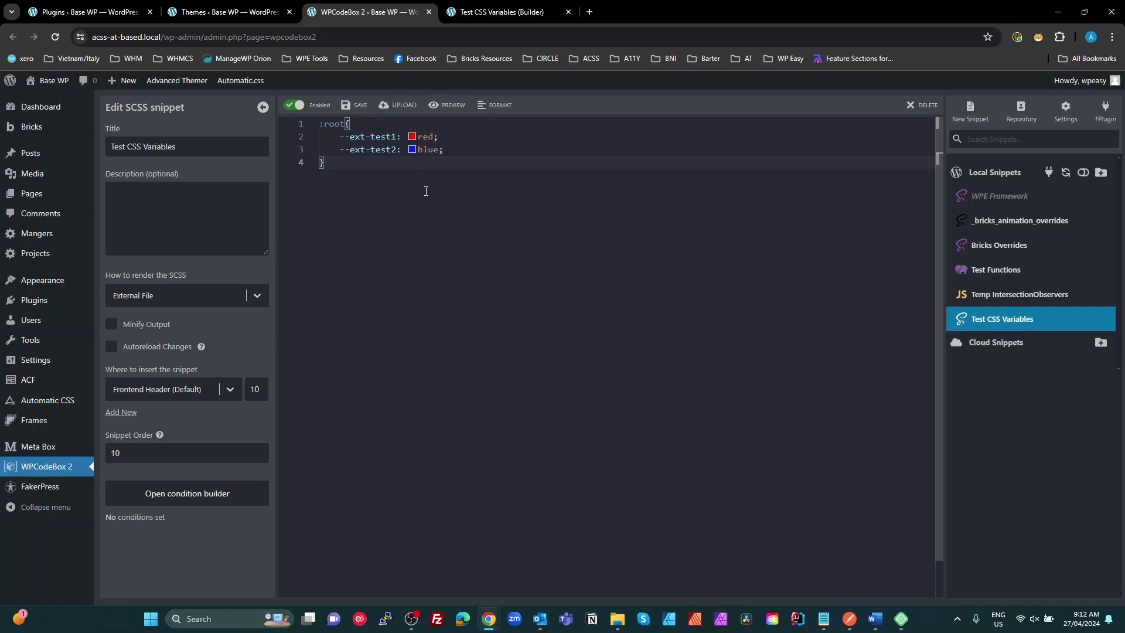
Switch to the Test CSS Variables page in the Bricks builder and open the global variable manager
left_click(499, 13)
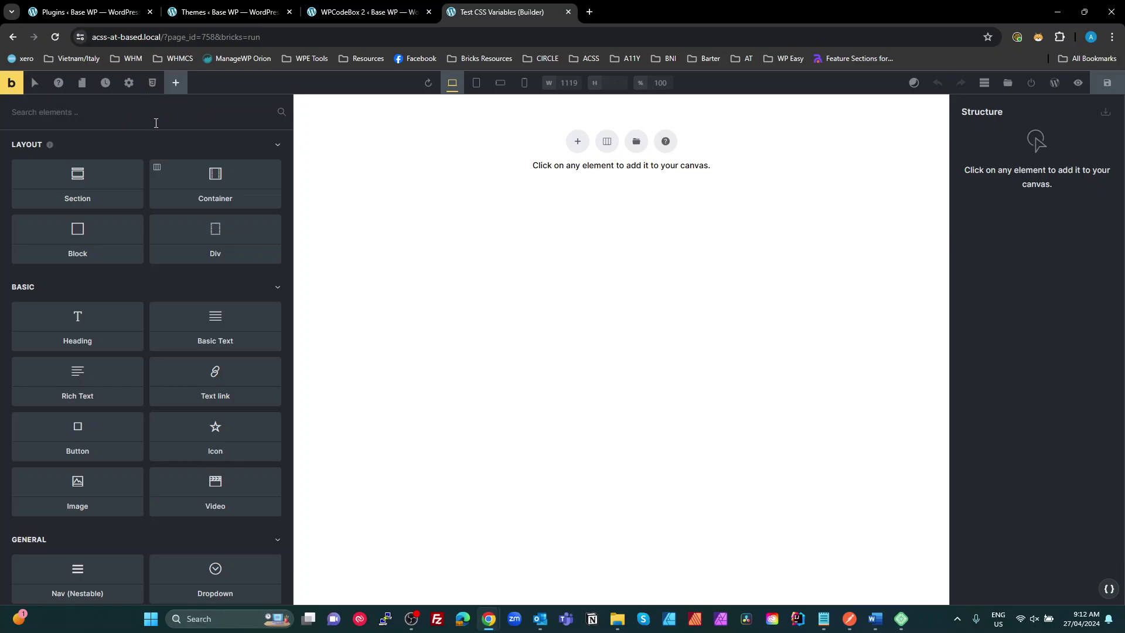
left_click(154, 84)
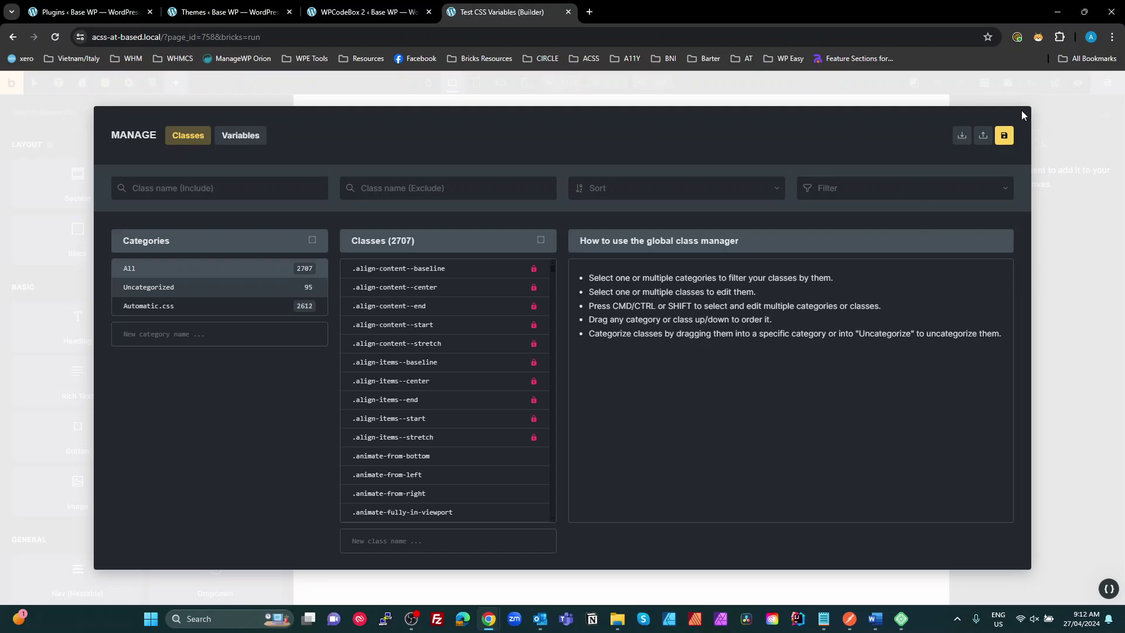
left_click(1054, 295)
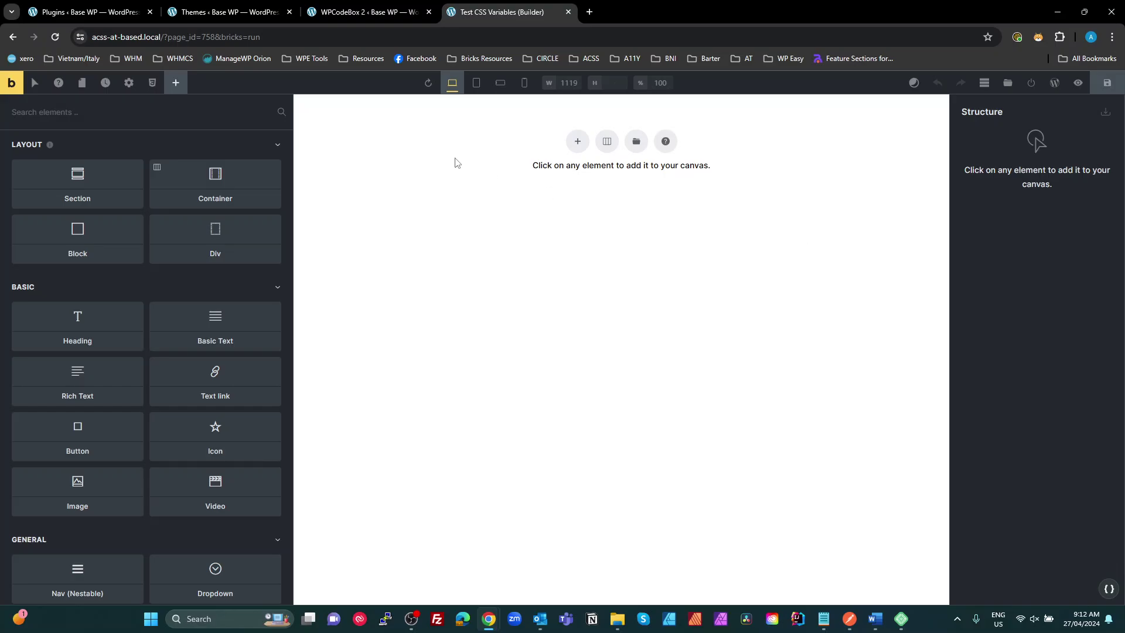
left_click(154, 87)
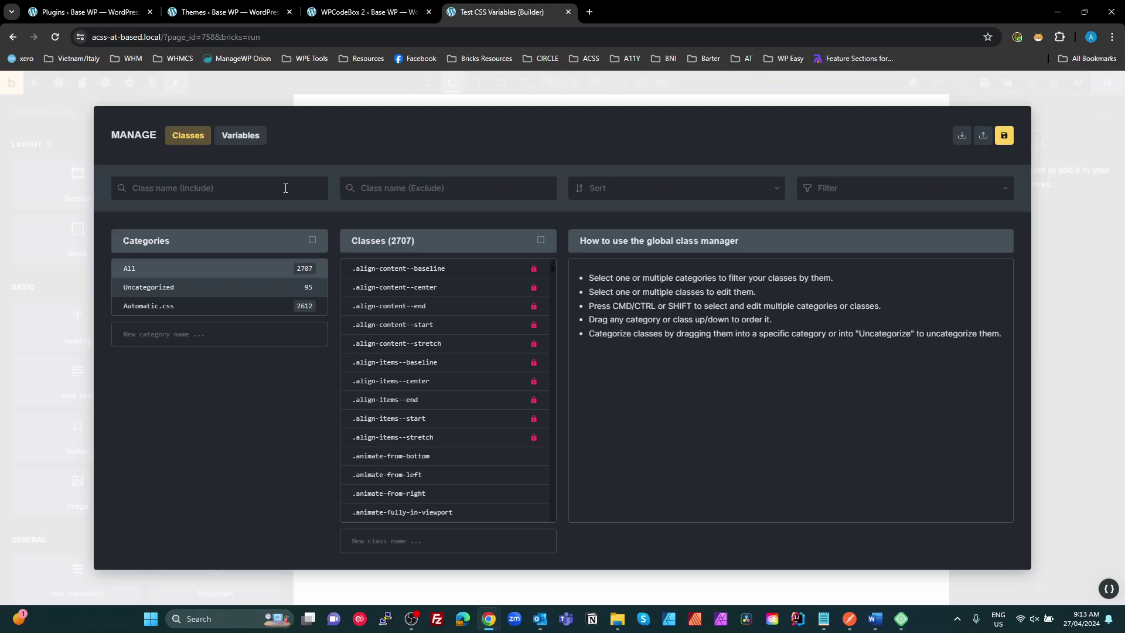
left_click(246, 140)
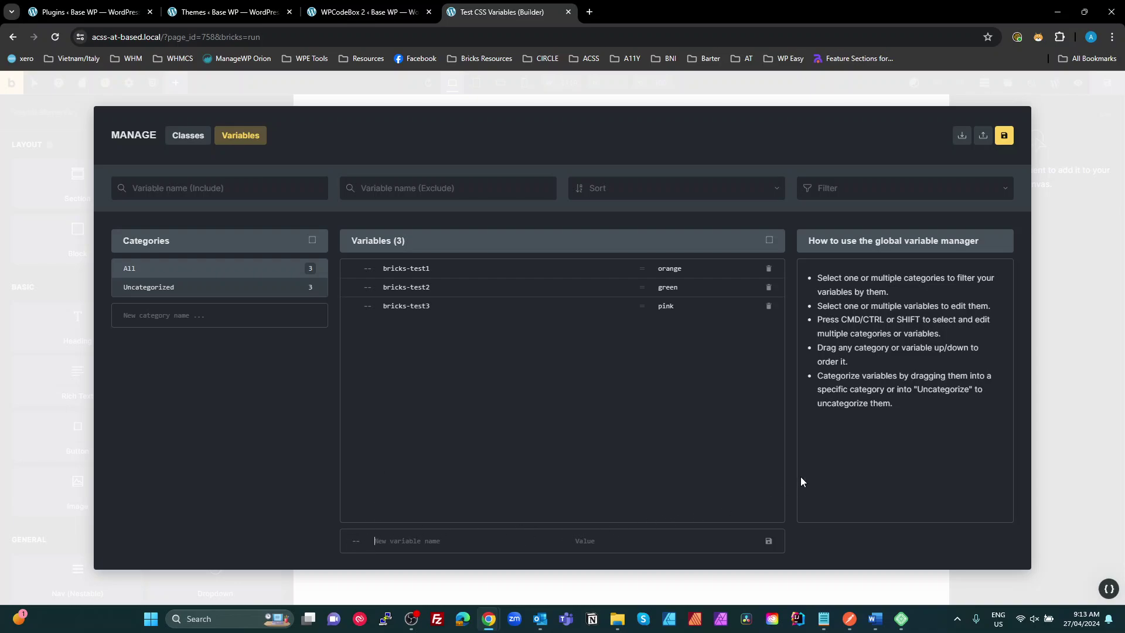
Add a global variable named bricks-test4 with the value black and save the variables
type("bricks-testback")
key("BackSpace")
key("BackSpace")
key("BackSpace")
type("lac")
left_click(768, 544)
left_click(1003, 138)
Try to delete all four bricks-test variables, save the emptied variable set and close the manager
left_click(769, 268)
left_click(768, 269)
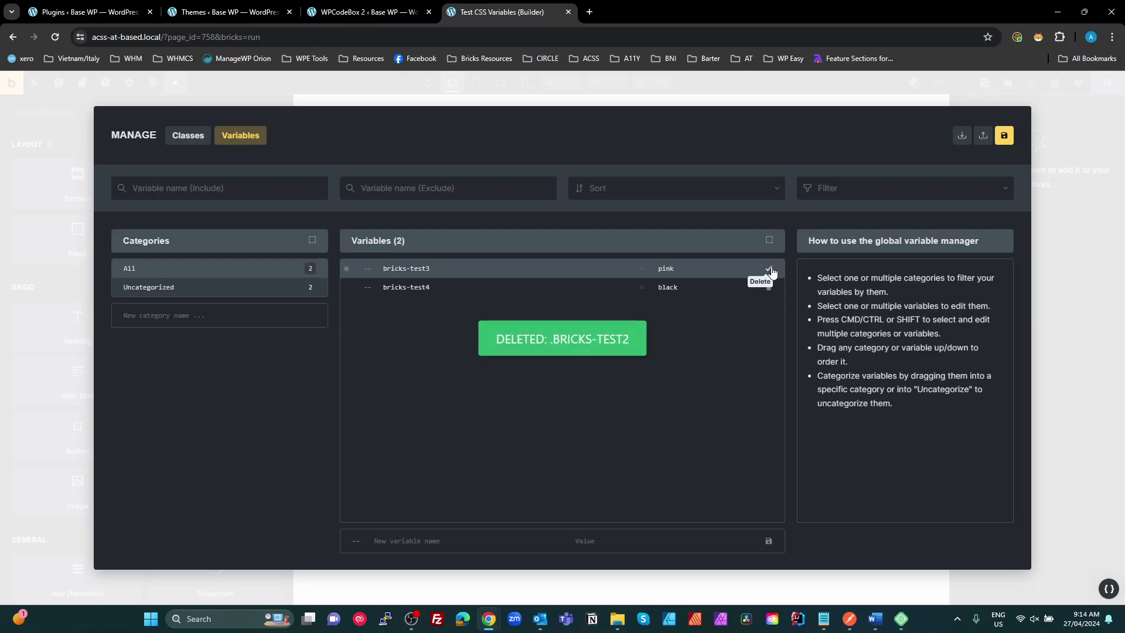
left_click(769, 268)
left_click(768, 269)
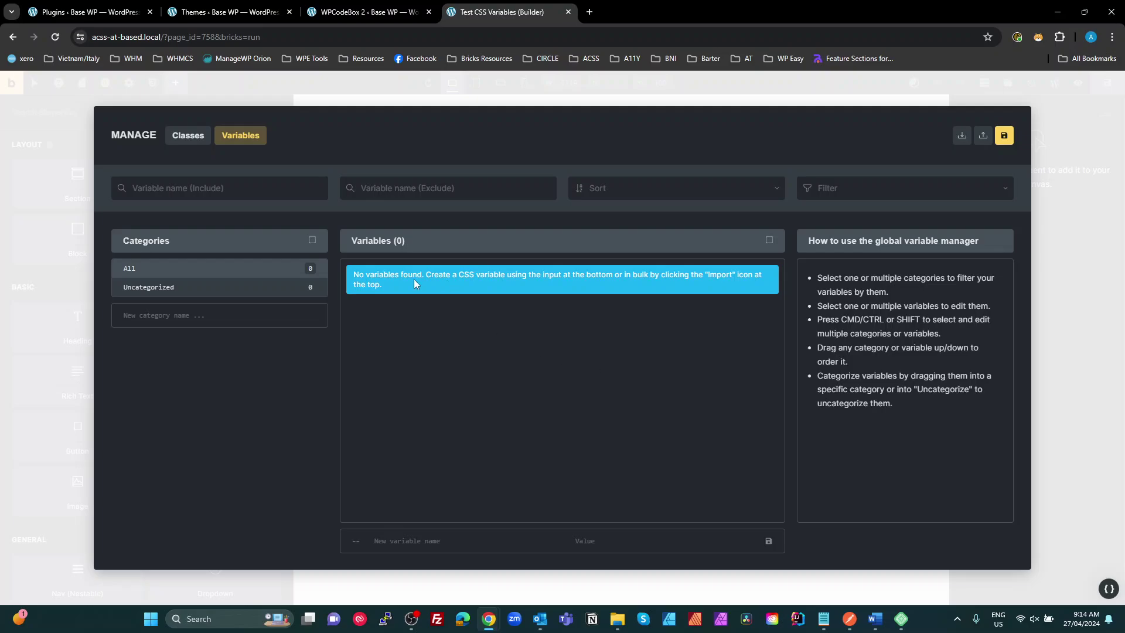
left_click(1004, 136)
left_click(1066, 354)
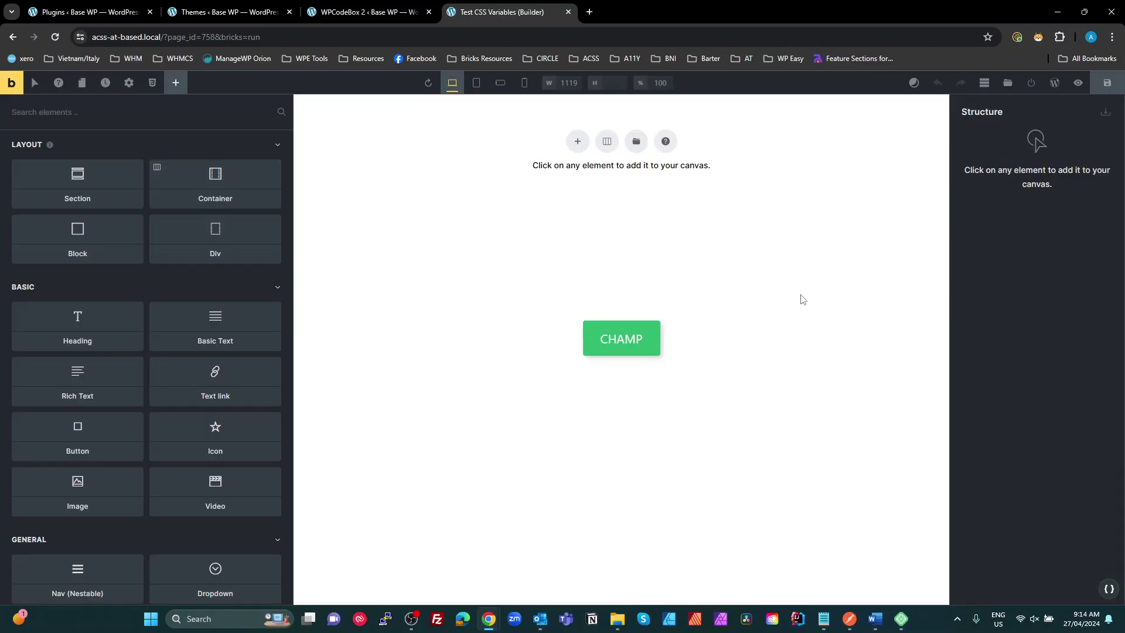
Reload the builder, delete the bricks-test4 variable in the variable manager and save
left_click(55, 36)
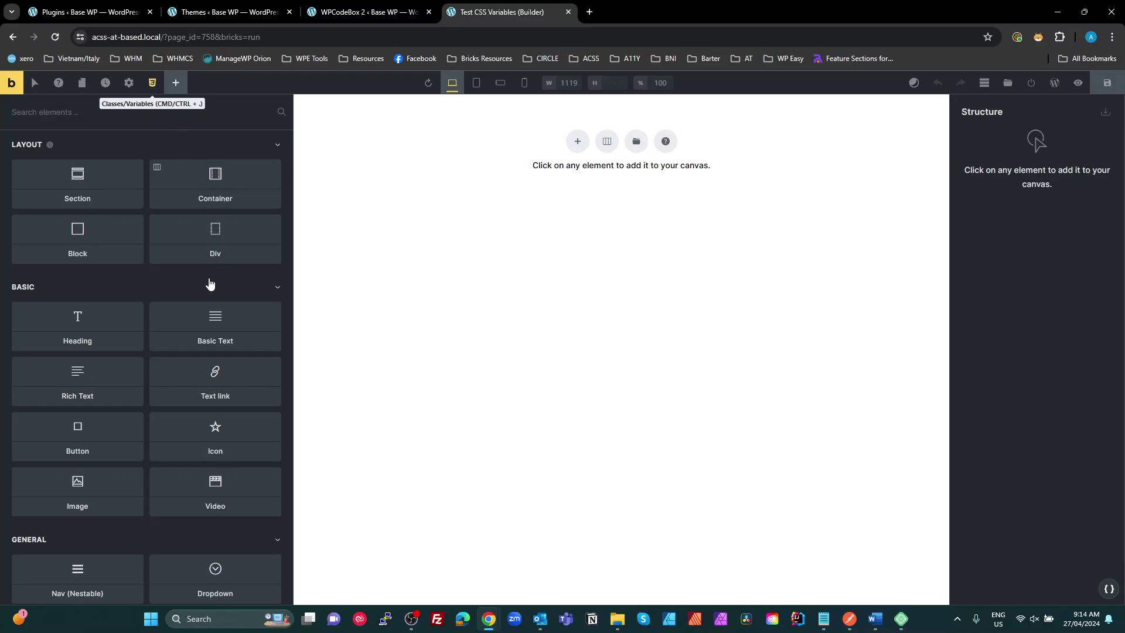
key("ctrl+period")
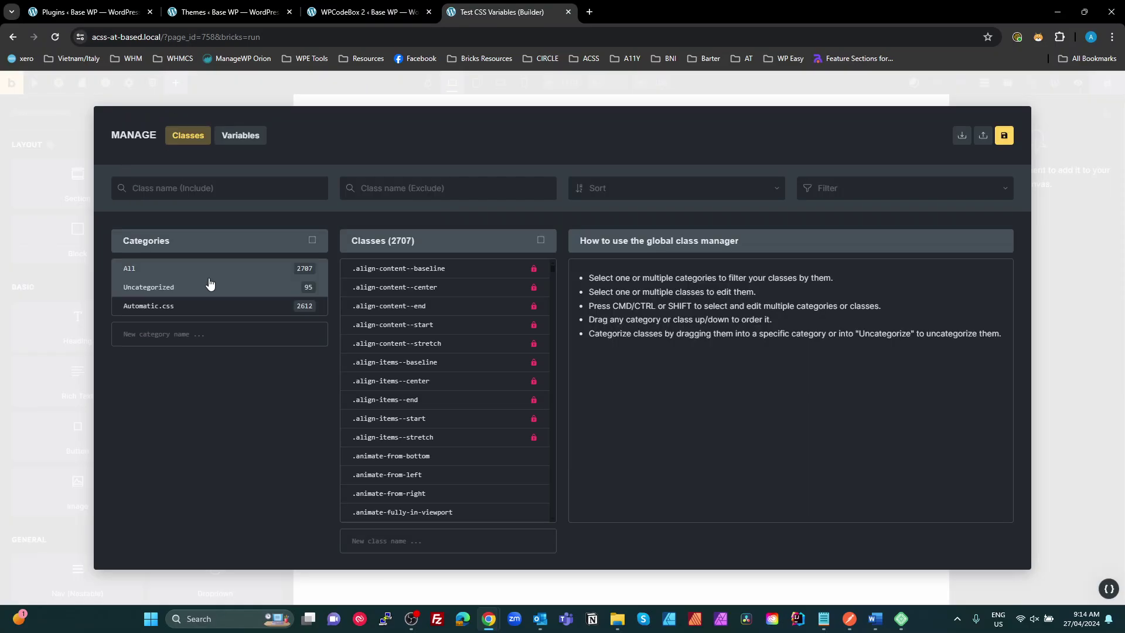
left_click(235, 136)
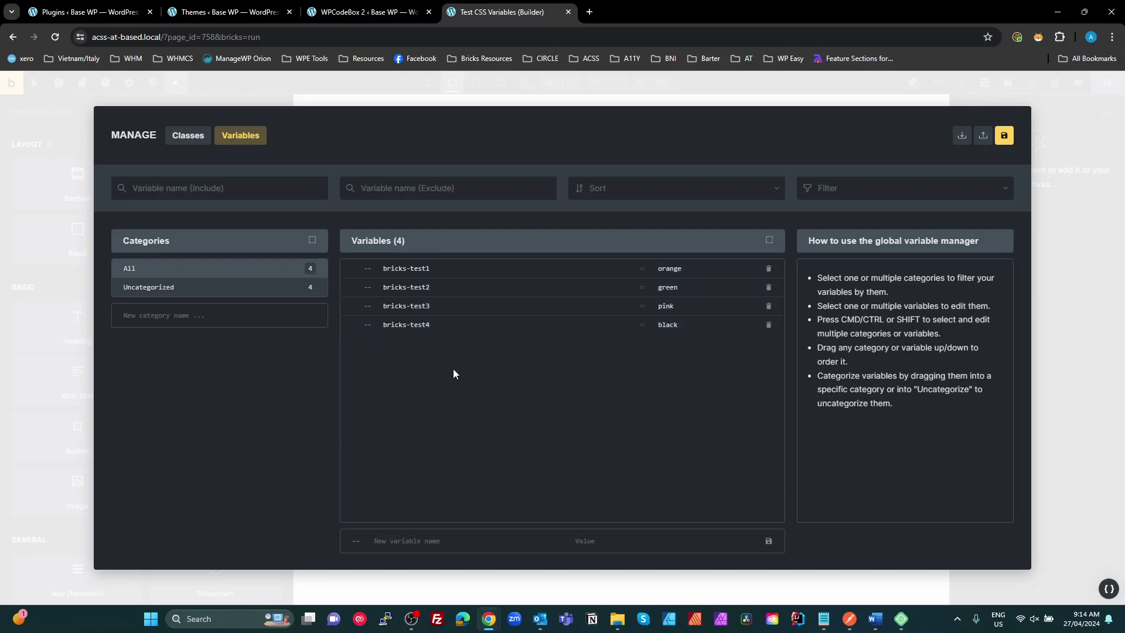
left_click(770, 326)
left_click(1005, 137)
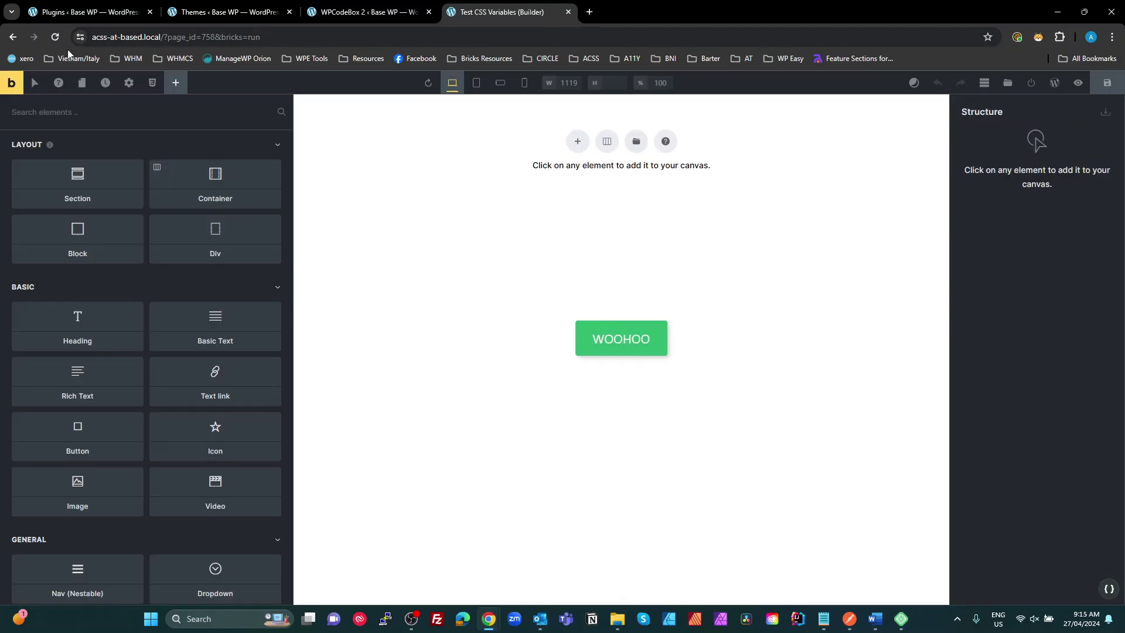
Reload the builder again and check which global variables remain after the save
left_click(53, 38)
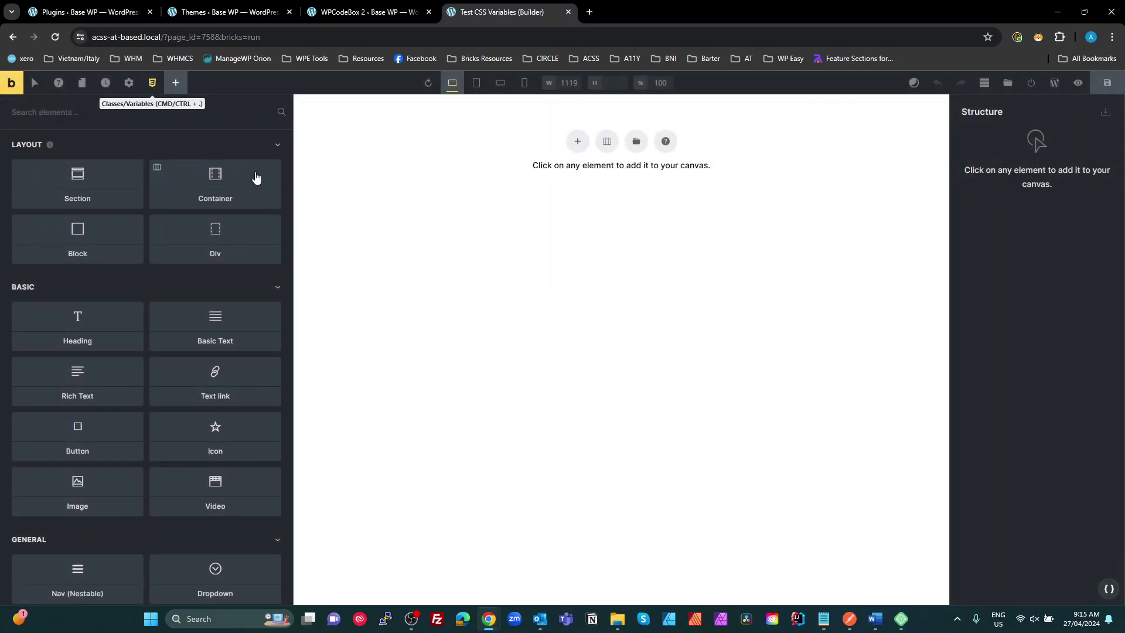
key("ctrl+period")
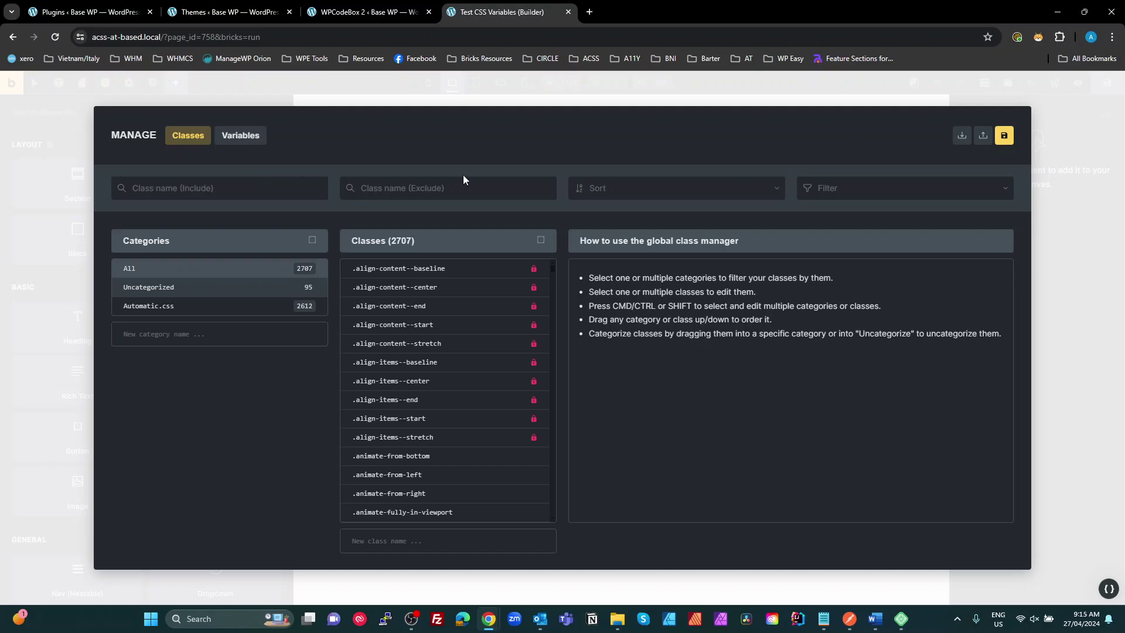
left_click(243, 136)
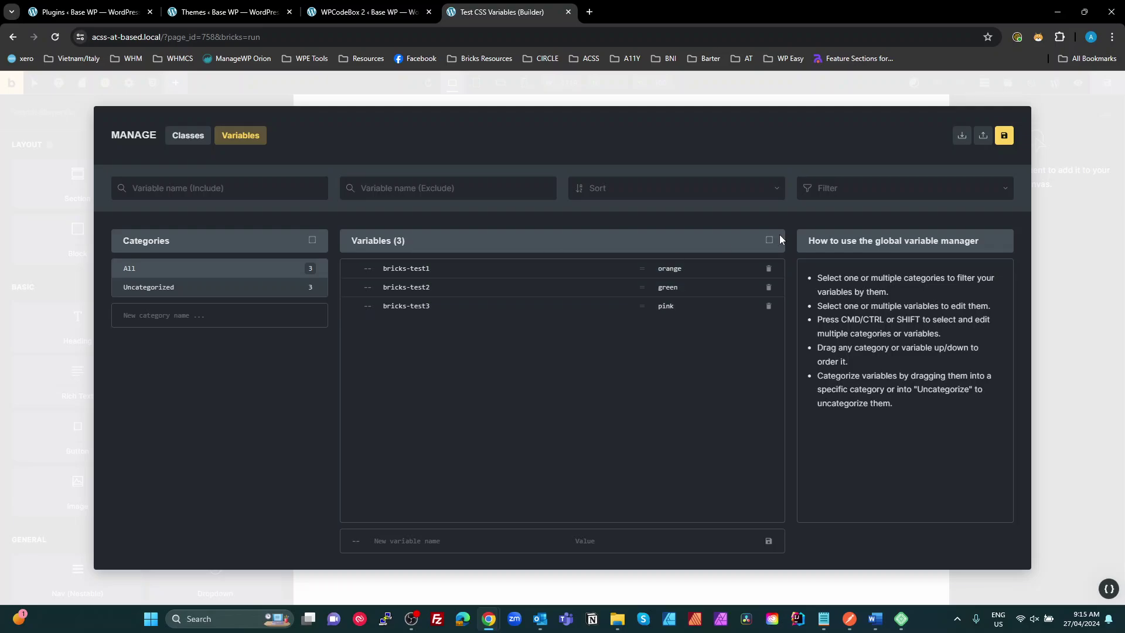
left_click(1063, 283)
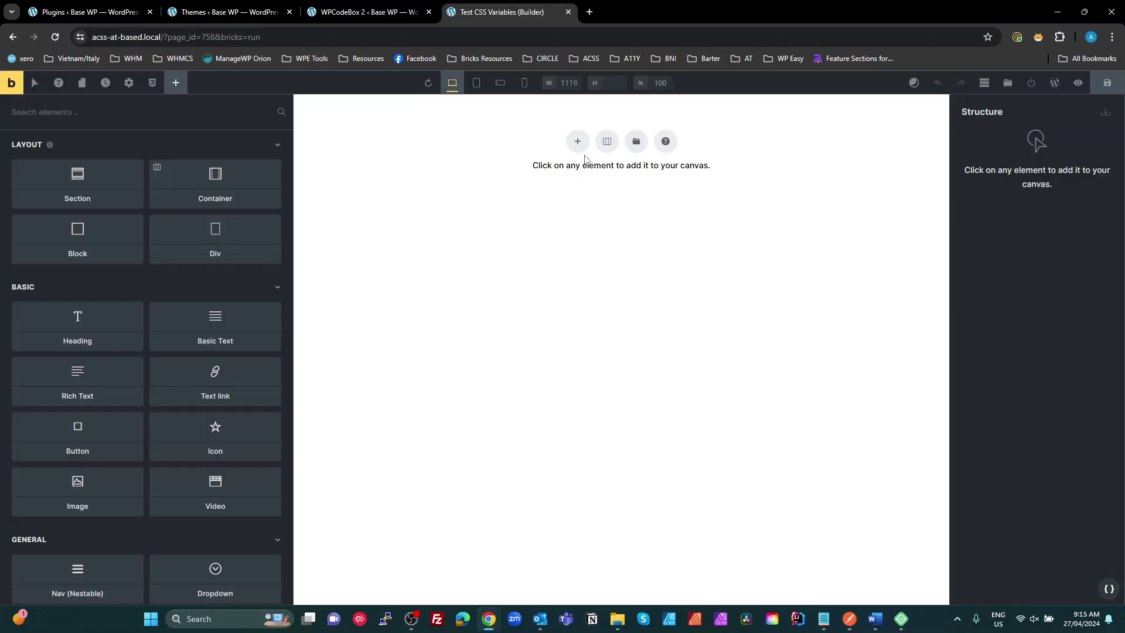
Add a section with a container to the empty canvas and insert a heading inside the container
left_click(578, 146)
left_click(442, 166)
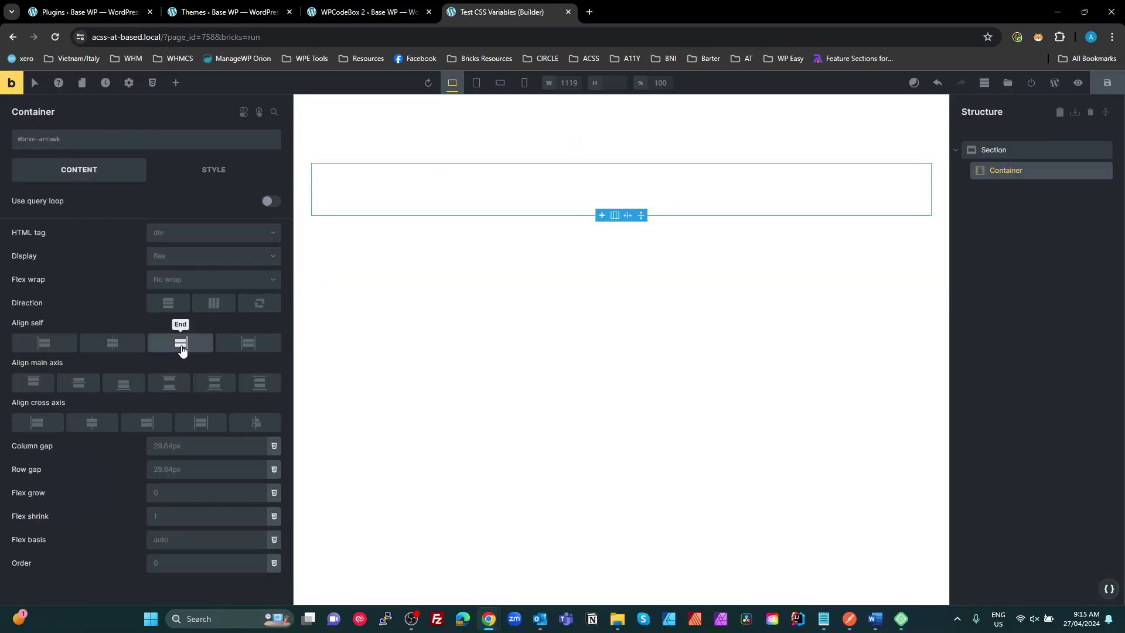
left_click(175, 83)
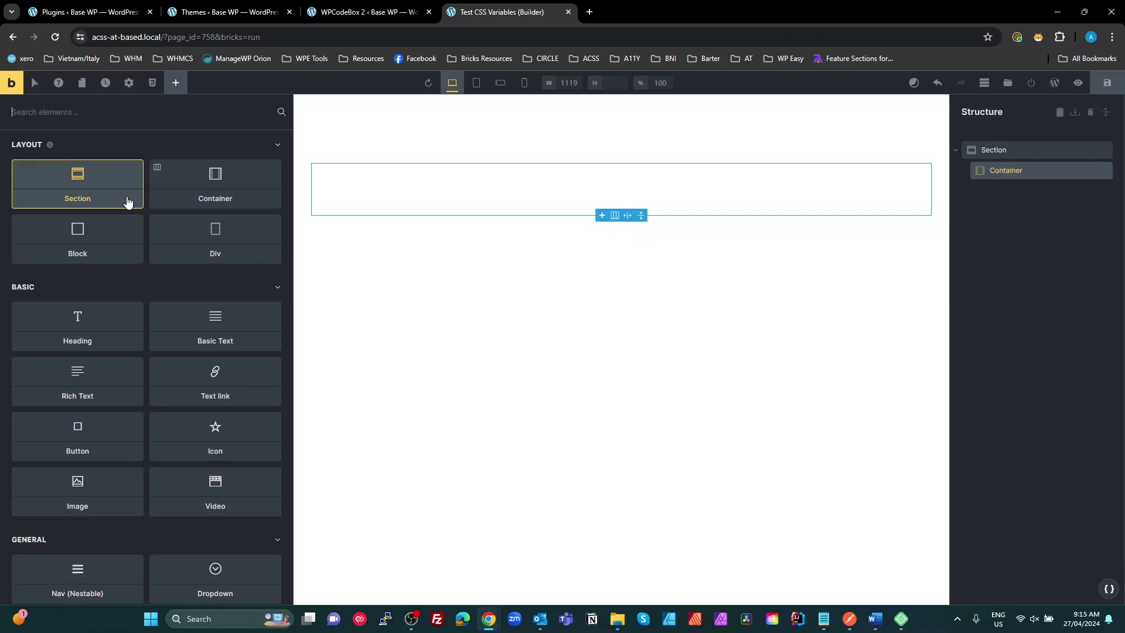
left_click(103, 322)
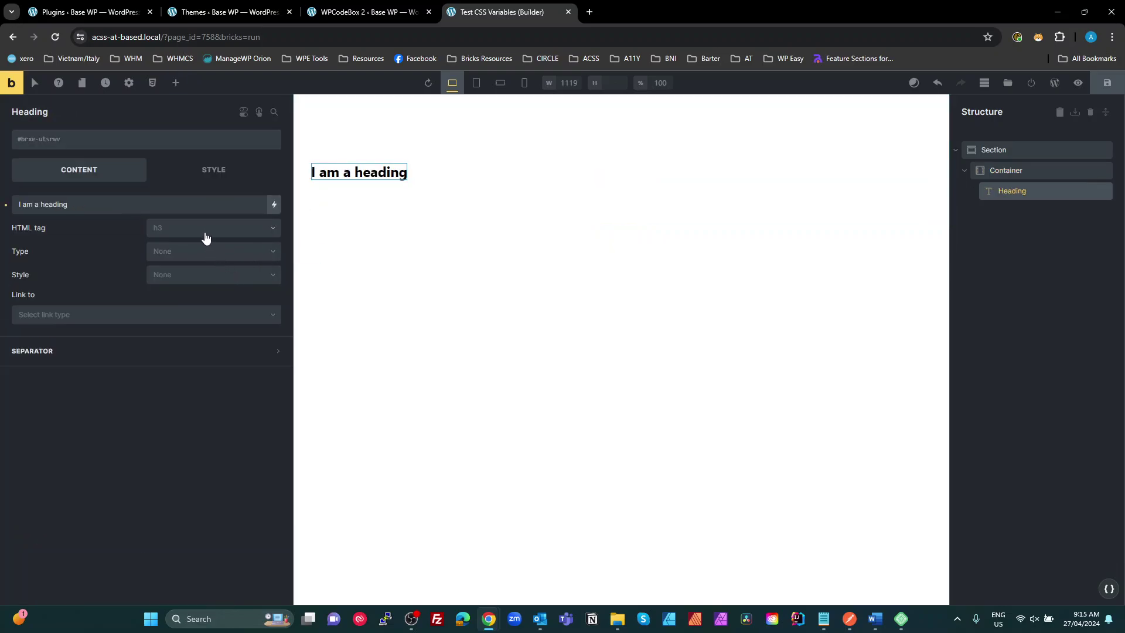
Set the heading's HTML tag to h1 and keep the heading selected on the canvas
left_click(202, 230)
left_click(197, 246)
left_click(402, 231)
left_click(404, 187)
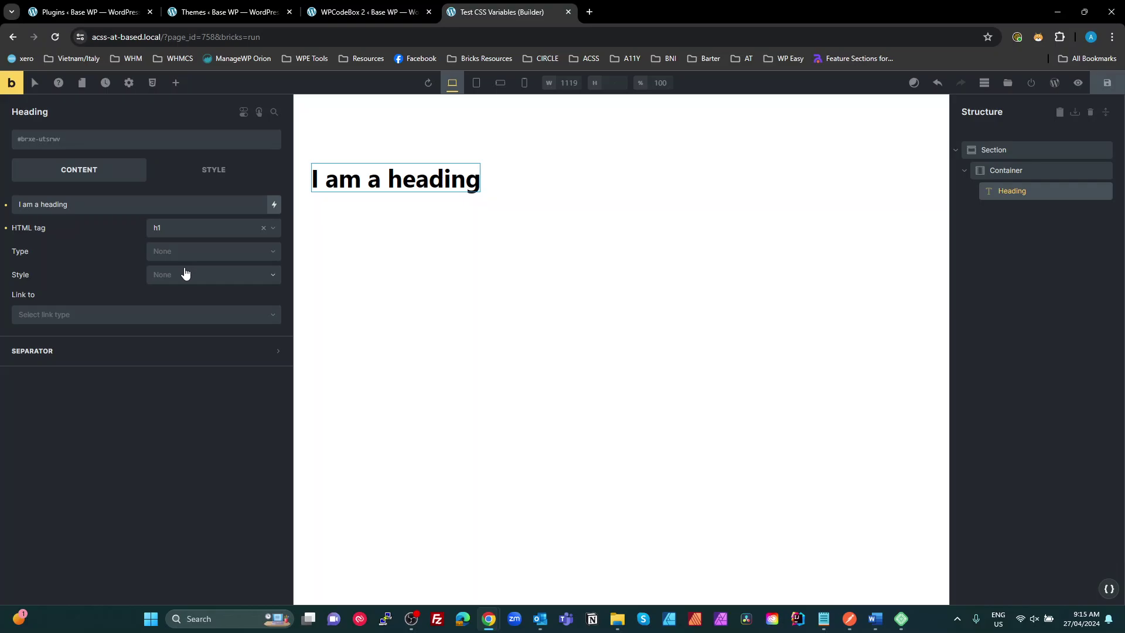
Review the global variables in the variable manager and close it
left_click(153, 83)
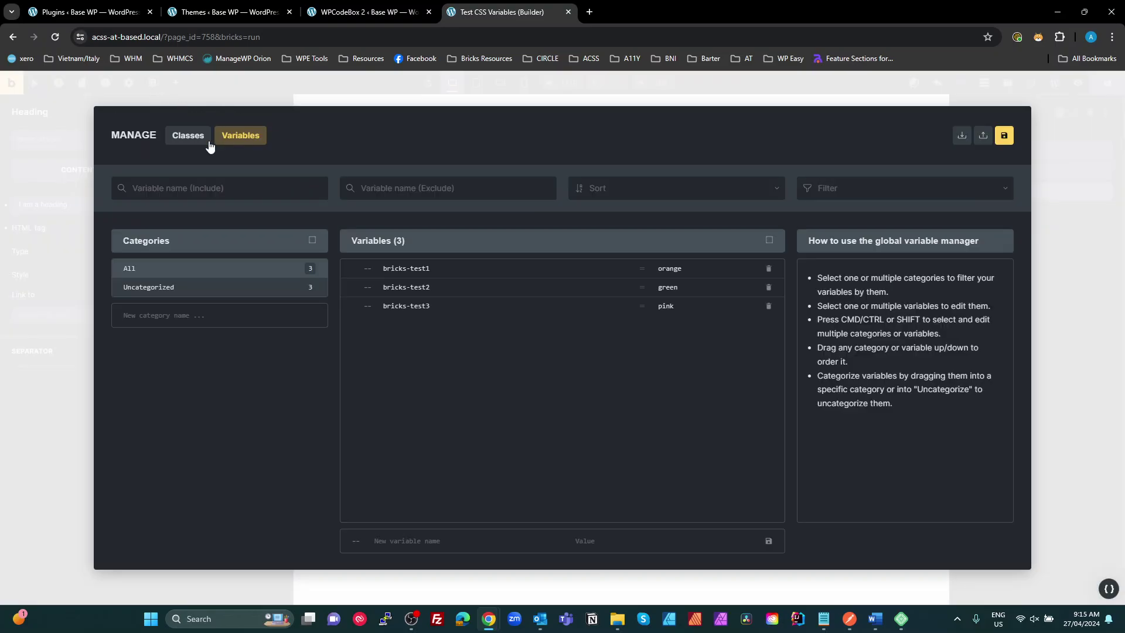
left_click(1073, 169)
Switch the heading's typography color to raw format, browse its variable list and view the variable manager from there
left_click(221, 174)
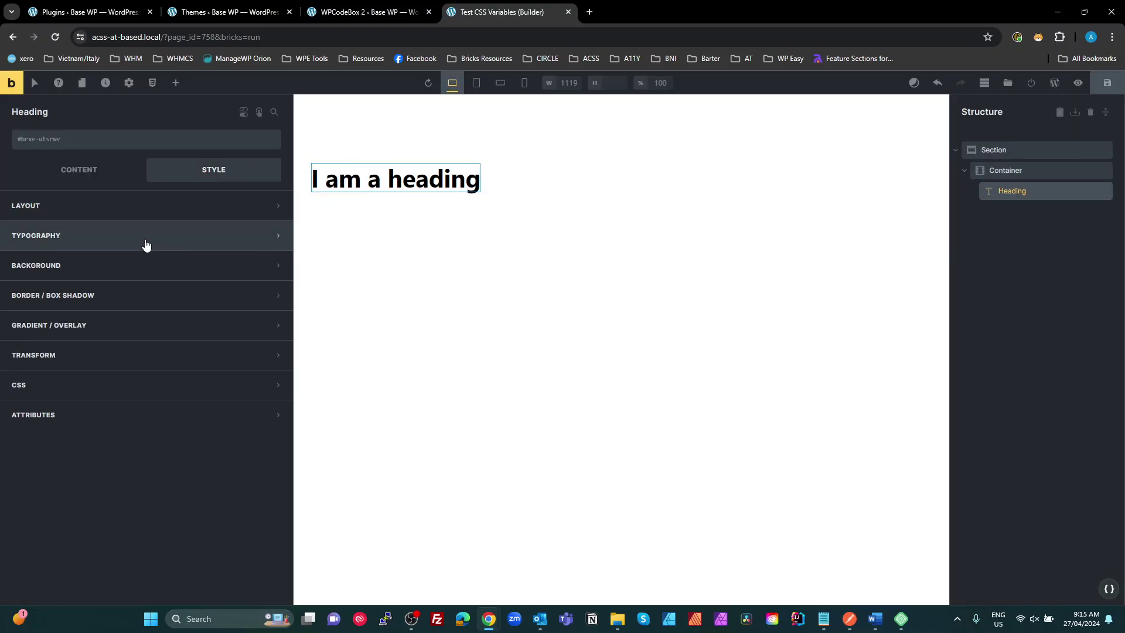
left_click(79, 242)
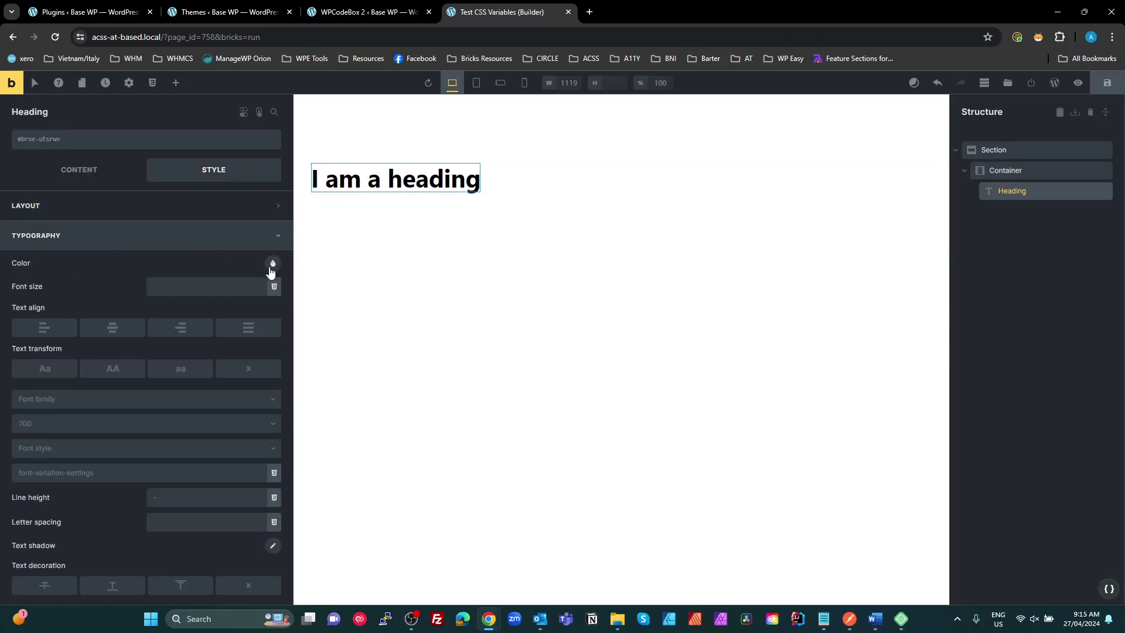
left_click(272, 263)
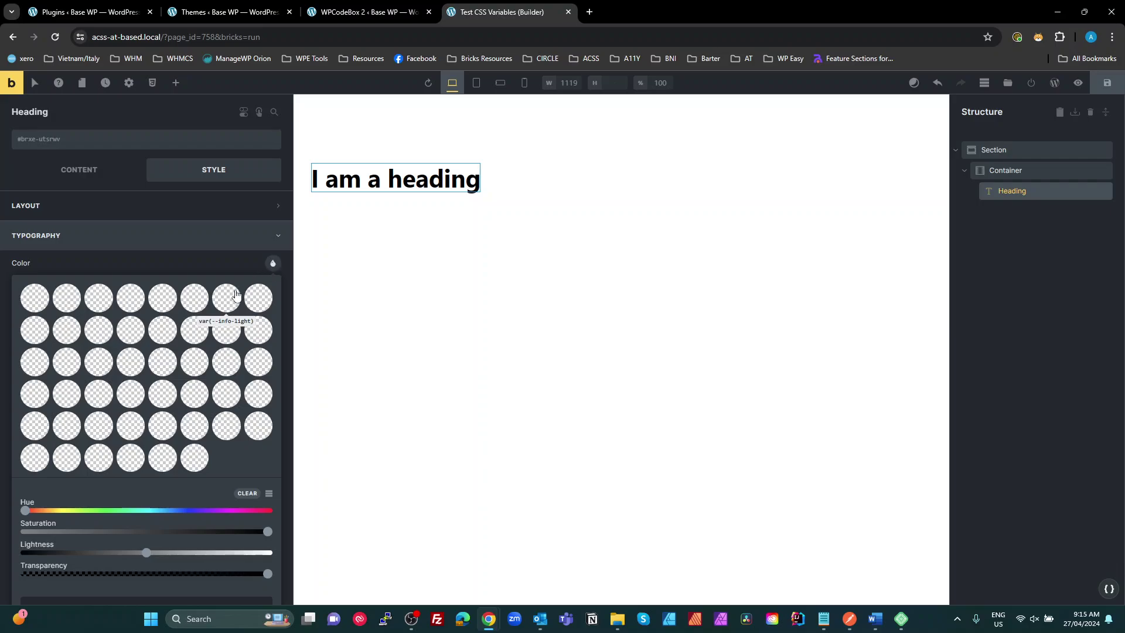
scroll(116, 466, "down", 3)
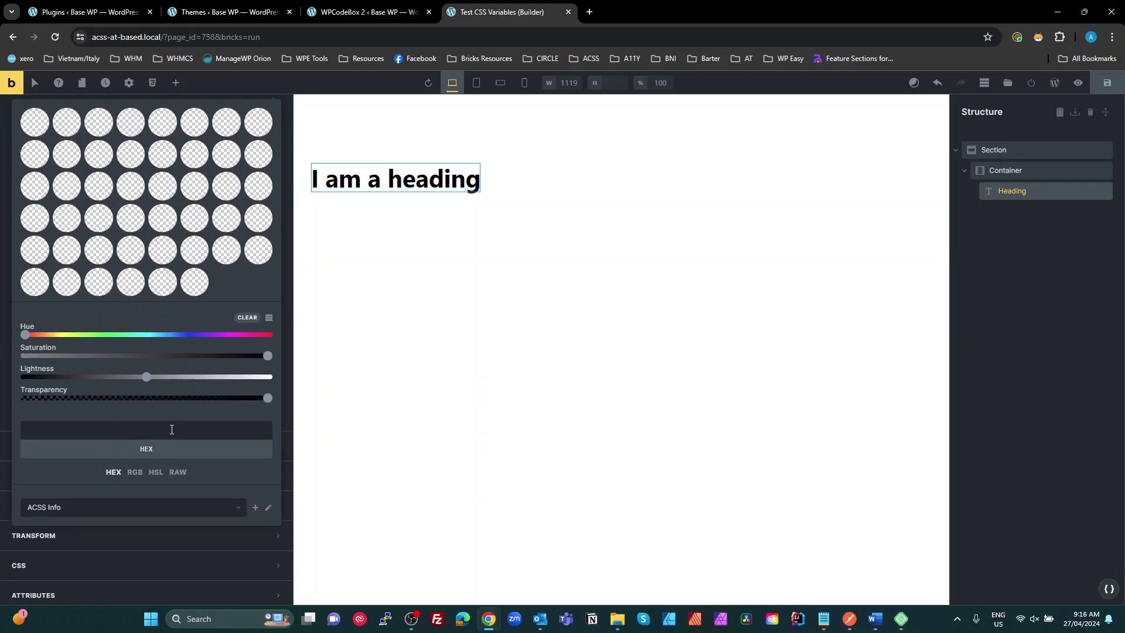
left_click(178, 472)
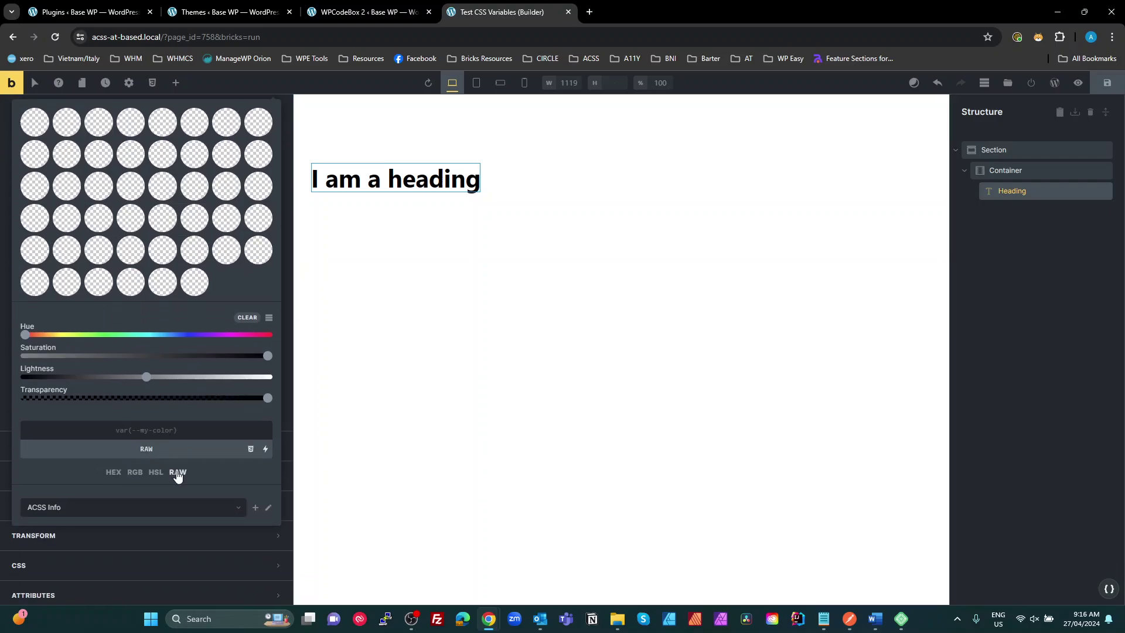
left_click(250, 450)
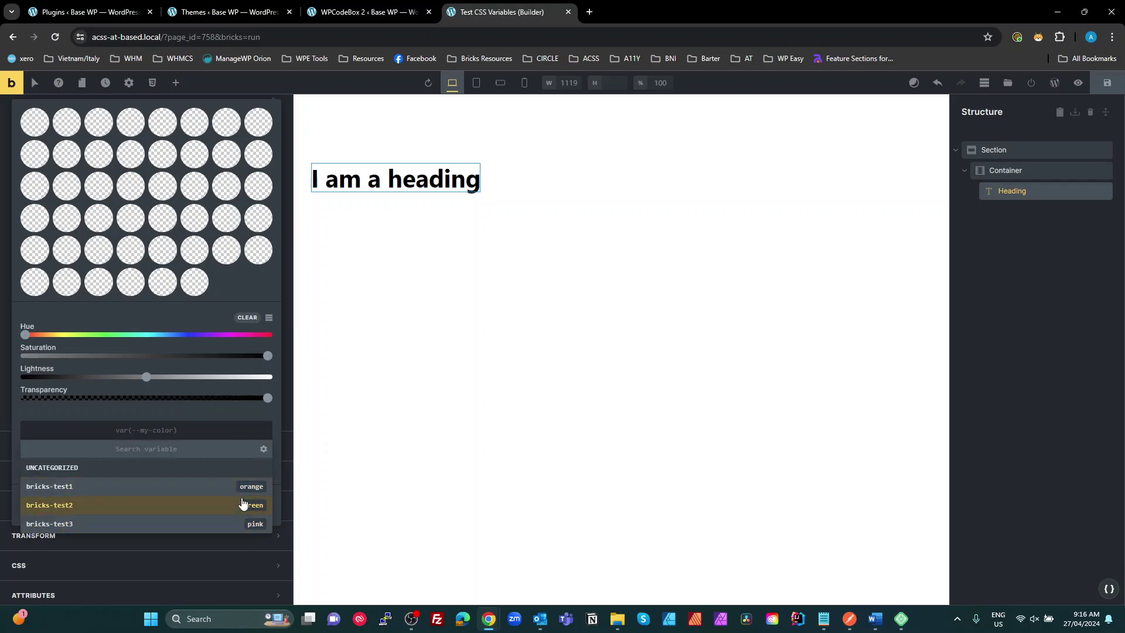
left_click(263, 450)
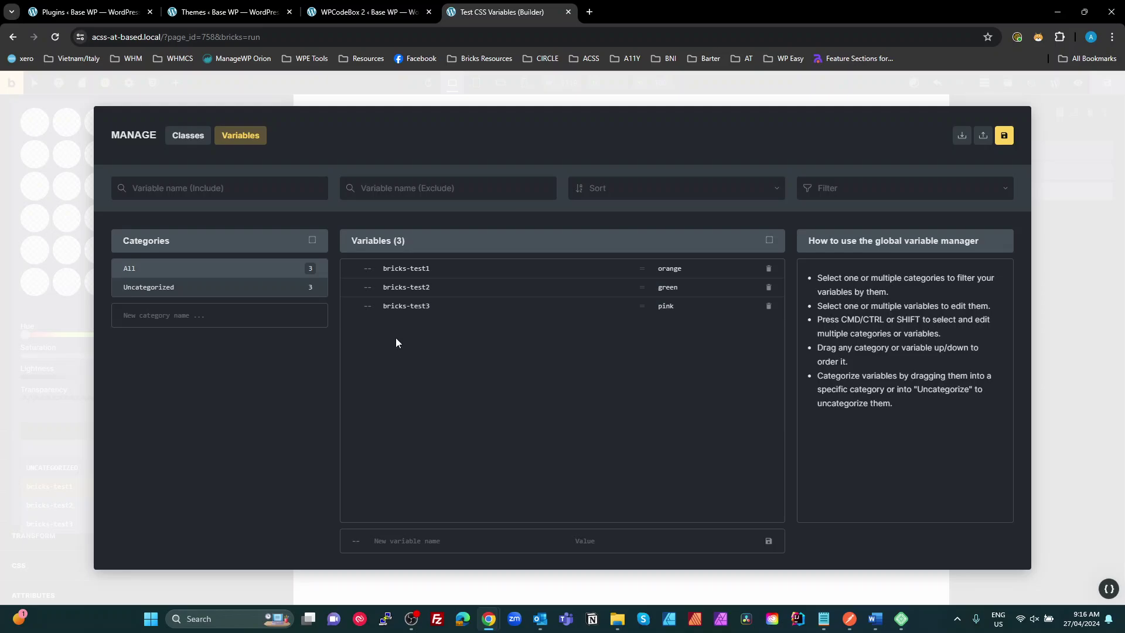
left_click(1053, 243)
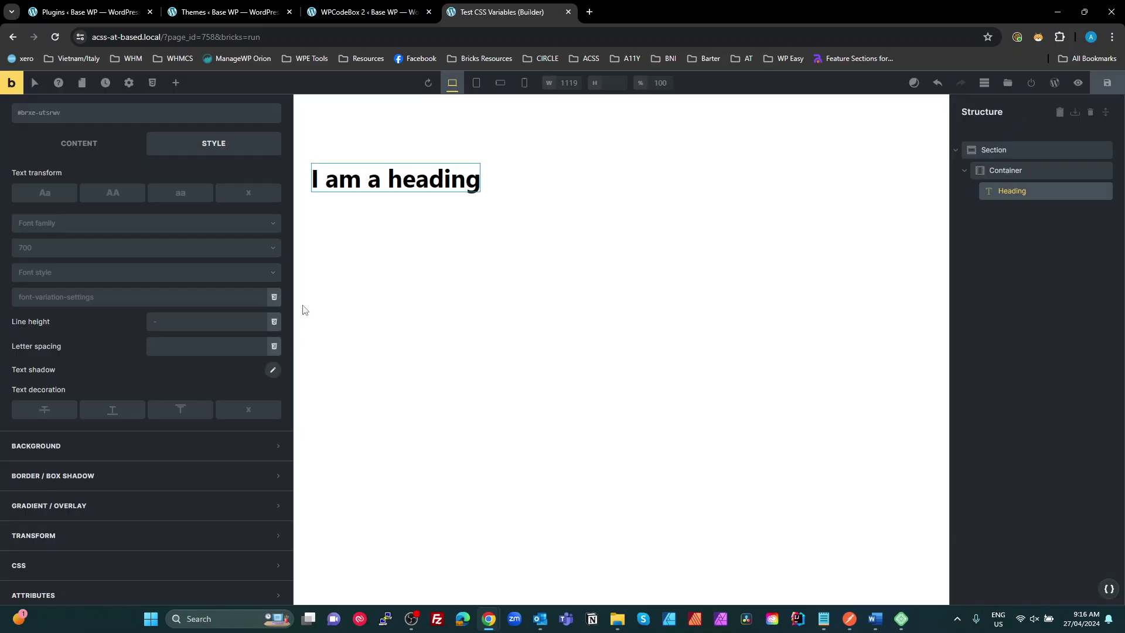
Apply the bricks-test1 variable as the heading's typography color
scroll(205, 314, "up", 1)
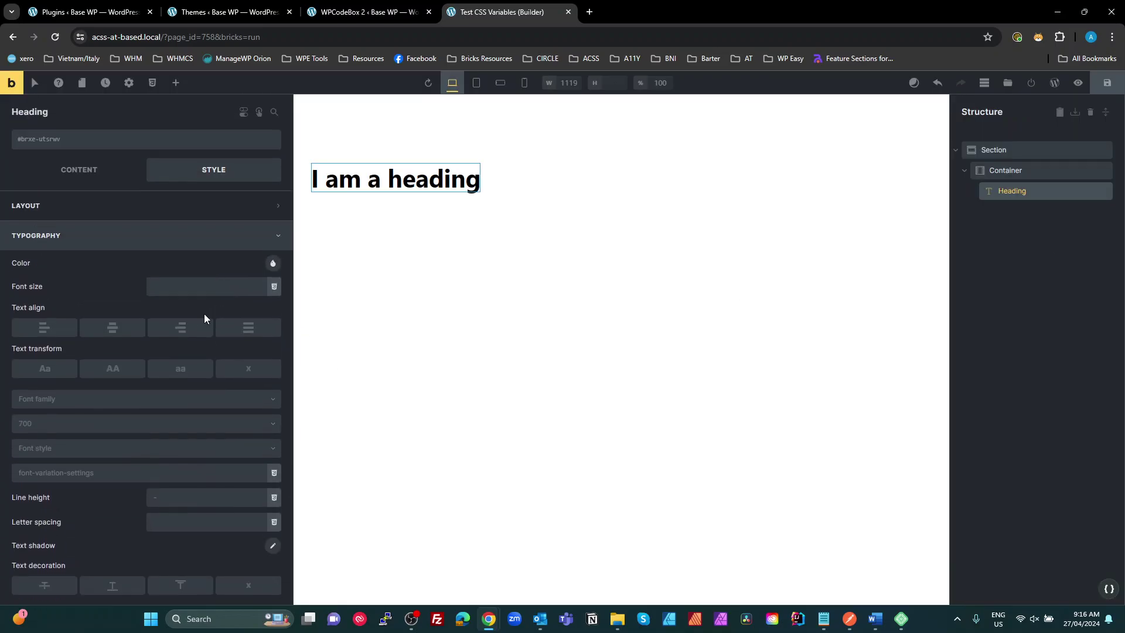
left_click(273, 263)
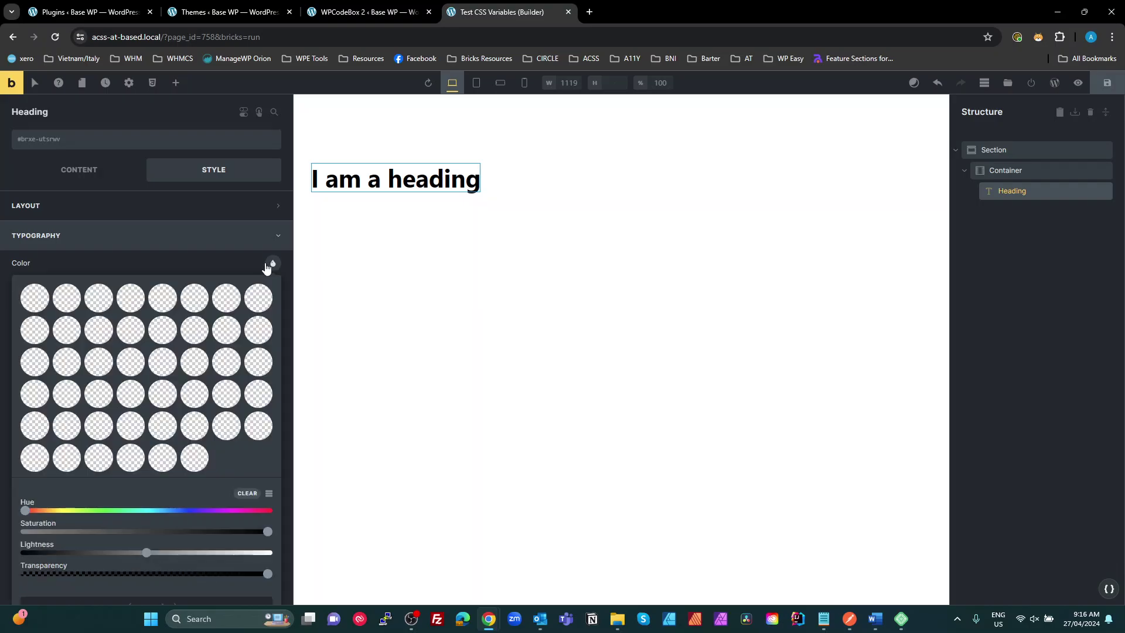
scroll(253, 282, "down", 2)
scroll(253, 281, "down", 1)
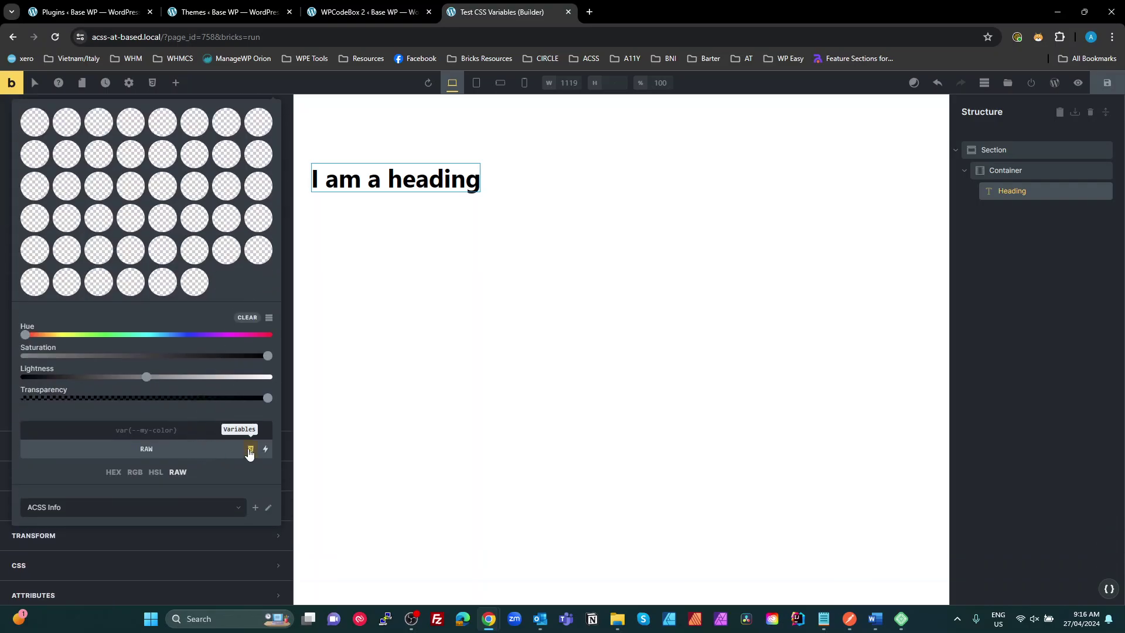
left_click(265, 449)
left_click(251, 485)
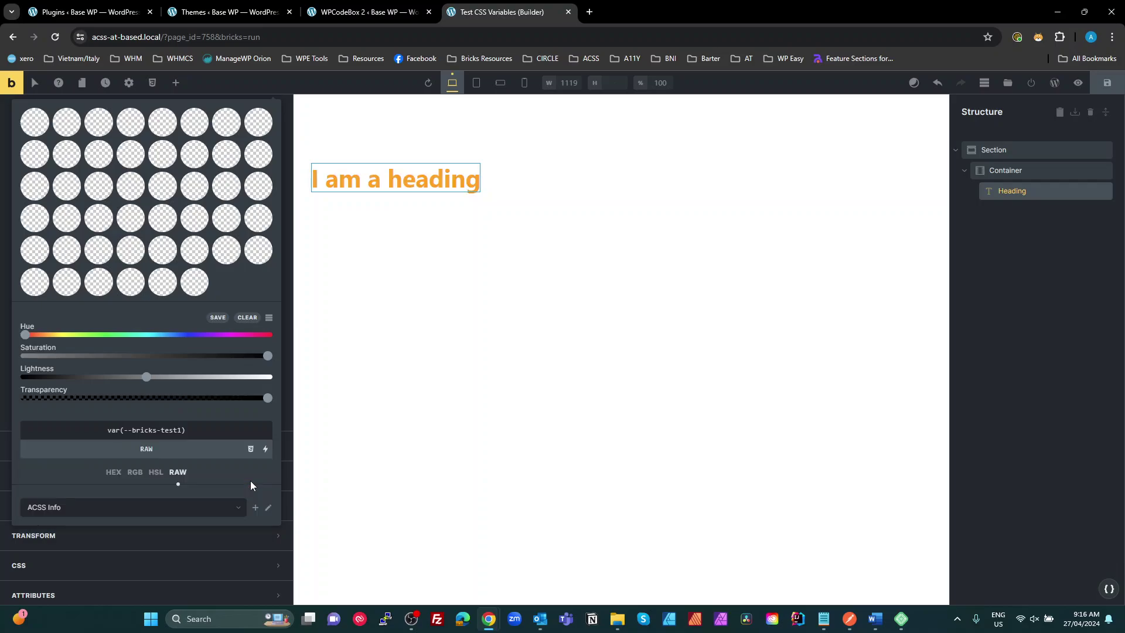
Try bricks-test2 and bricks-test3 as the heading's typography color, and return it to bricks-test1
left_click(251, 449)
left_click(202, 508)
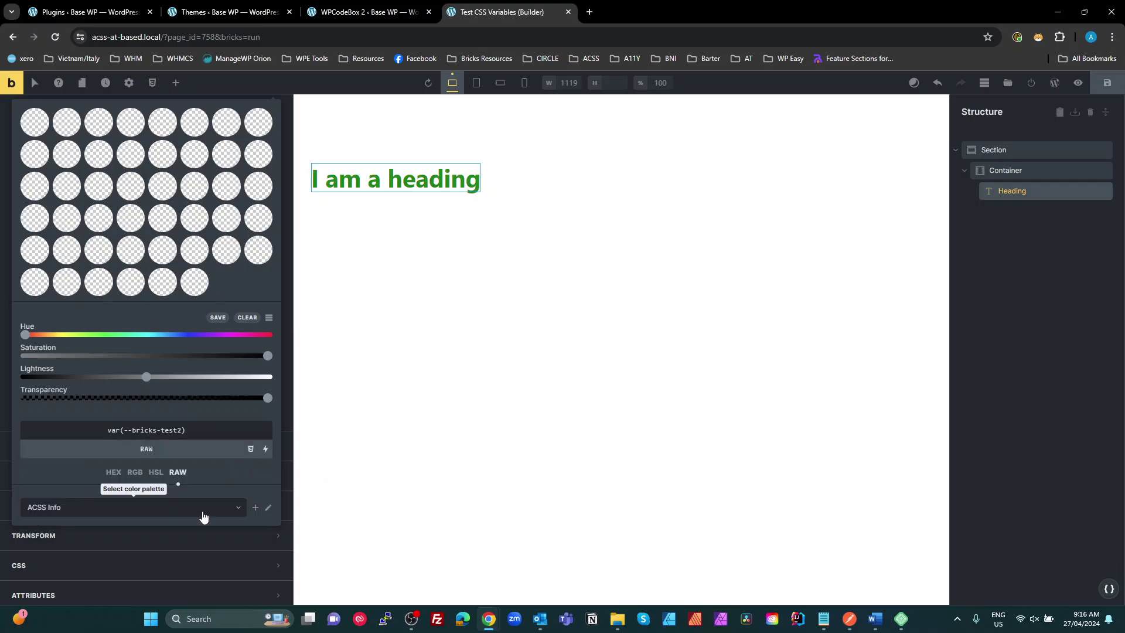
left_click(252, 449)
left_click(218, 525)
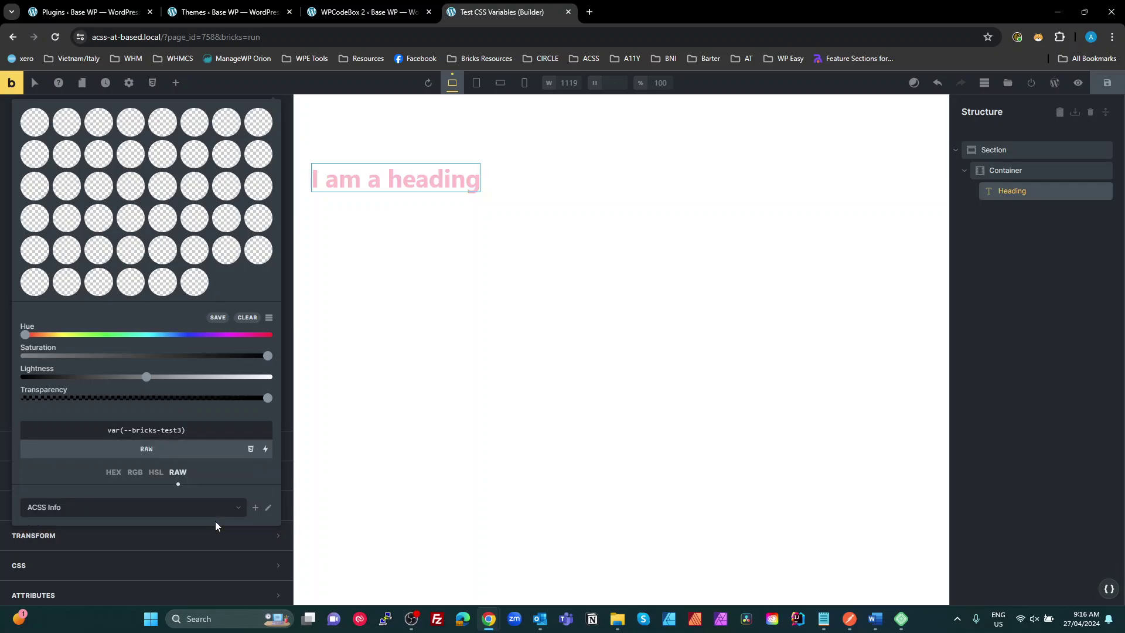
left_click(251, 449)
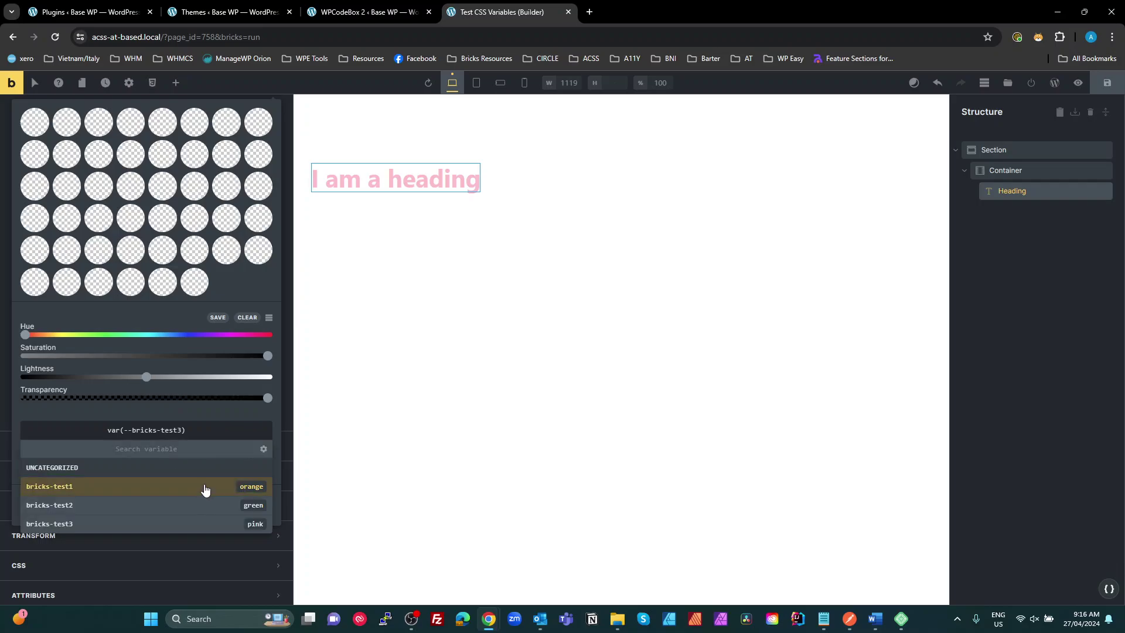
left_click(205, 487)
Compare the variables in the WPCodeBox 2 snippet Test CSS Variables with the variable list of the heading's color in the builder
left_click(363, 12)
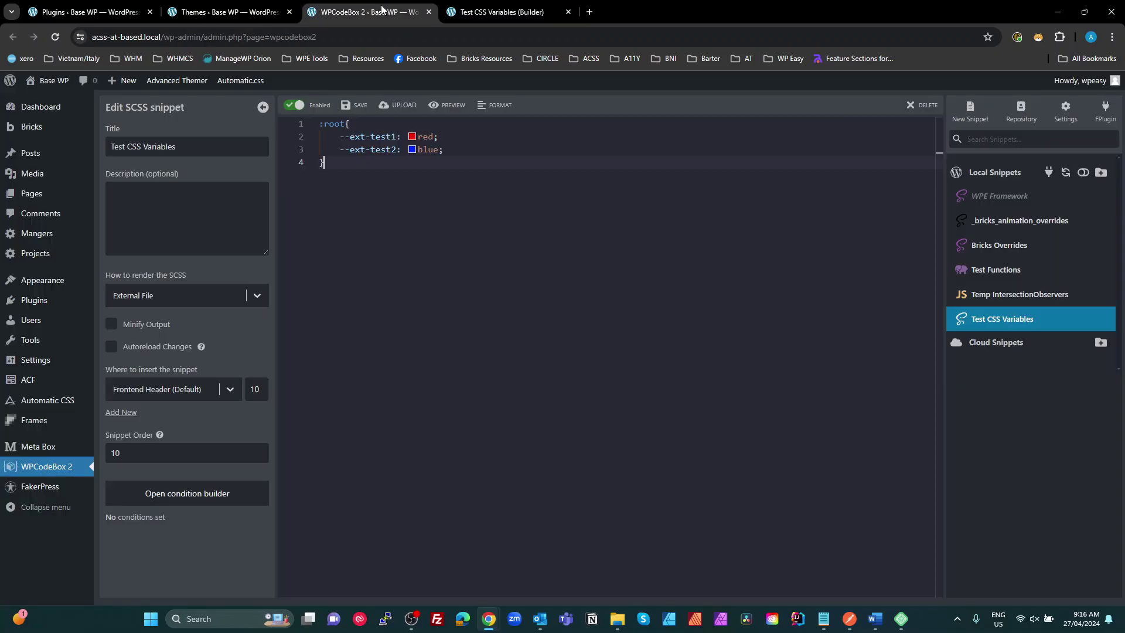
key("ctrl+a")
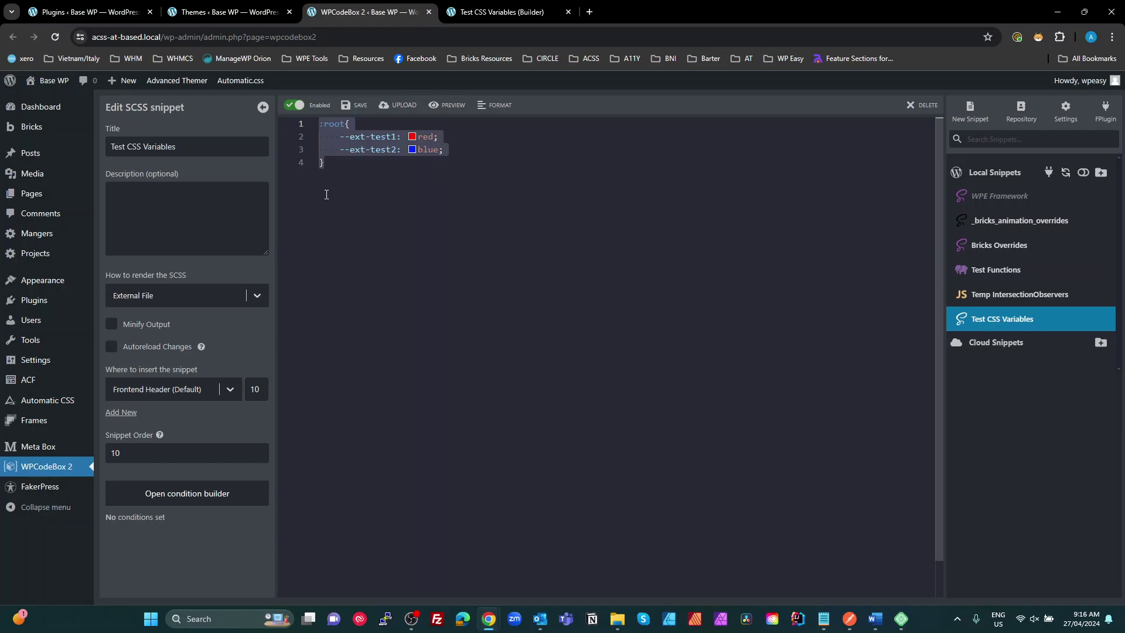
left_click(513, 11)
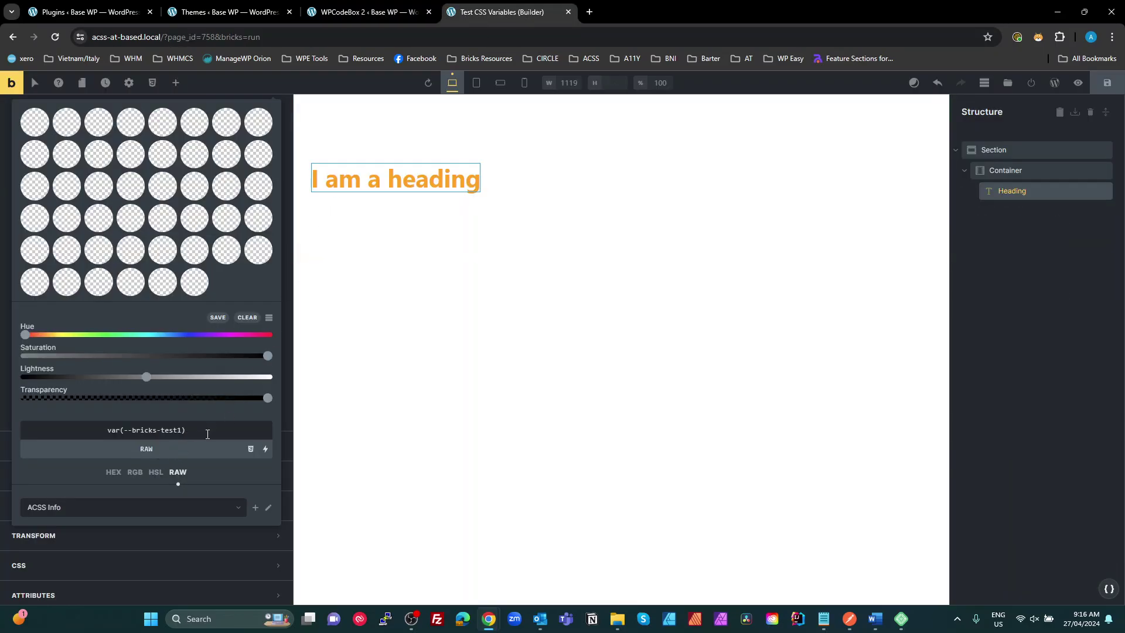
left_click(250, 450)
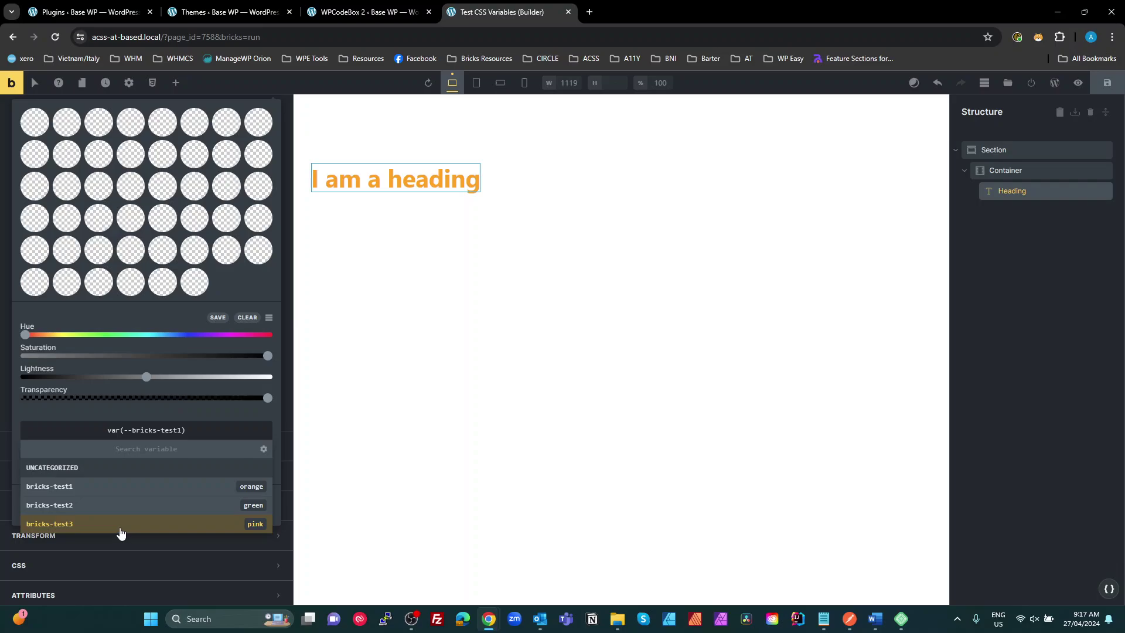
Test variable suggestions in the heading's raw color value with "--" and "bricks", and leave the value empty
left_click(197, 432)
left_click_drag(211, 432, 93, 424)
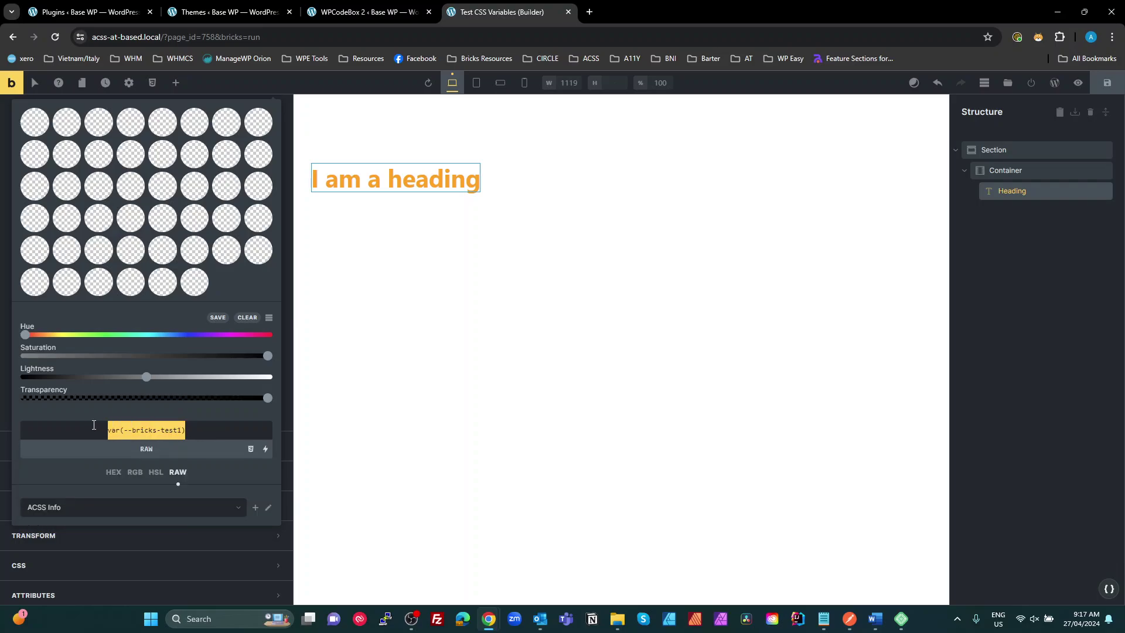
type("--")
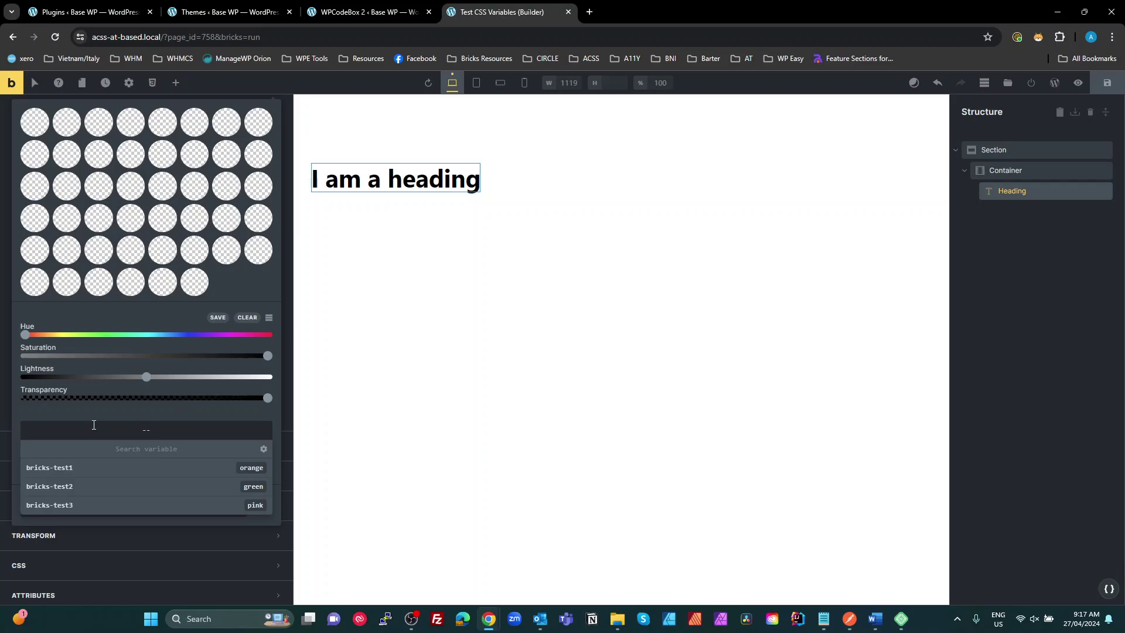
key("BackSpace")
key("BackSpace")
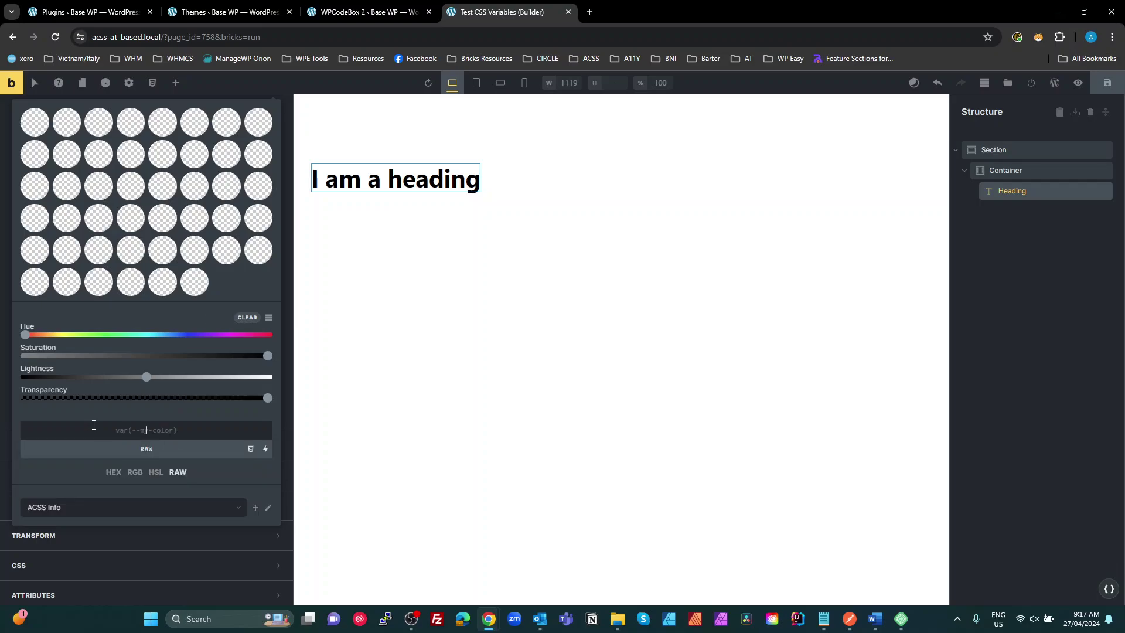
type("bricks")
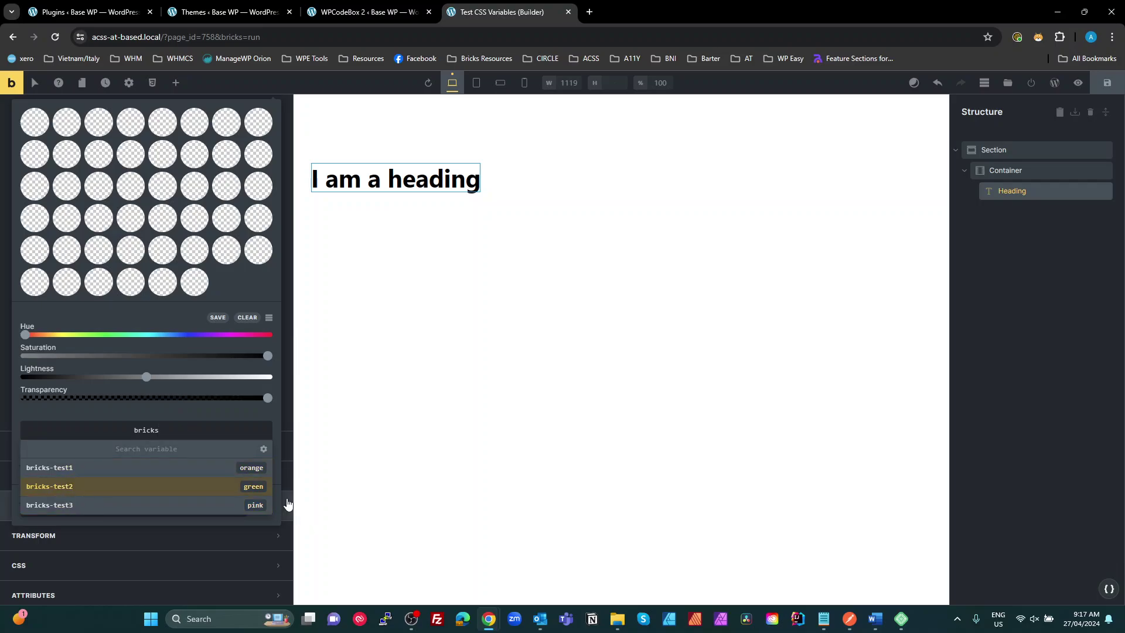
key("BackSpace")
key("BackSpace")
key("BackSpace")
key("BackSpace")
key("BackSpace")
key("BackSpace")
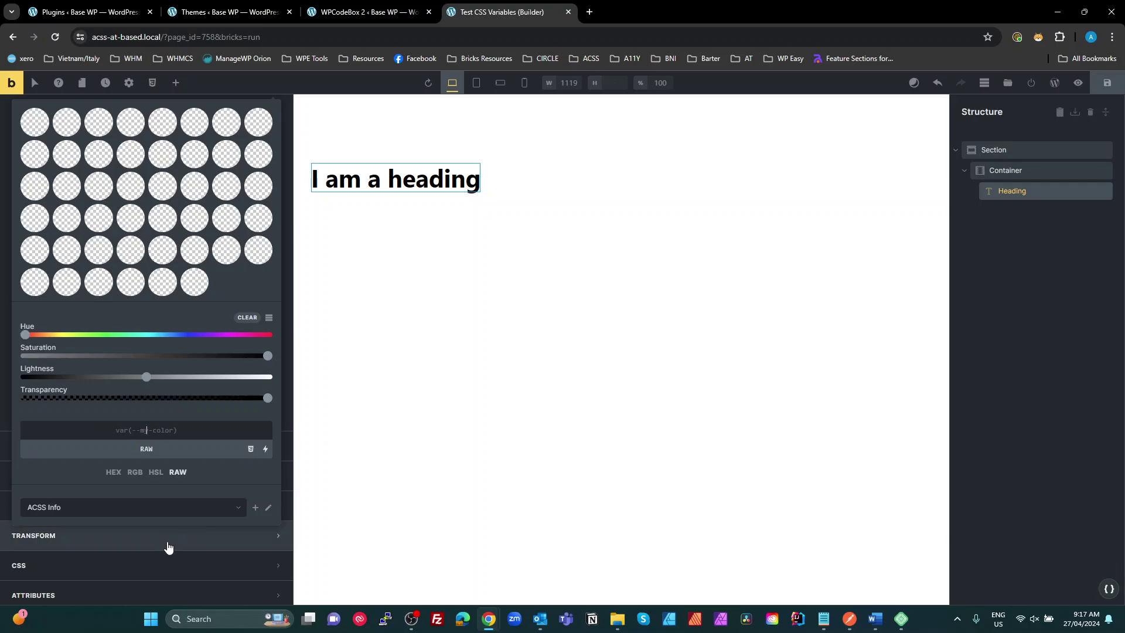
Start a %root% rule with a color property in the heading's custom CSS
left_click(168, 565)
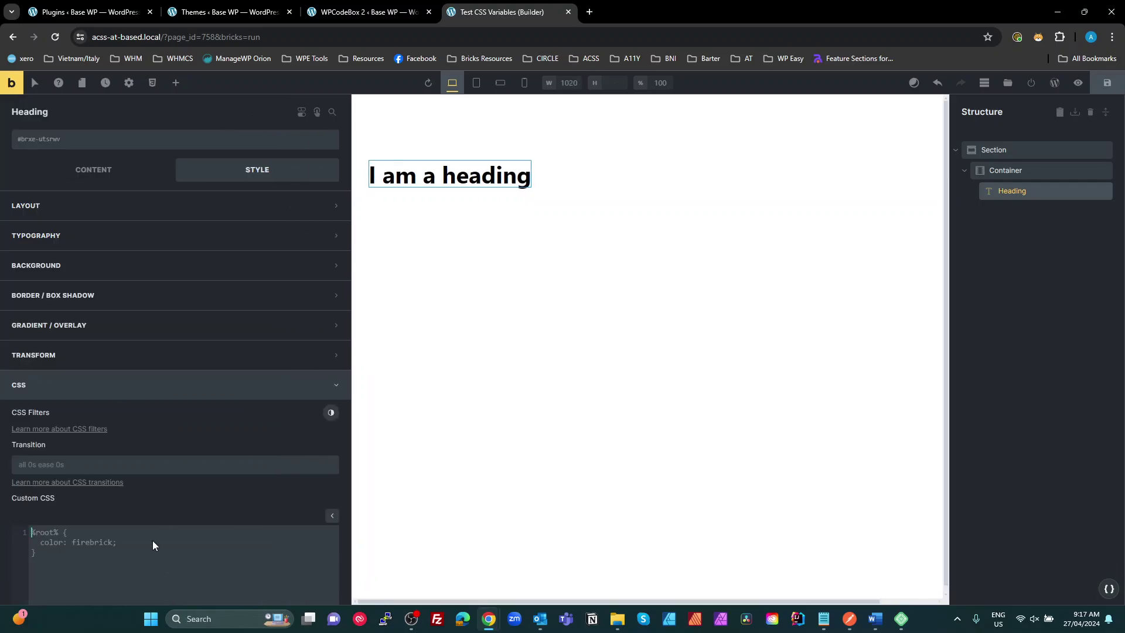
type("%root%{")
key("Return")
scroll(153, 540, "down", 3)
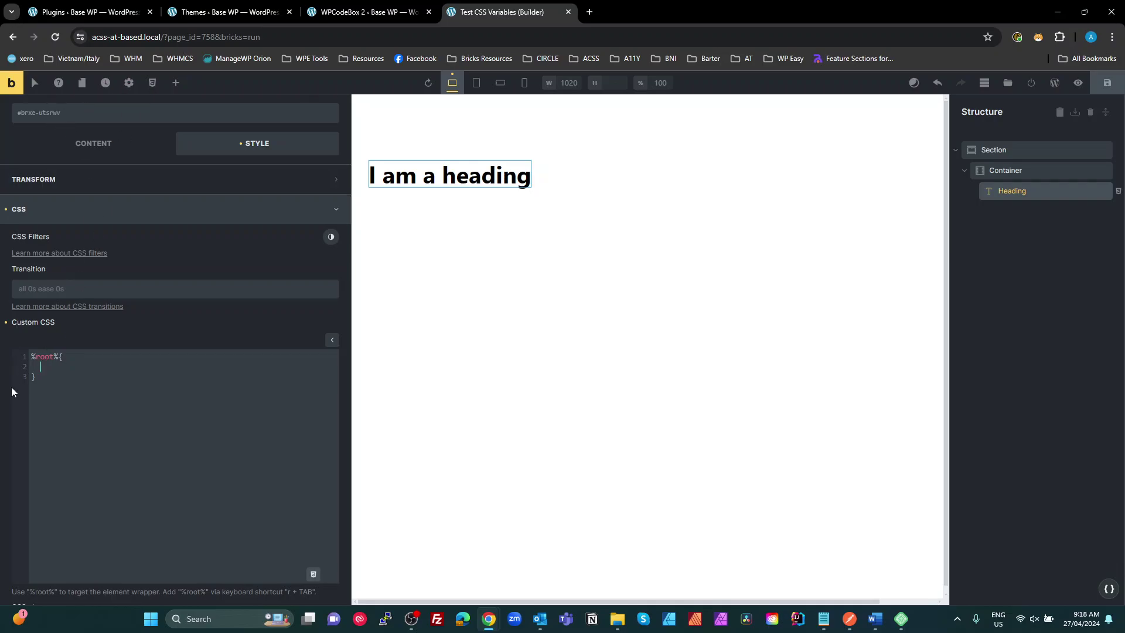
type("c")
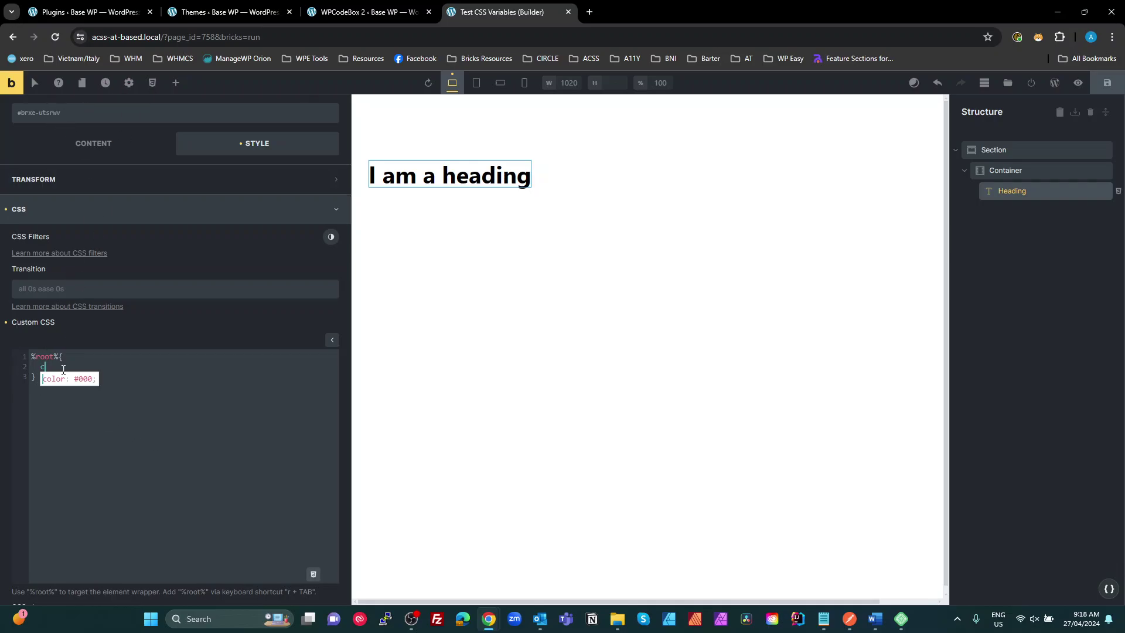
type("olor:")
key("Escape")
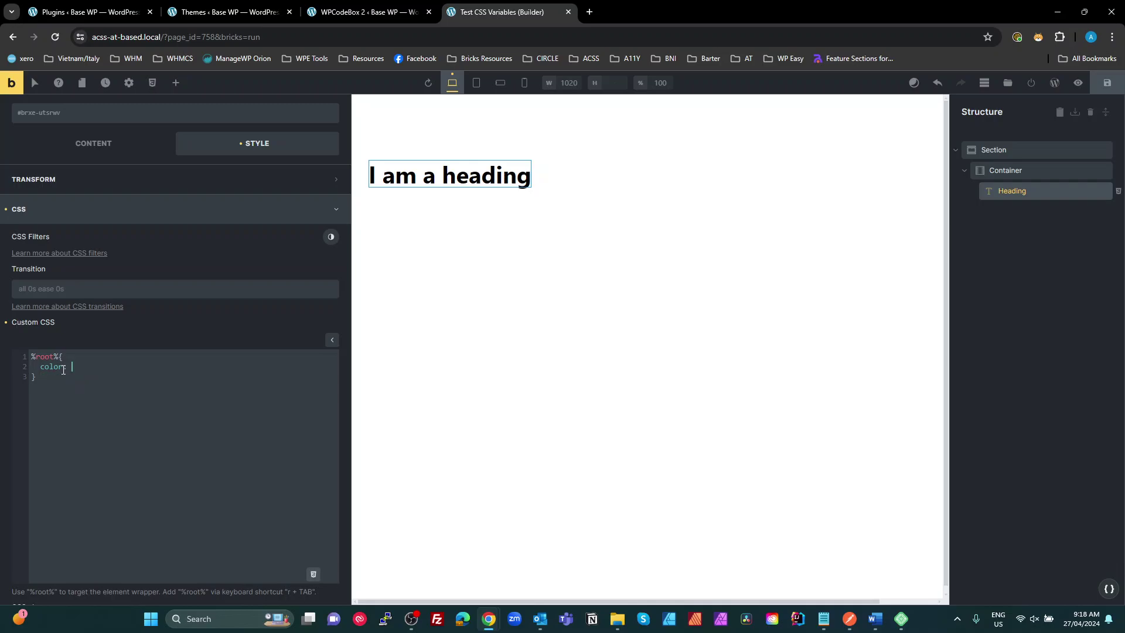
Test variable autocompletion for the custom CSS color value with "brick" and remove that text
type("brick")
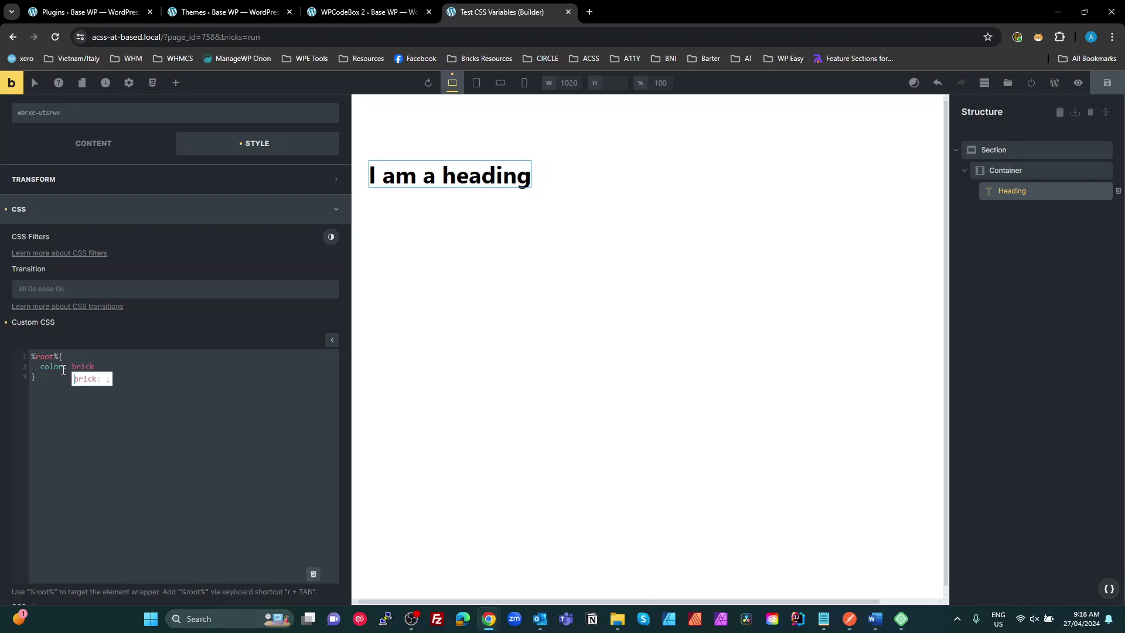
key("BackSpace")
key("BackSpace")
key("BackSpace")
key("BackSpace")
key("BackSpace")
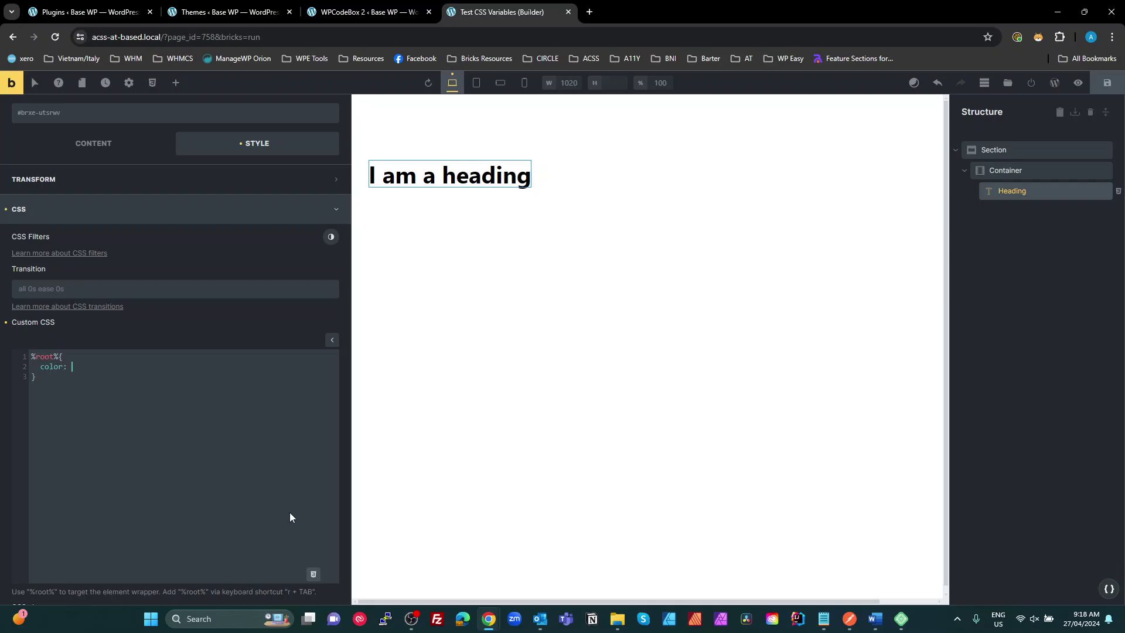
Insert the bricks-test1 variable as the custom CSS color value and end the declaration with a semicolon
left_click(314, 580)
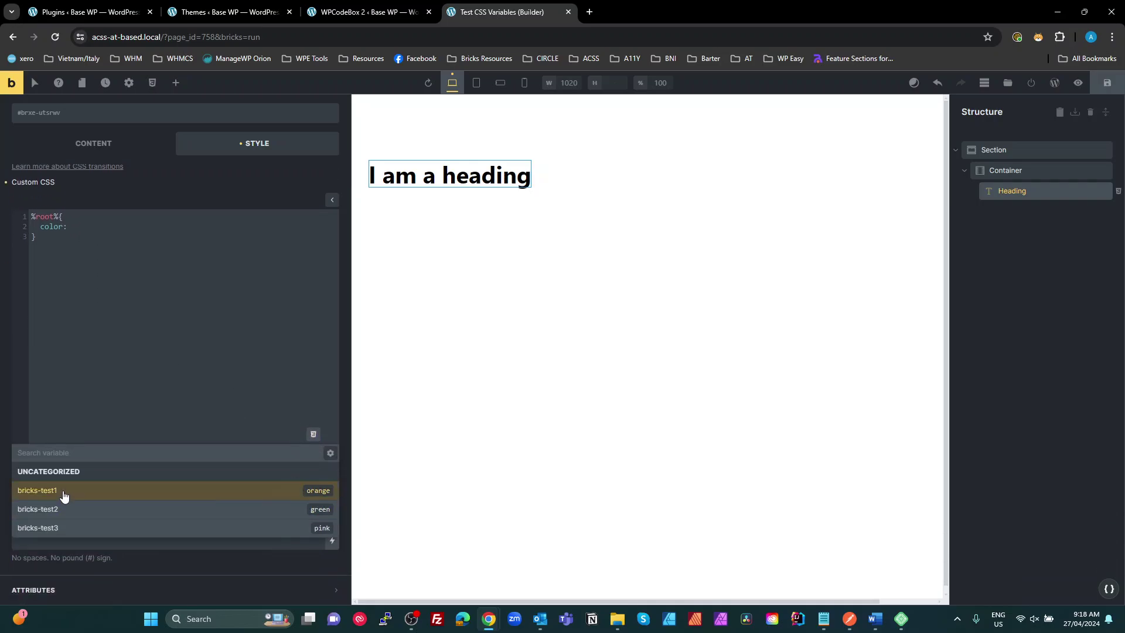
left_click(66, 491)
left_click(186, 233)
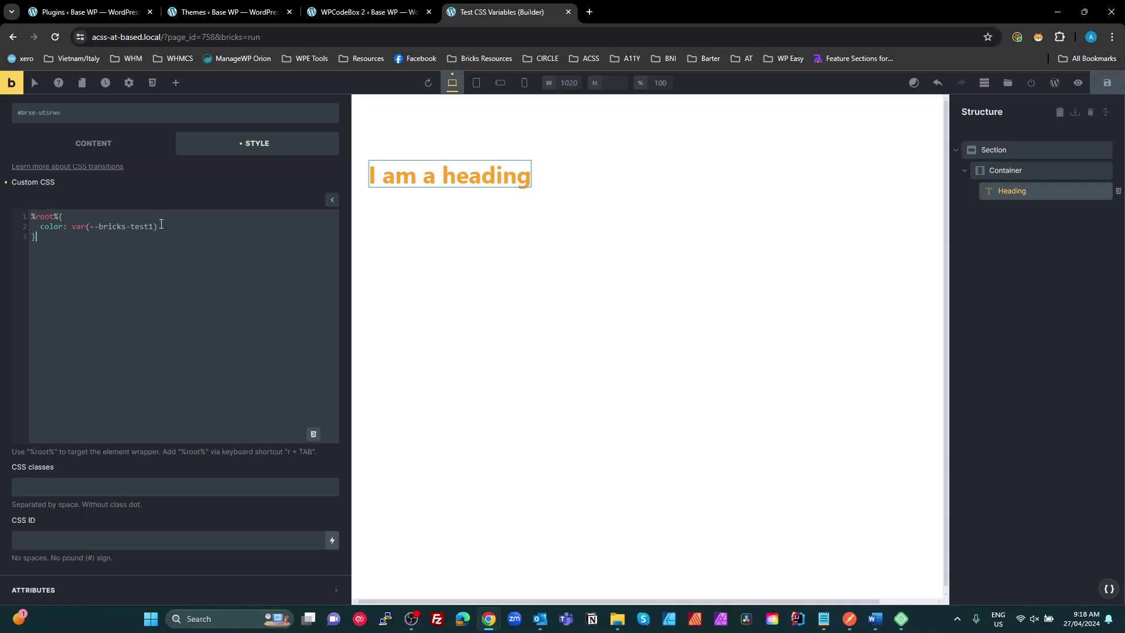
left_click(162, 226)
Look at the external variables snippet in WPCodeBox 2 and the Themes page, and return to the builder
left_click(363, 12)
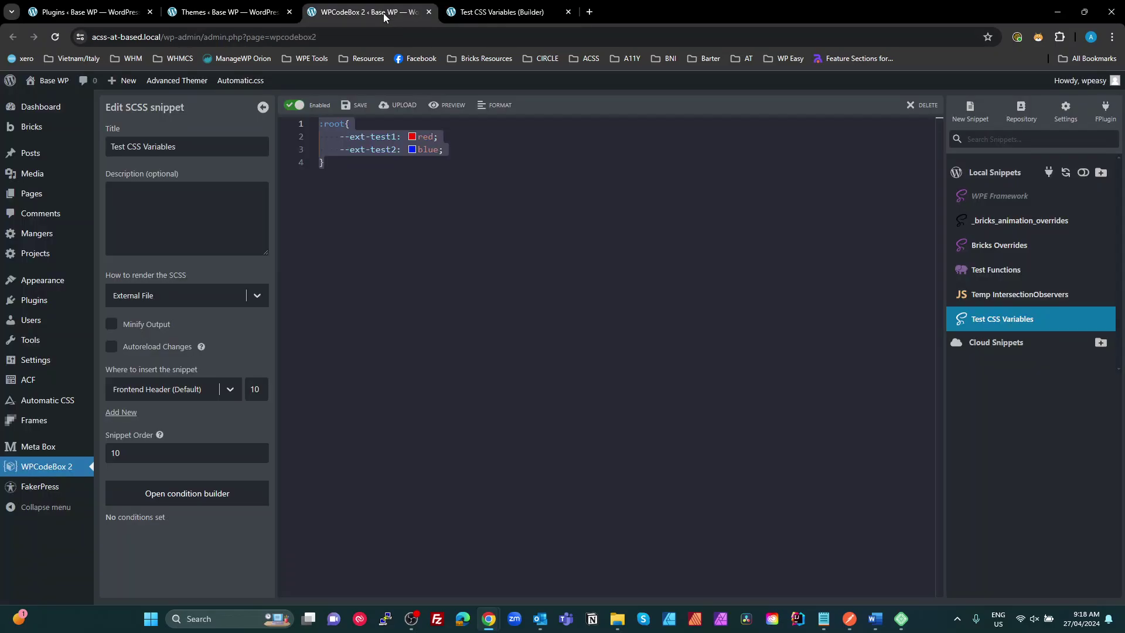
left_click(221, 8)
left_click(502, 12)
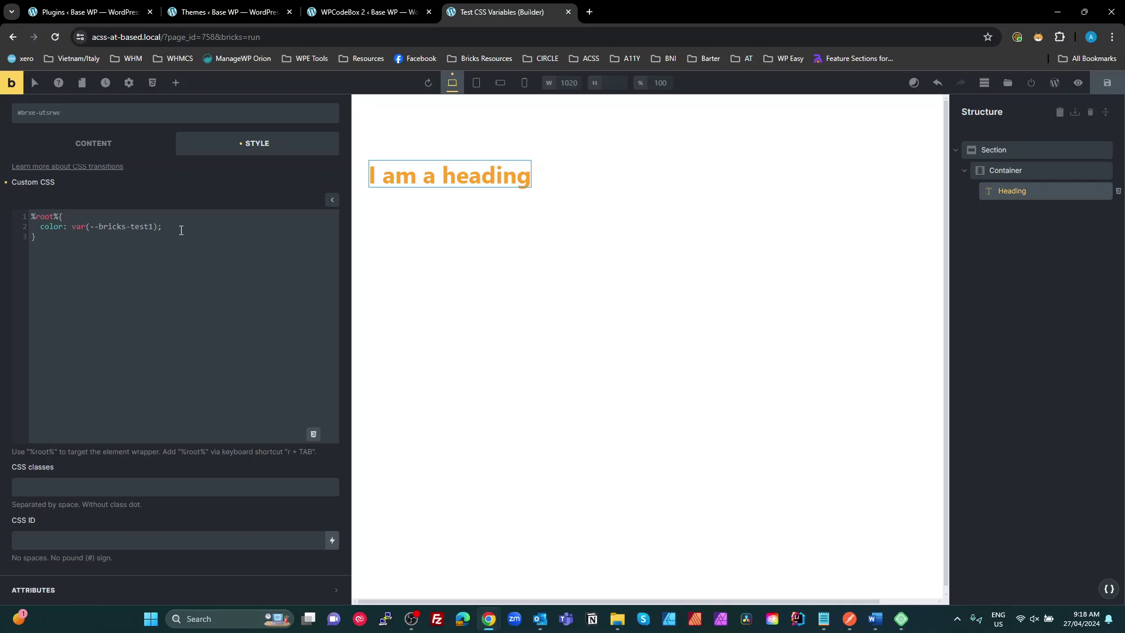
Review the global variables offered for the heading's custom CSS, and delete the whole %root% rule
left_click(314, 435)
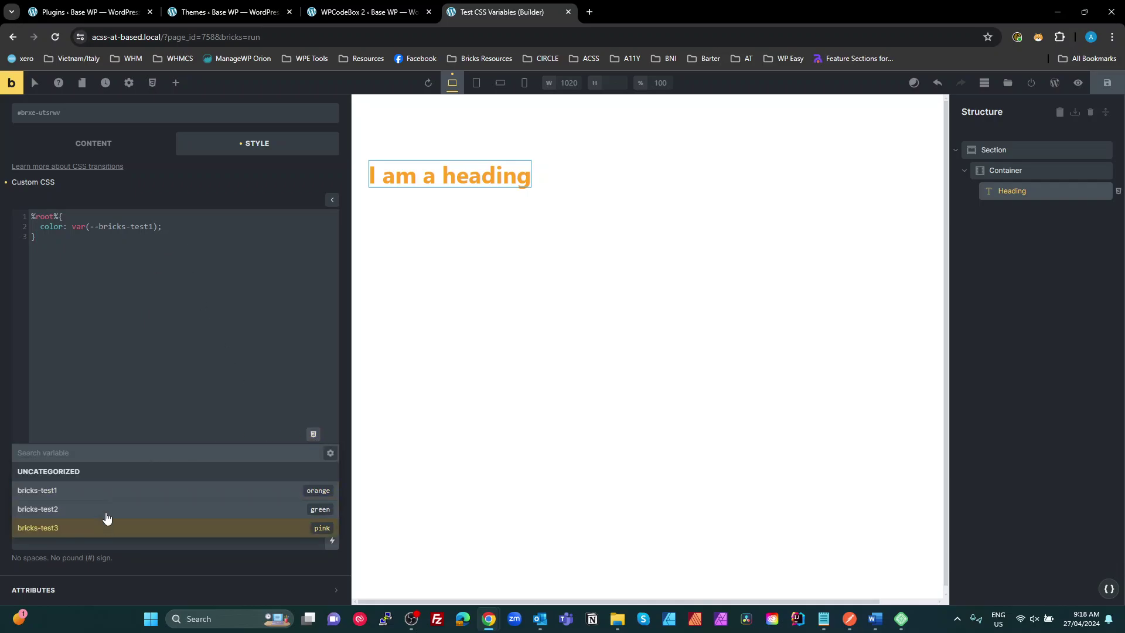
left_click(205, 282)
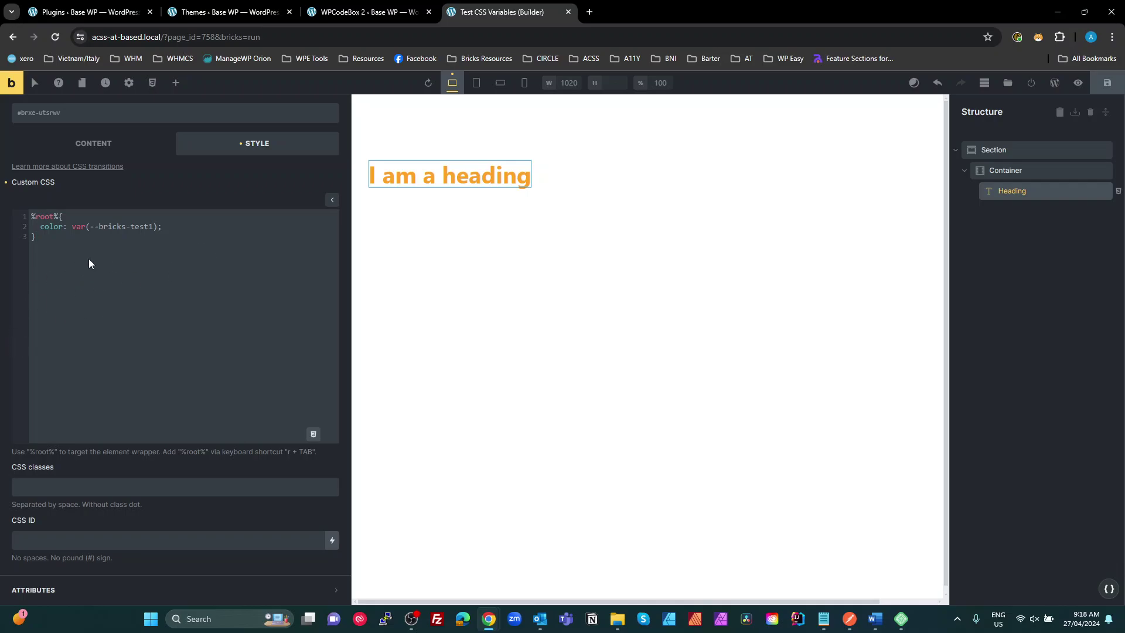
left_click_drag(89, 263, 3, 190)
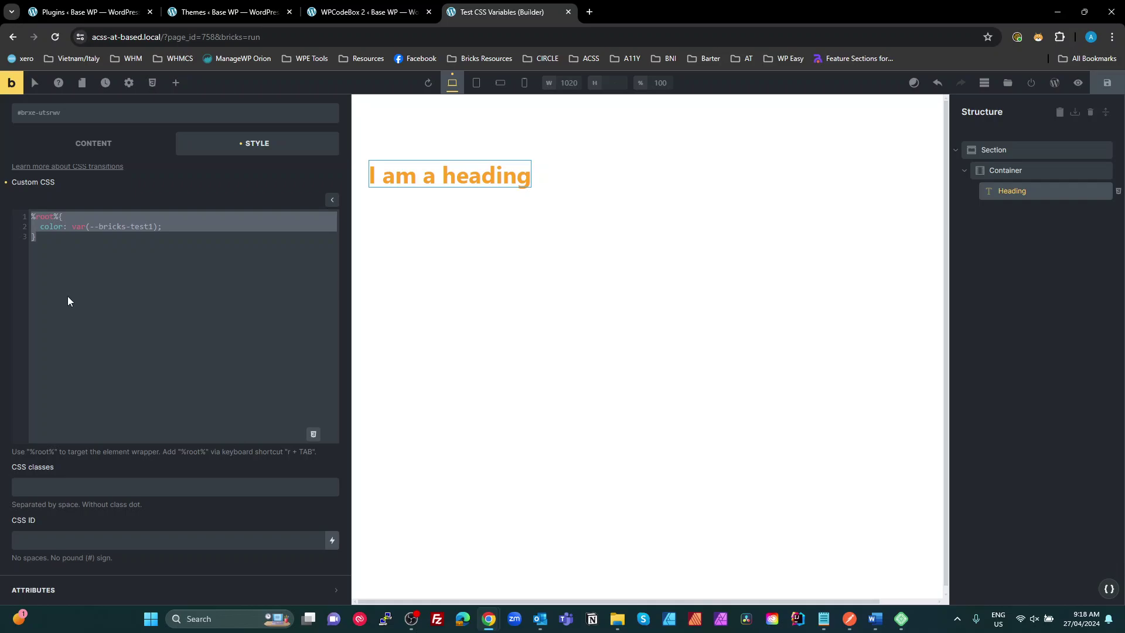
type("%root% {   color: firebrick; }")
Set the heading's typography color to the base Secondary color from the Automatic.css palette
scroll(139, 303, "up", 5)
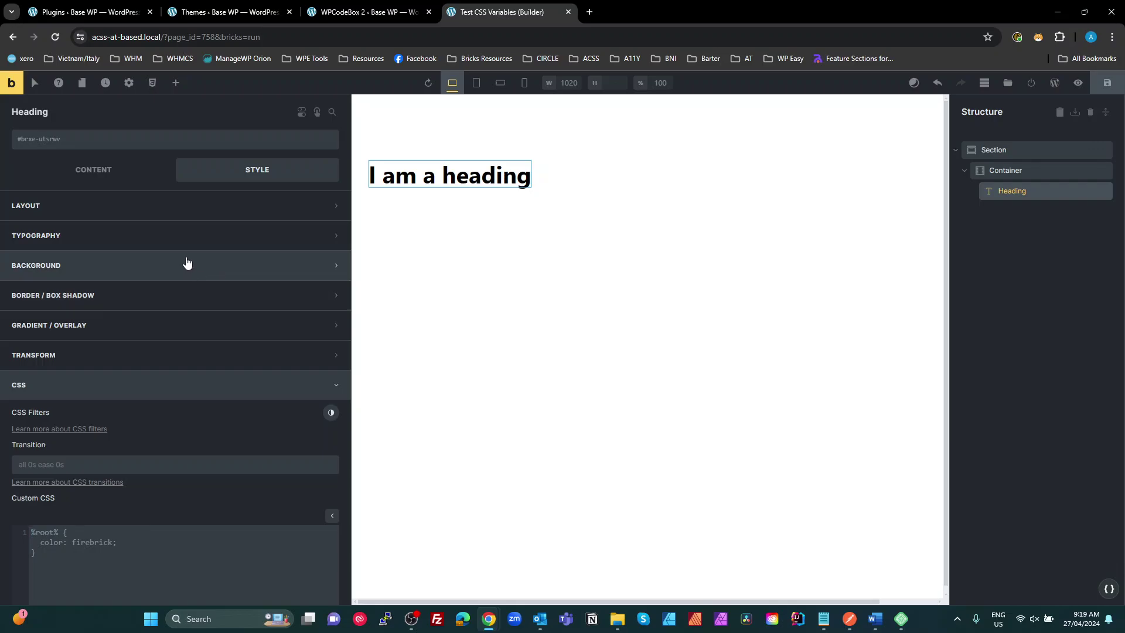
left_click(191, 240)
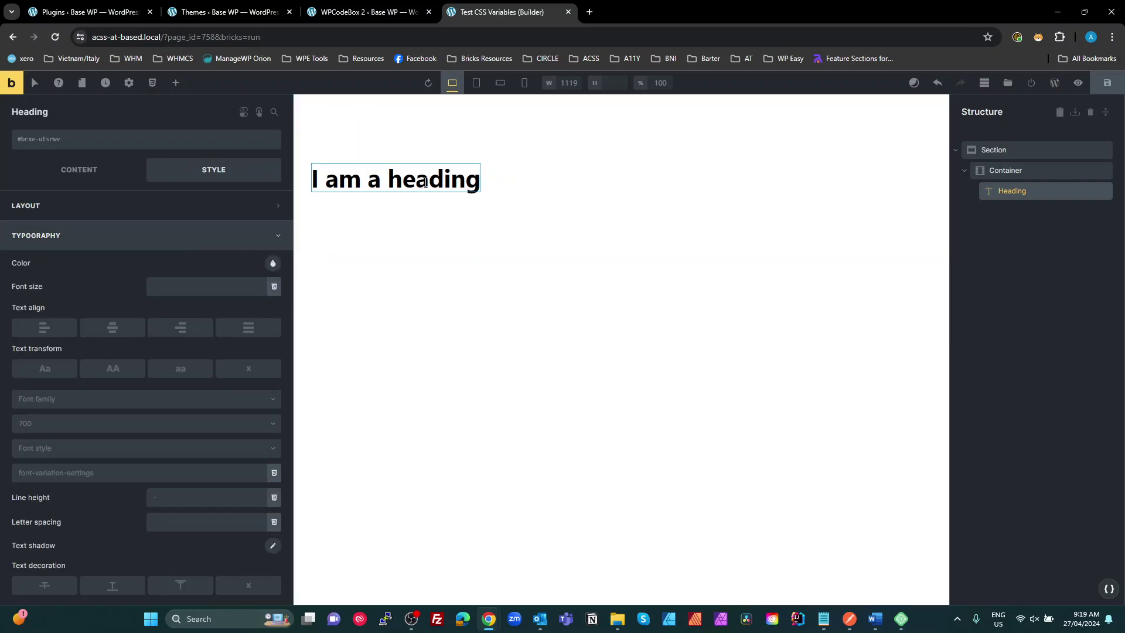
left_click(273, 263)
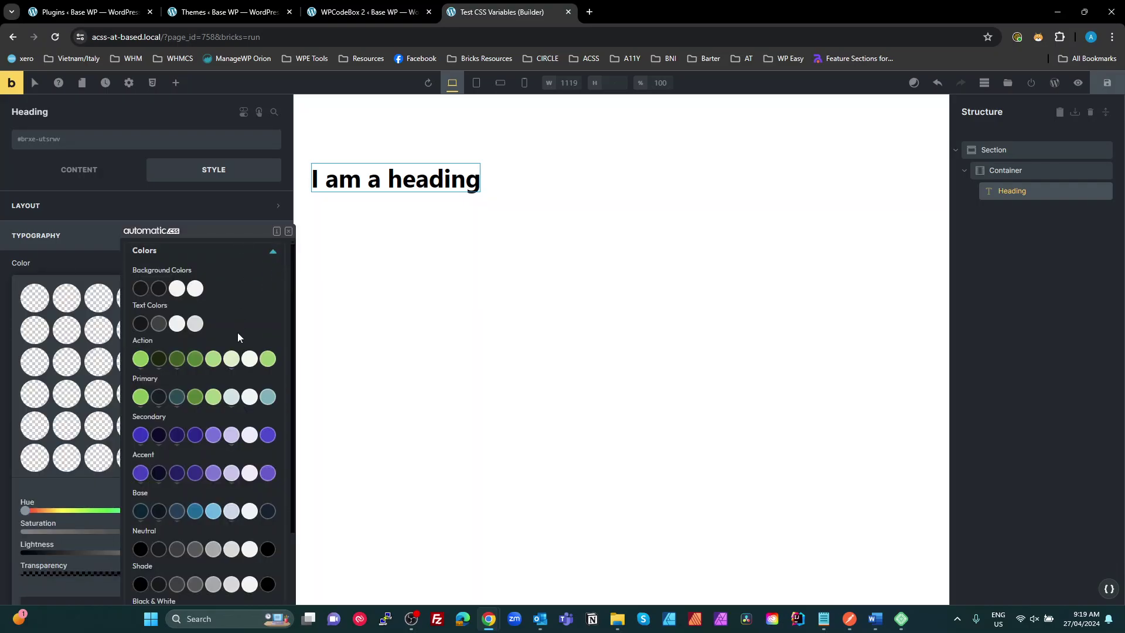
scroll(231, 313, "down", 1)
scroll(229, 314, "down", 2)
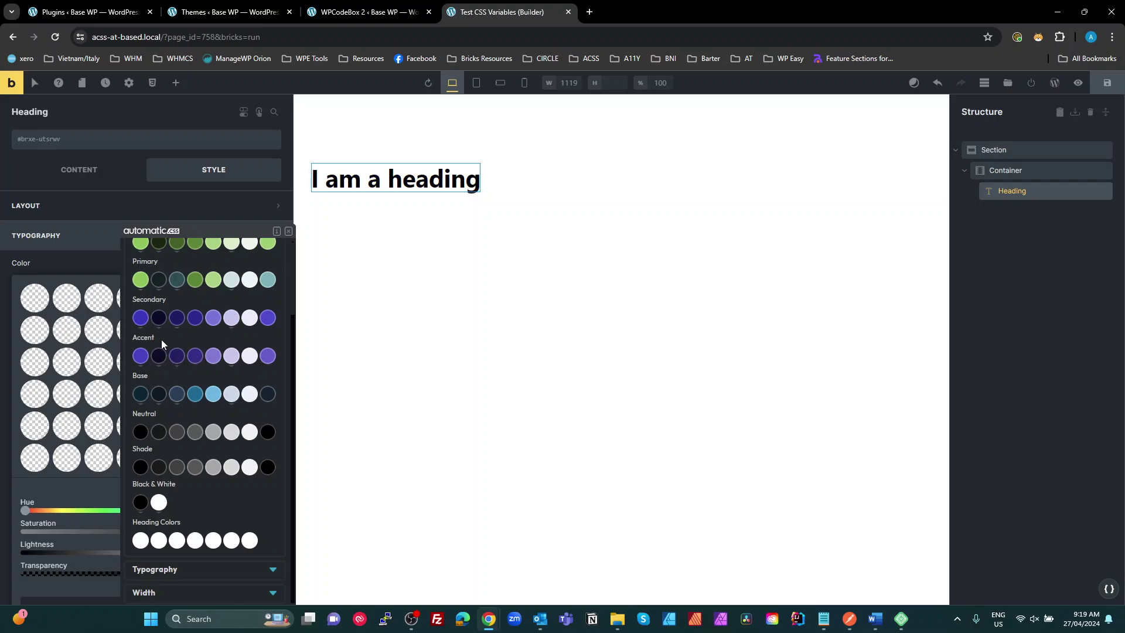
left_click(141, 320)
Show the heading's typography color value in RAW format and highlight the variable reference
scroll(150, 498, "down", 3)
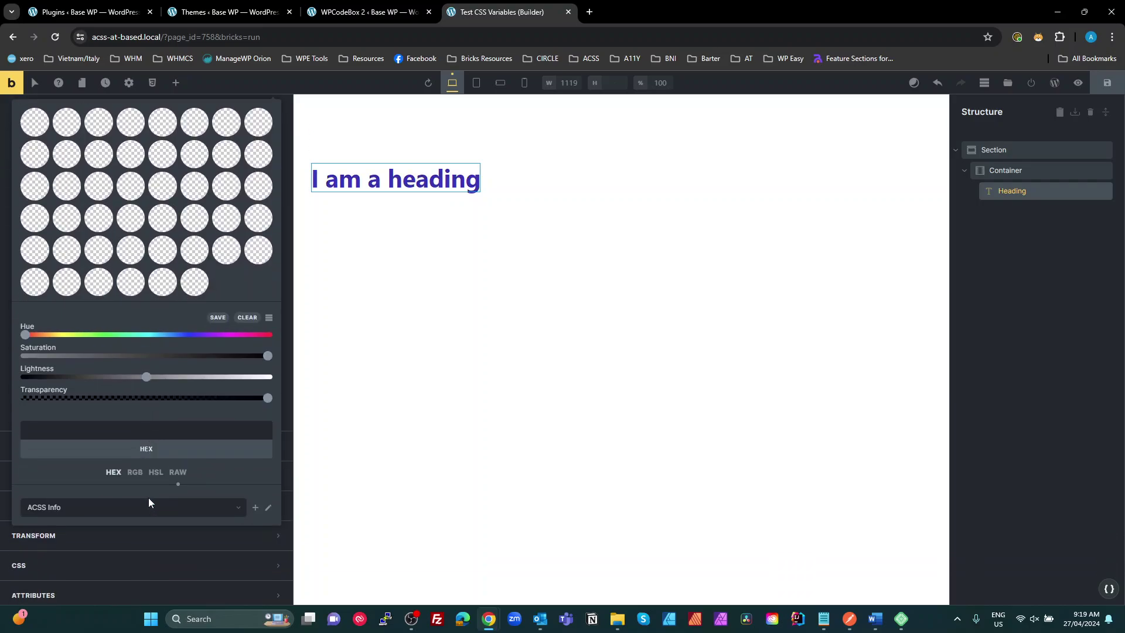
left_click(177, 471)
left_click_drag(181, 430, 67, 425)
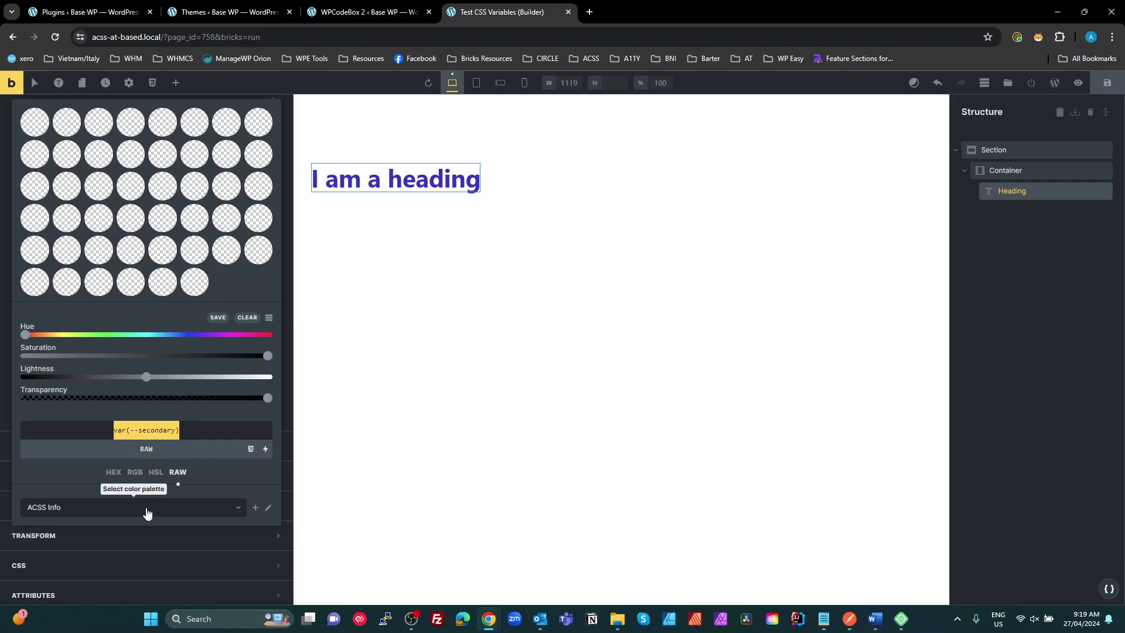
Set the heading's typography color to action-semi-light from the Automatic.css palette and check its raw value
scroll(147, 475, "up", 3)
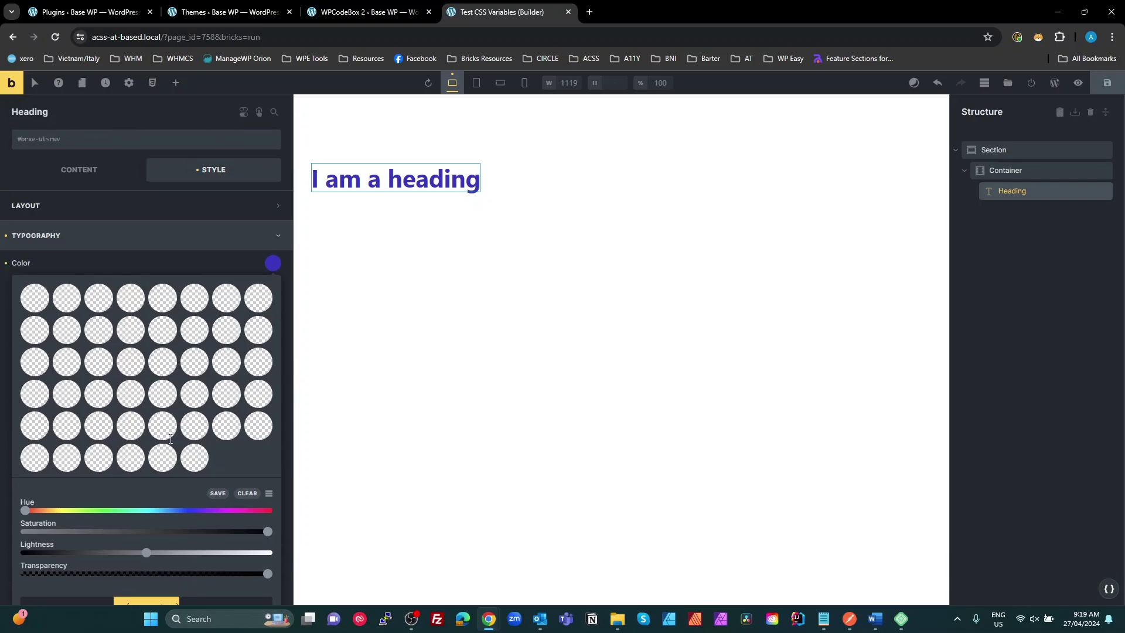
left_click(269, 261)
left_click(184, 250)
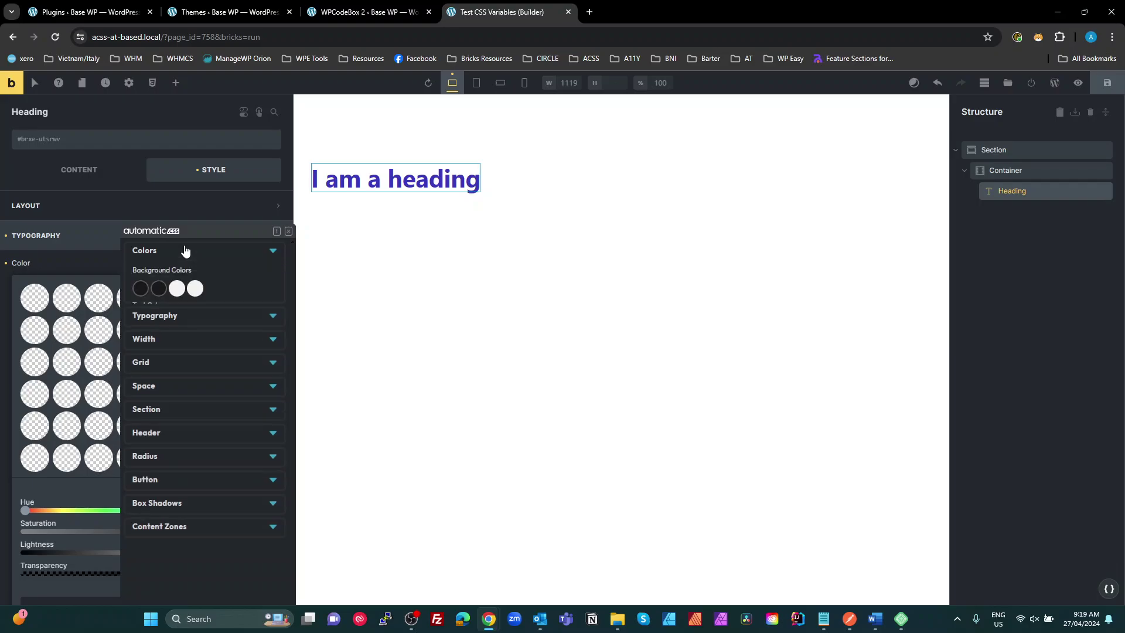
left_click(213, 359)
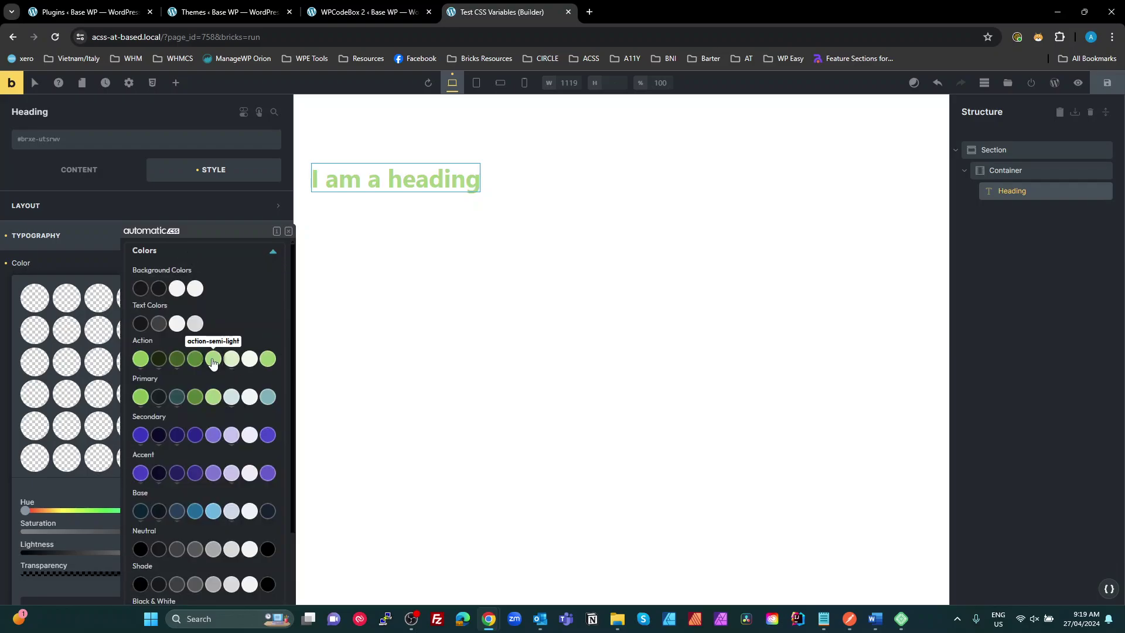
left_click(213, 359)
scroll(208, 387, "down", 3)
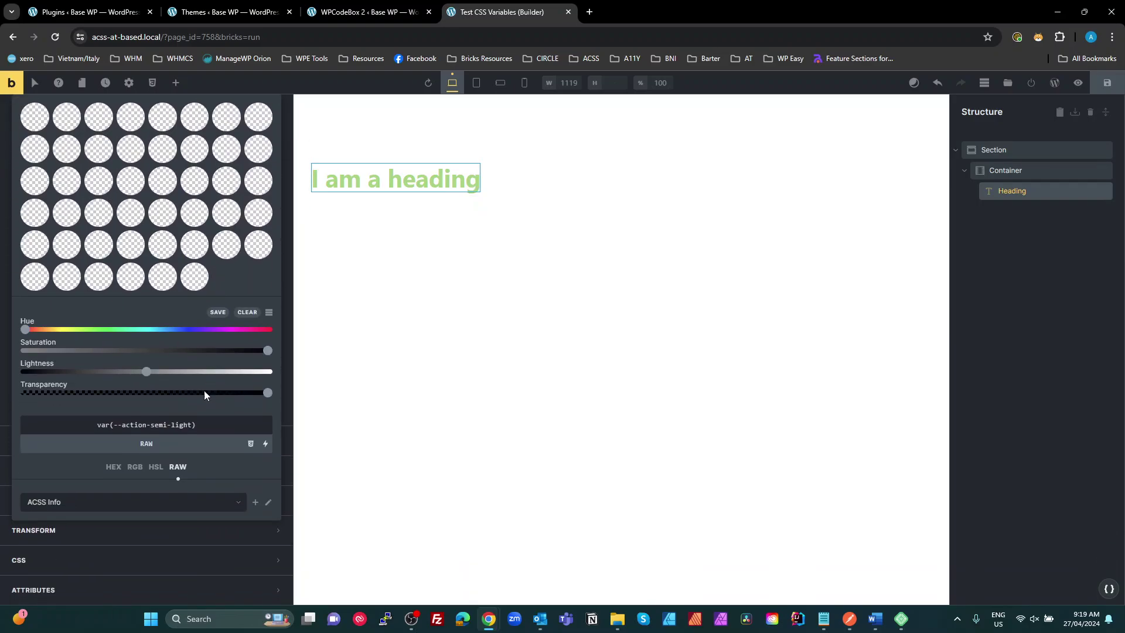
Clear the heading's raw color value and insert the Automatic.css secondary variable in its place
key("ctrl+a")
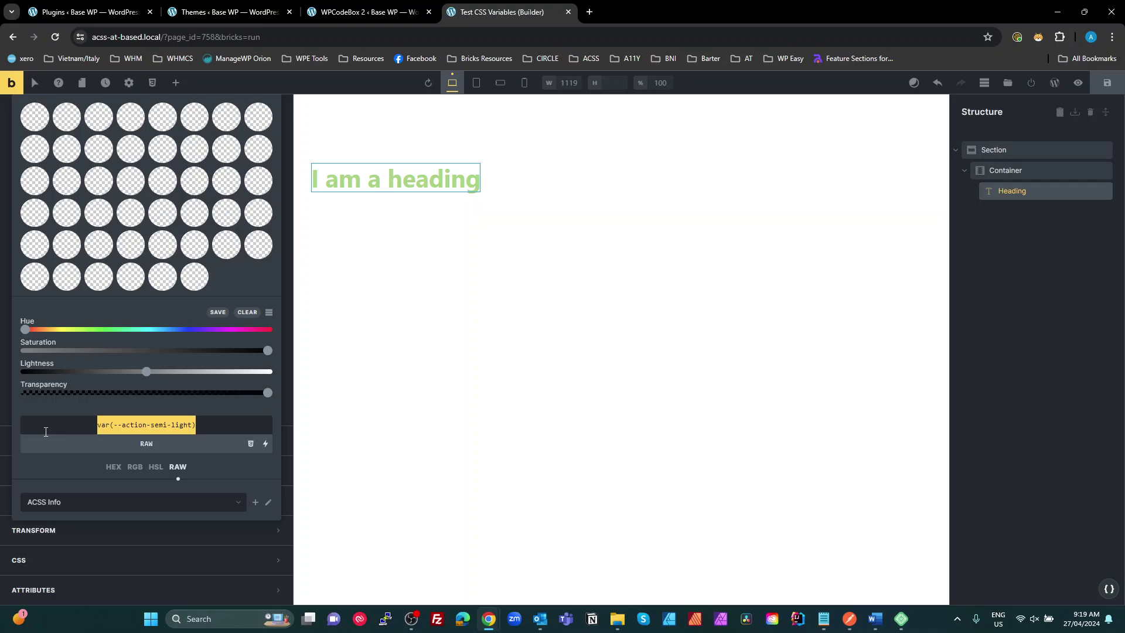
key("BackSpace")
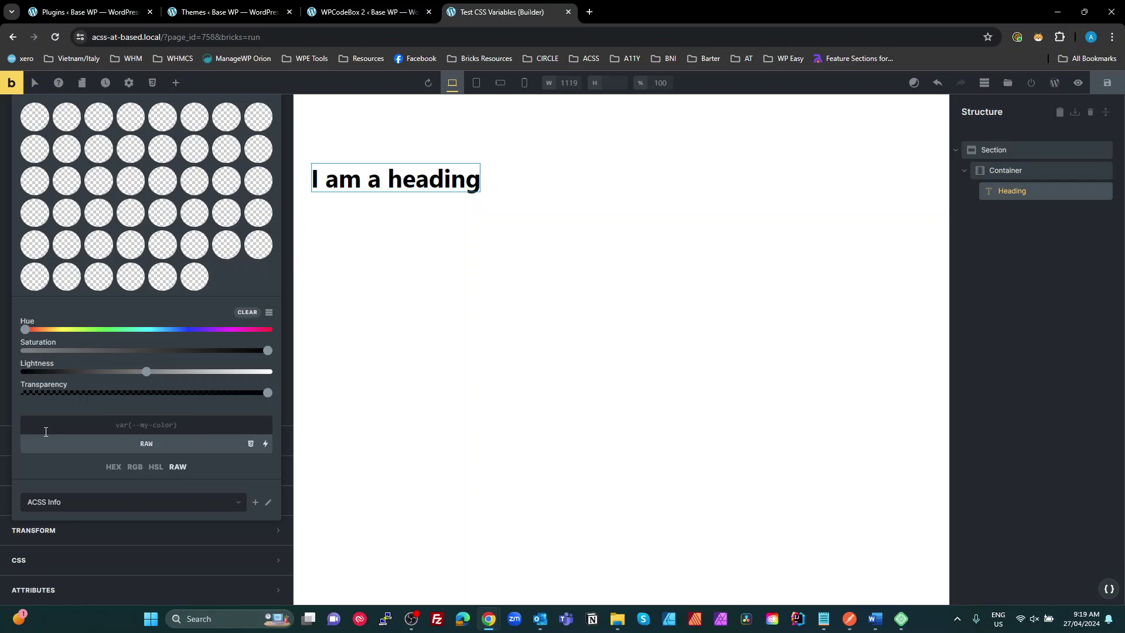
right_click(142, 420)
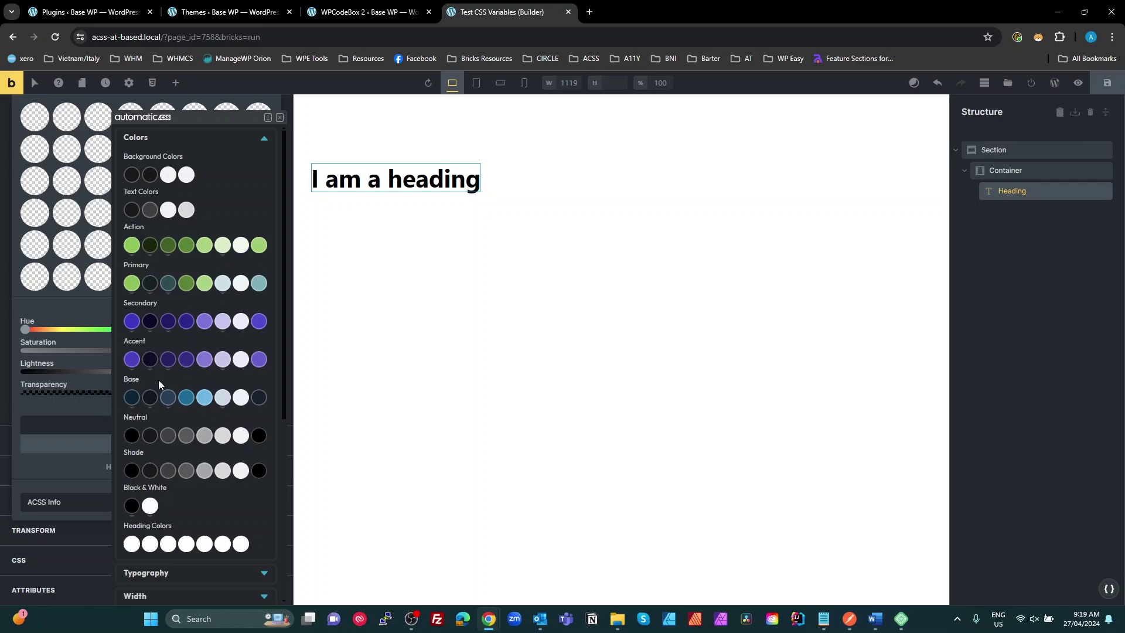
left_click(132, 321)
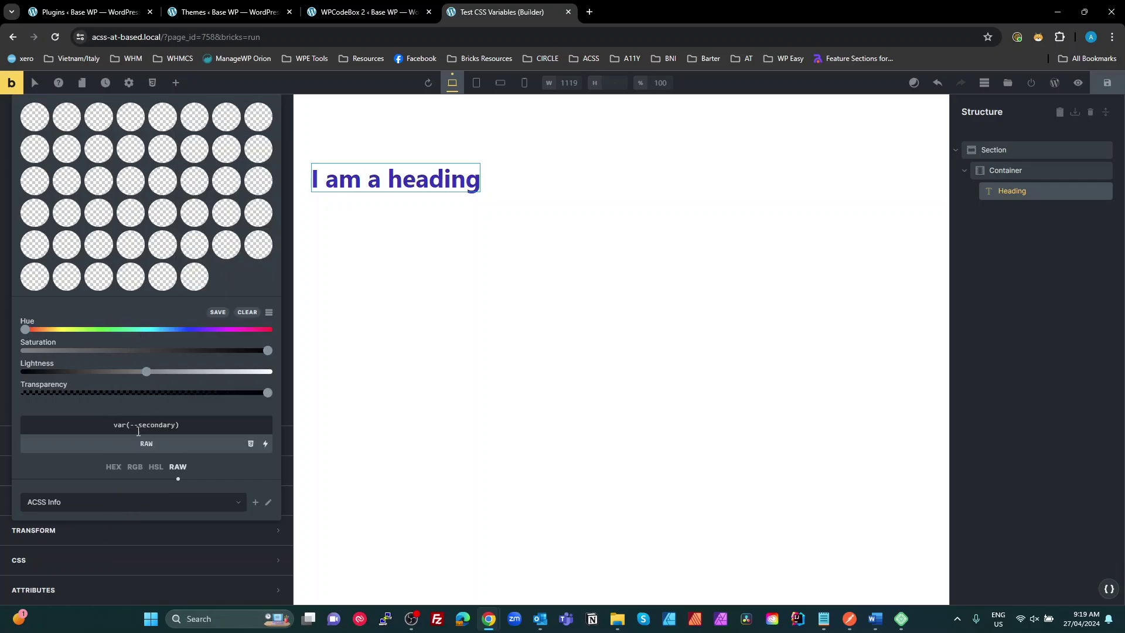
scroll(191, 430, "up", 3)
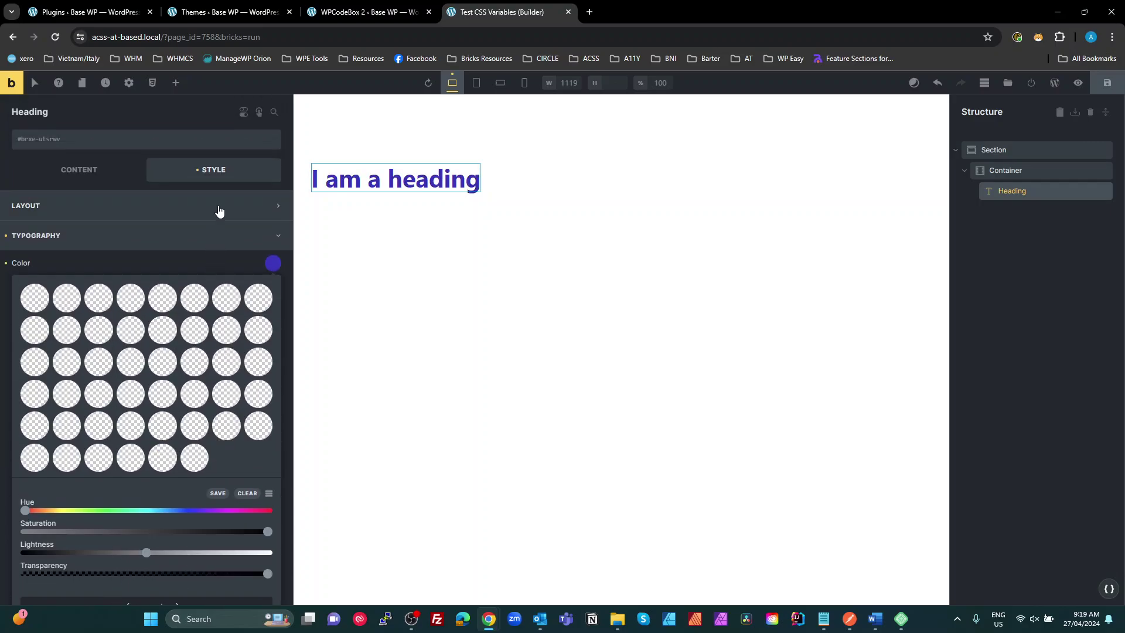
right_click(273, 264)
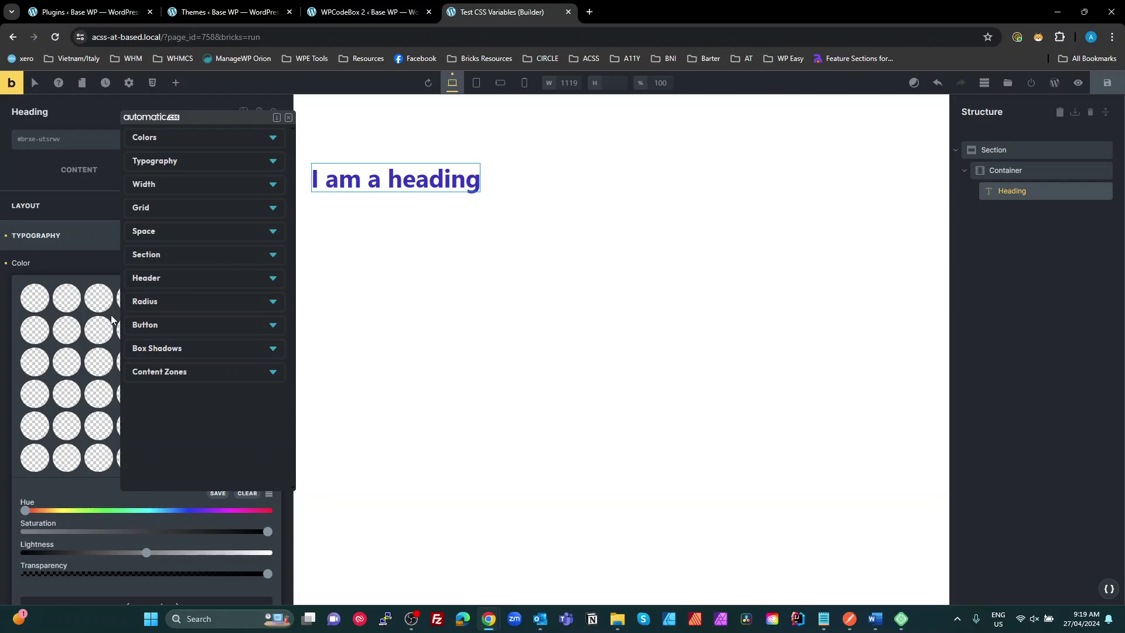
left_click(228, 144)
left_click(229, 144)
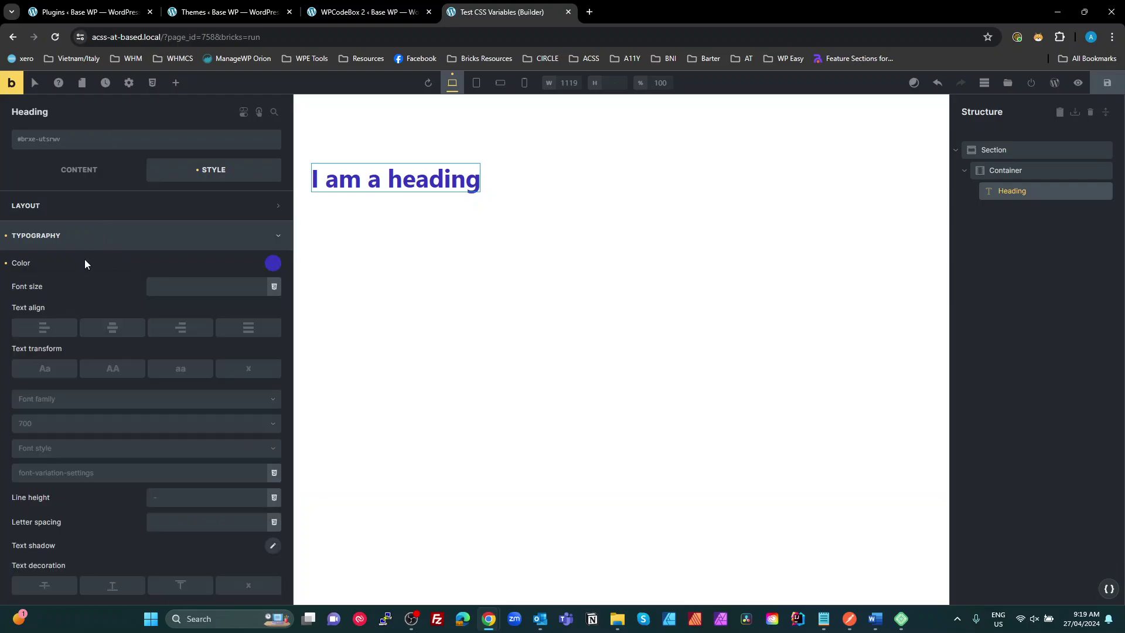
Replace the heading's raw typography color with the Automatic.css accent-semi-light variable and close the color picker
left_click(273, 263)
scroll(188, 410, "down", 3)
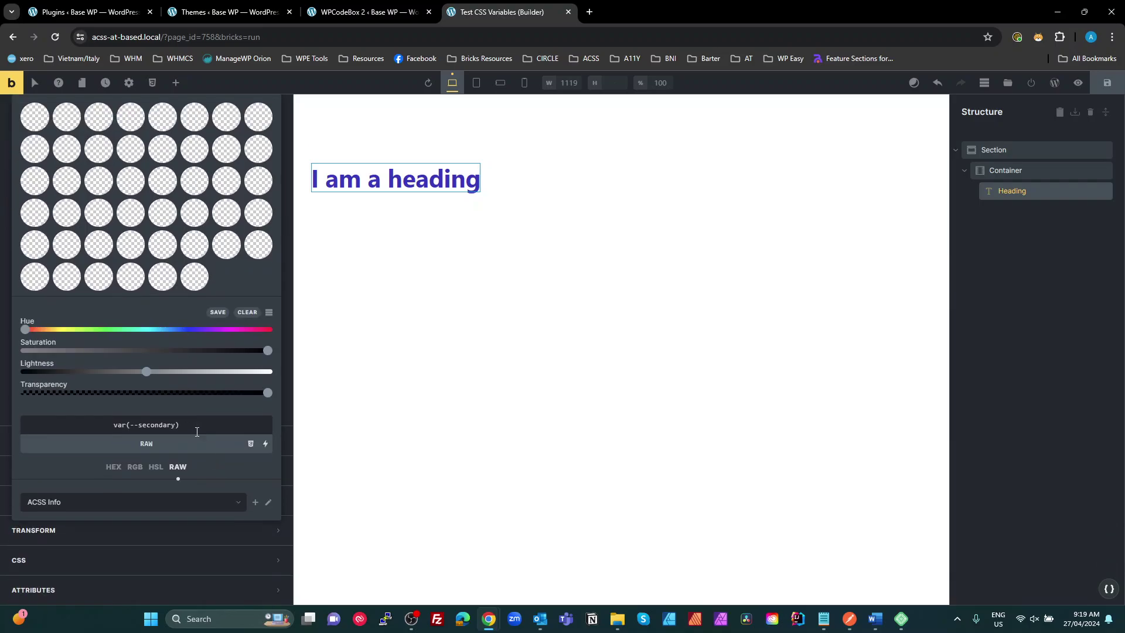
right_click(193, 423)
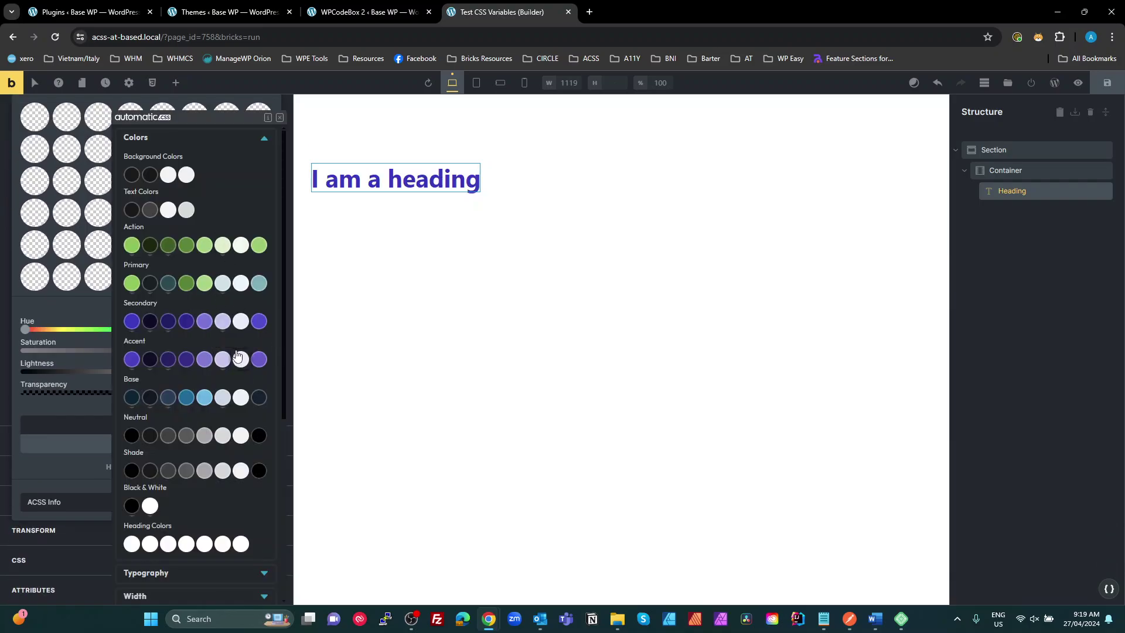
left_click(204, 359)
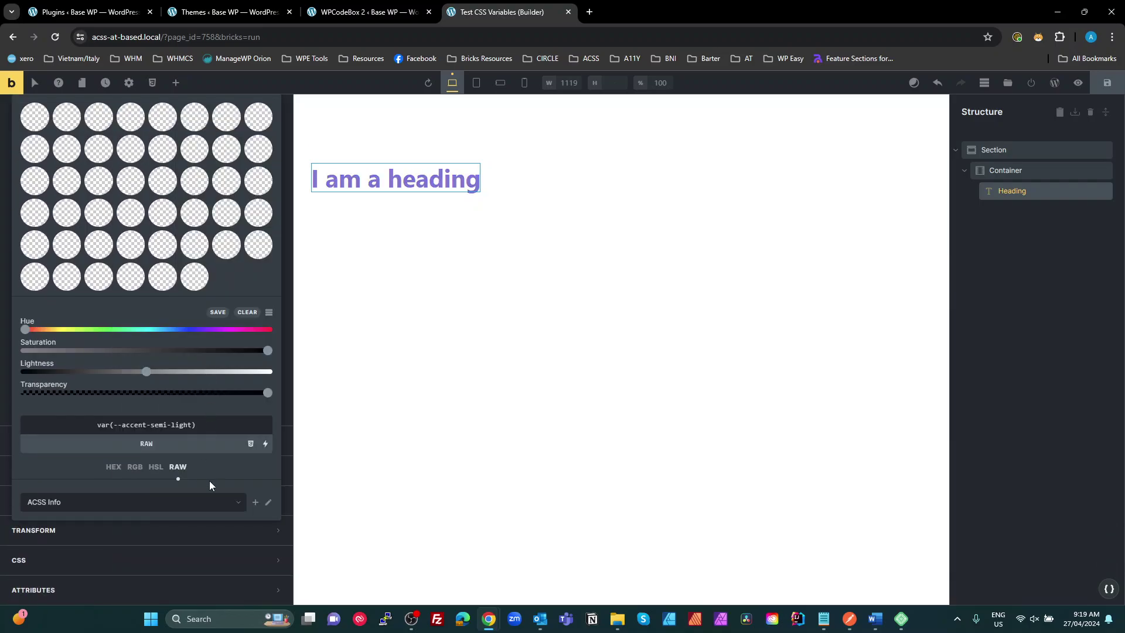
key("Escape")
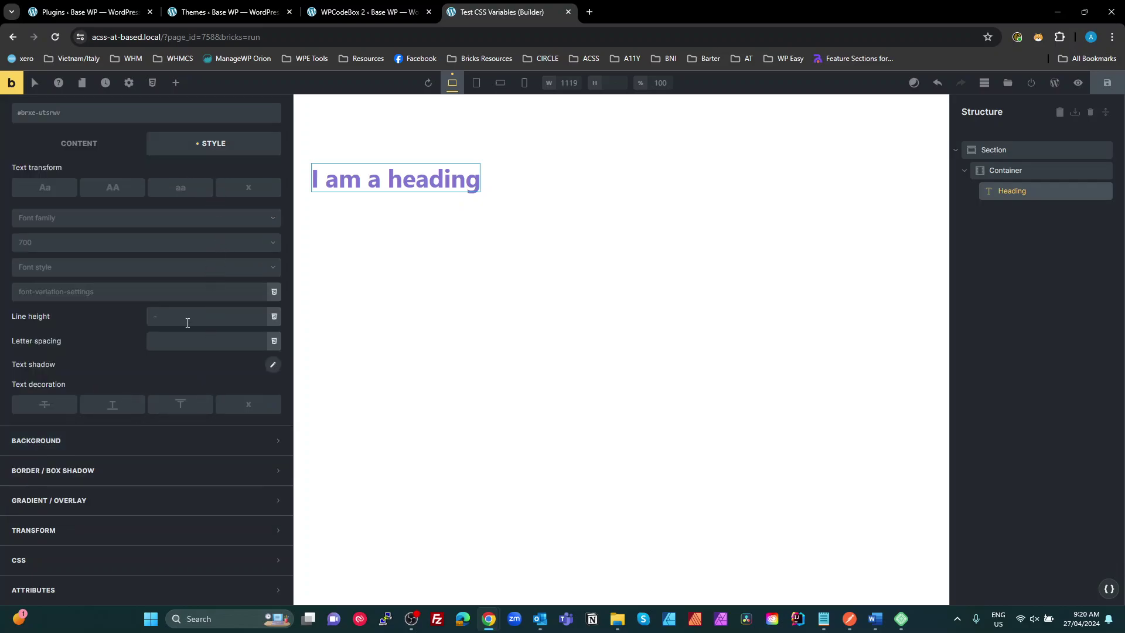
Try replacing the heading's raw typography color value with the plain text "action"
scroll(188, 322, "up", 3)
left_click(271, 258)
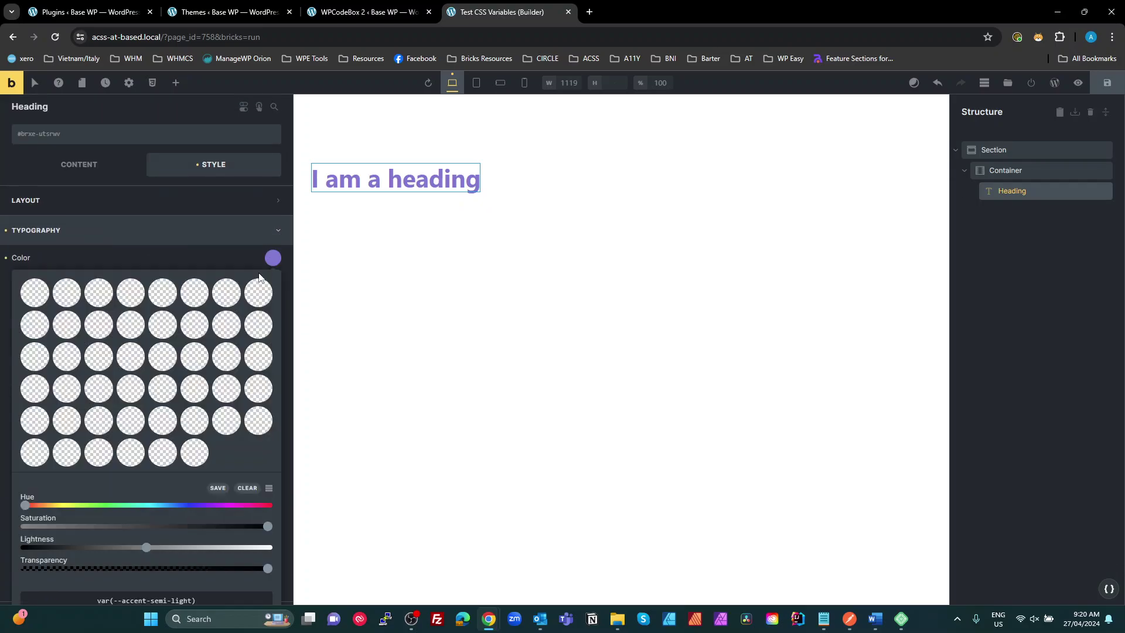
scroll(191, 528, "down", 3)
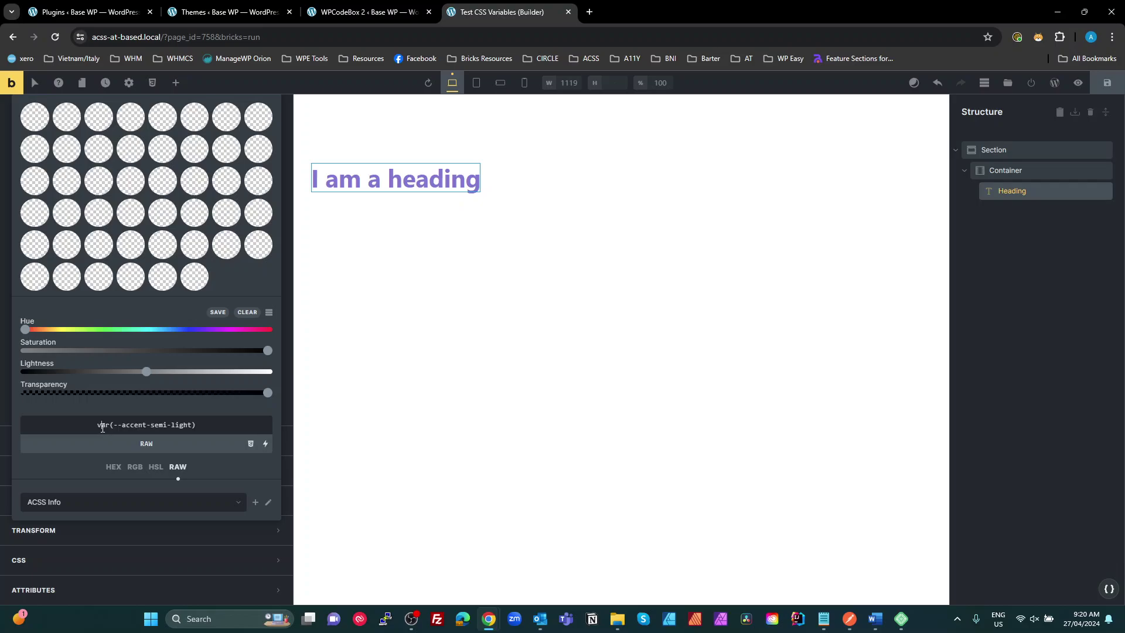
left_click_drag(101, 424, 255, 417)
left_click_drag(95, 425, 225, 423)
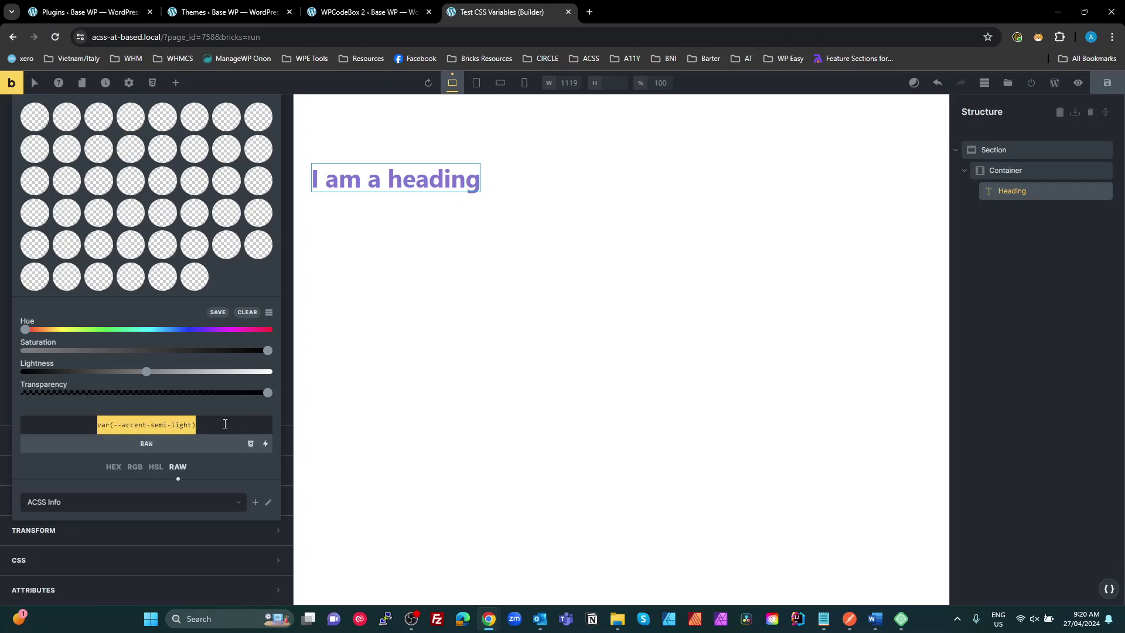
type("action")
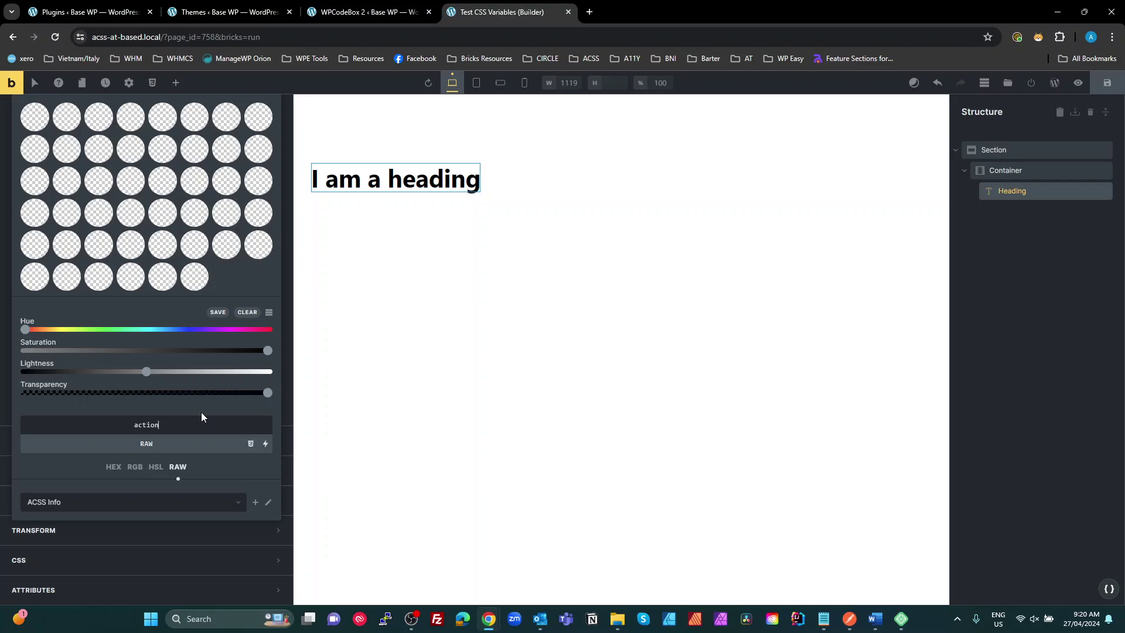
Set the heading's raw typography color to var(--accent-semi-light) from the Automatic.css palette
right_click(201, 416)
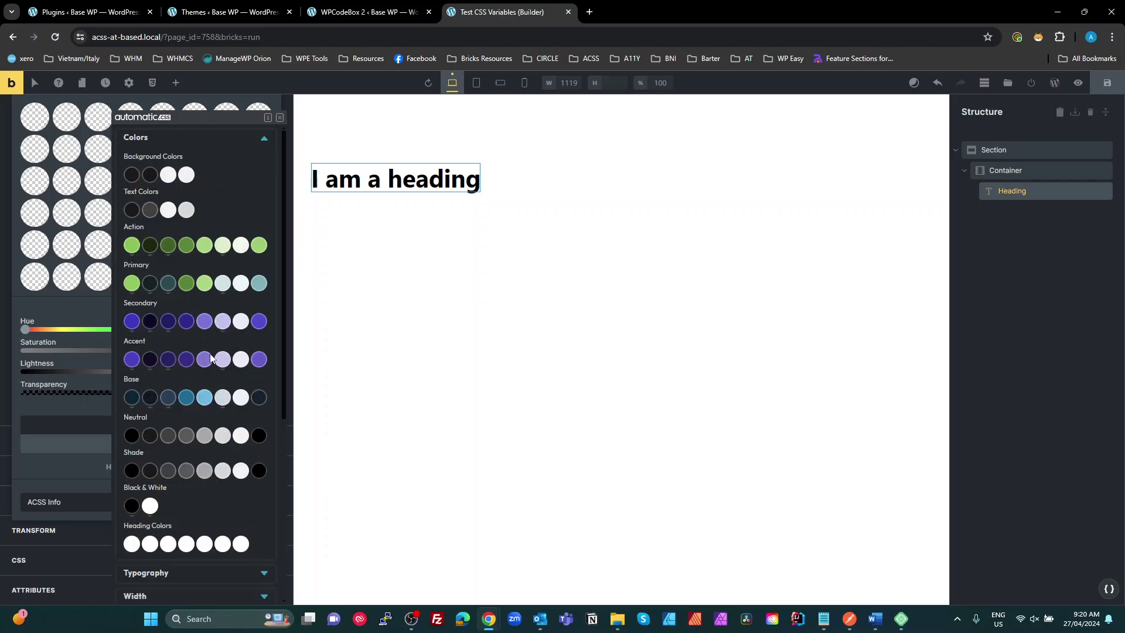
left_click(206, 358)
triple_click(221, 427)
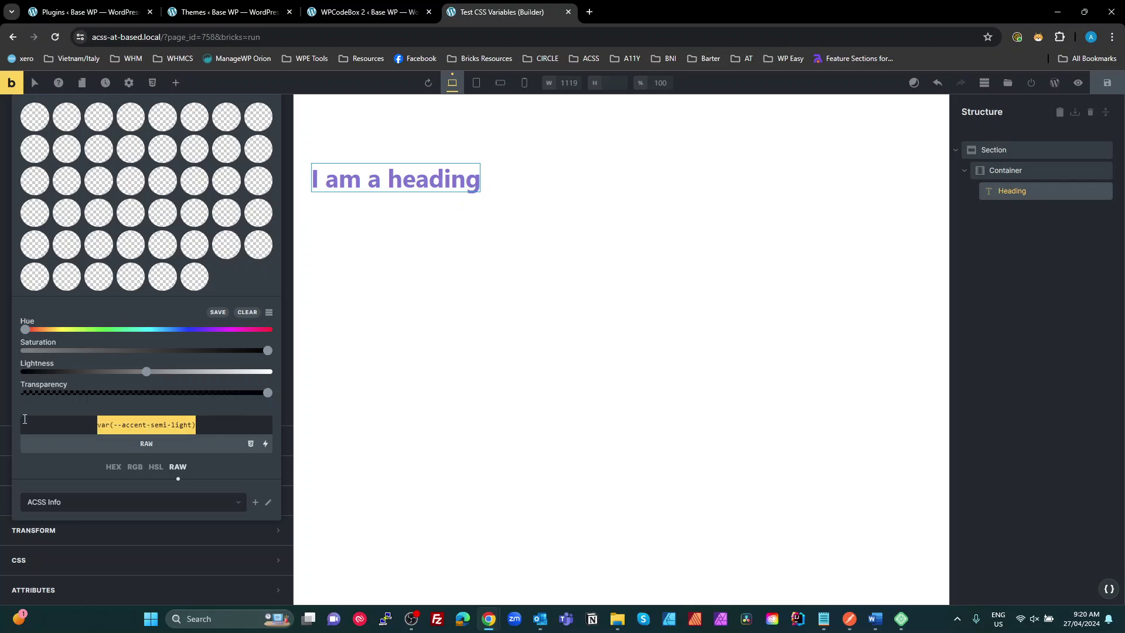
left_click(212, 429)
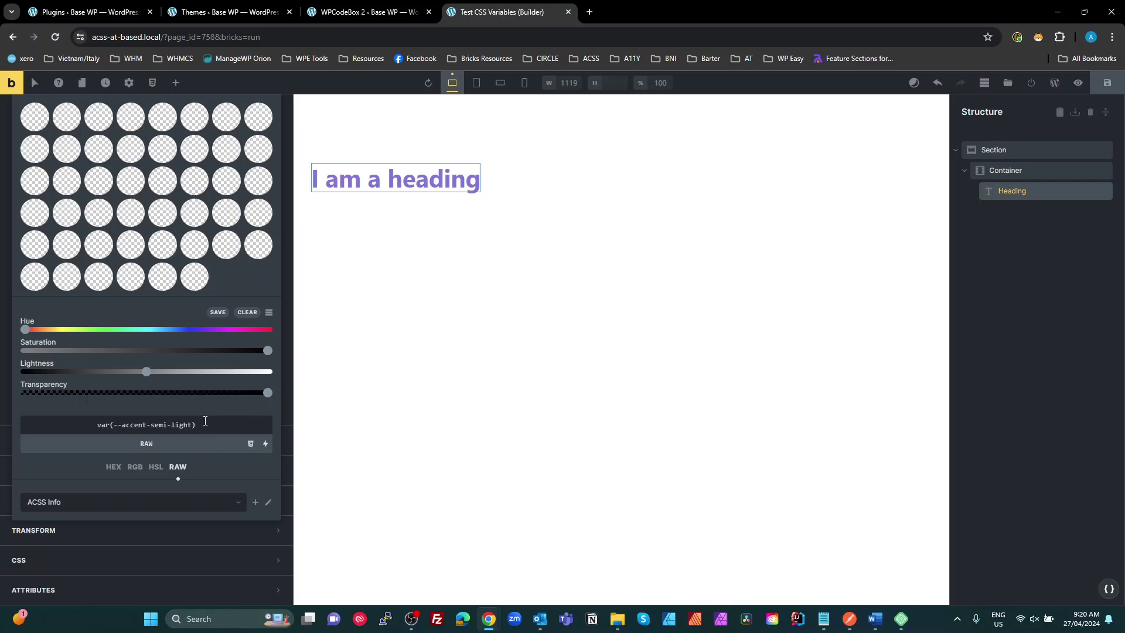
Compare the variable categories Automatic.css offers for the color value with the Test CSS Variables snippet in WPCodeBox 2, ending in the builder
right_click(205, 423)
scroll(199, 381, "down", 5)
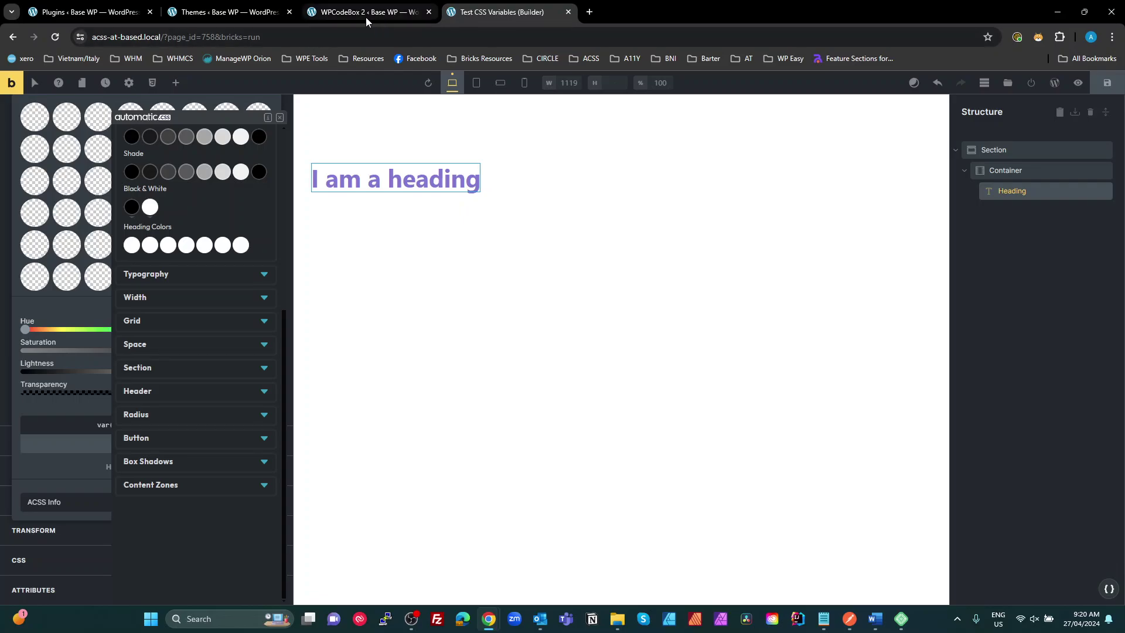
left_click(380, 19)
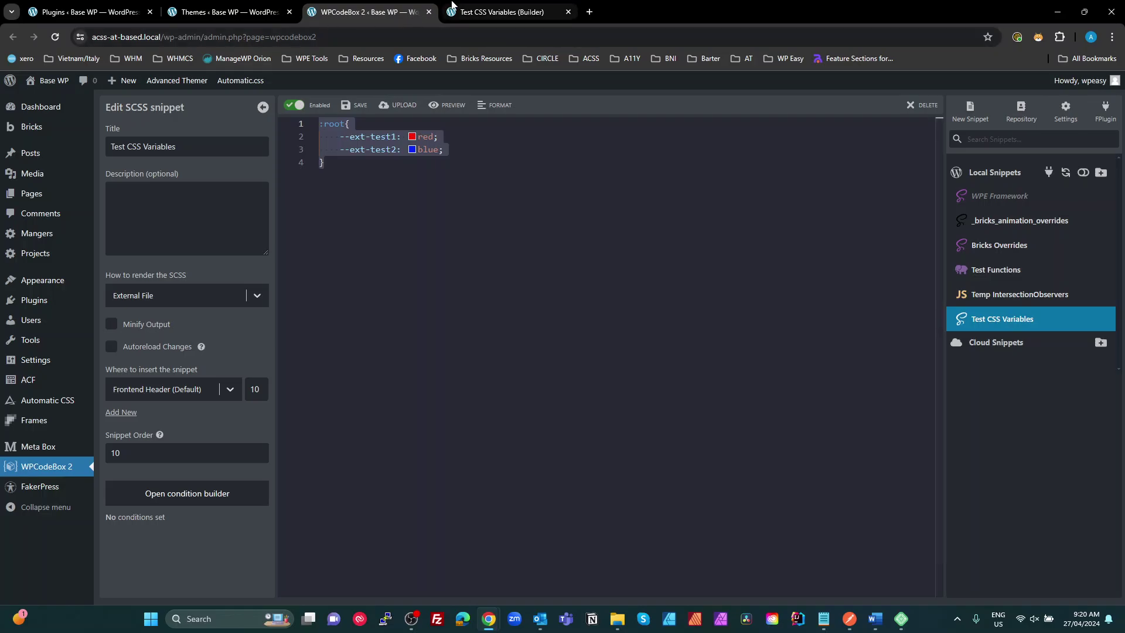
left_click(502, 12)
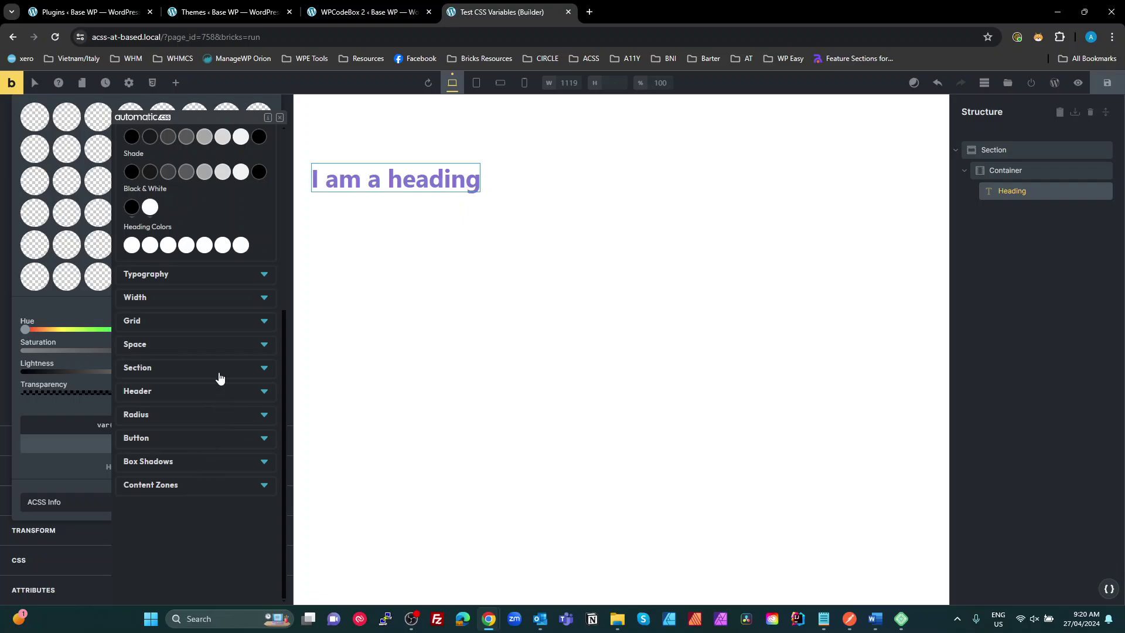
scroll(191, 342, "up", 1)
scroll(191, 341, "up", 5)
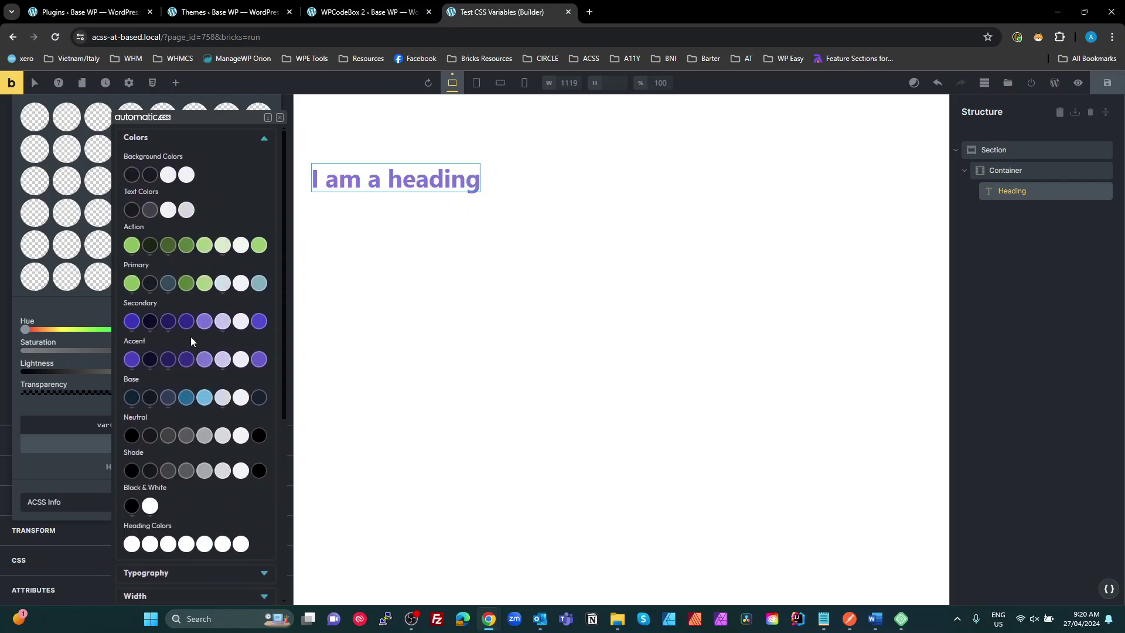
Try the Automatic.css S spacing variable, var(--space-s), as the heading's padding, with all four sides linked
left_click(264, 140)
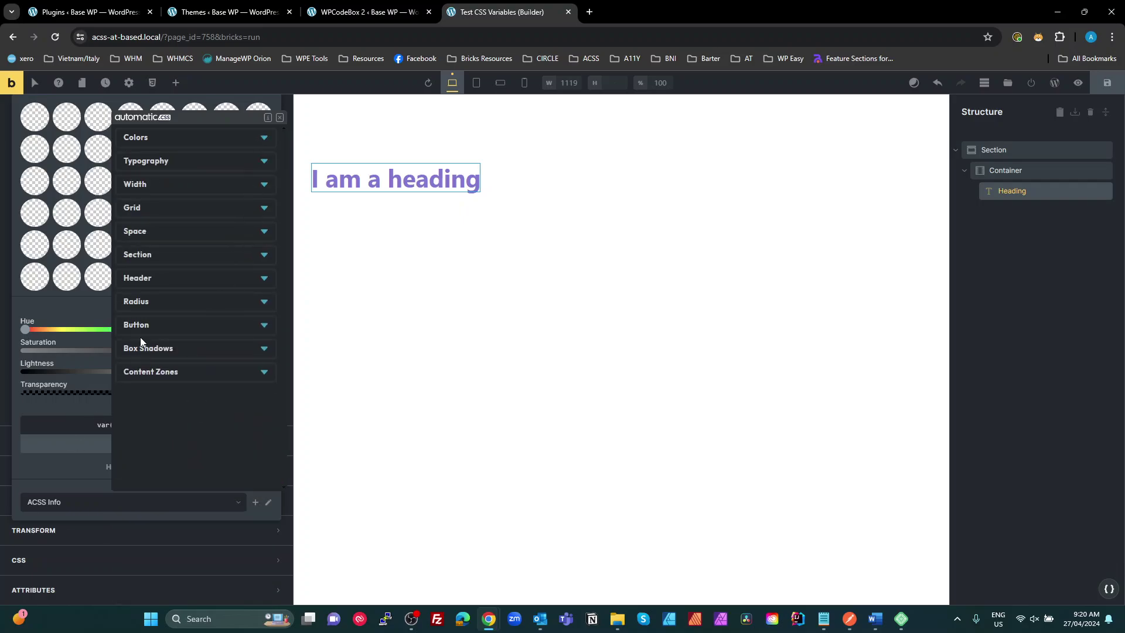
left_click(68, 445)
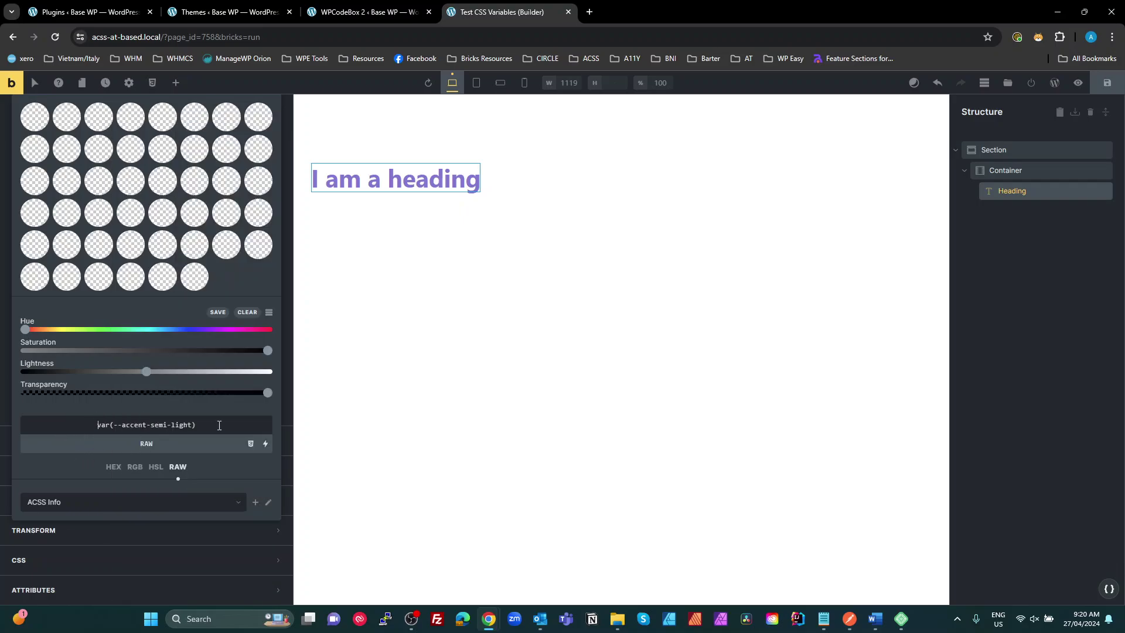
left_click(181, 531)
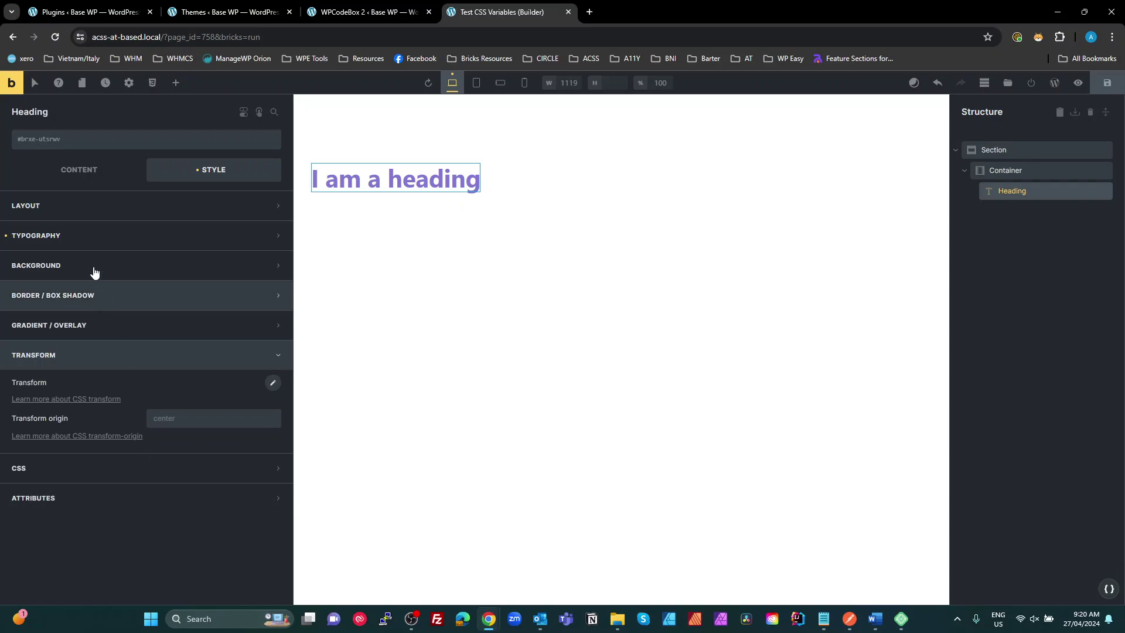
left_click(100, 207)
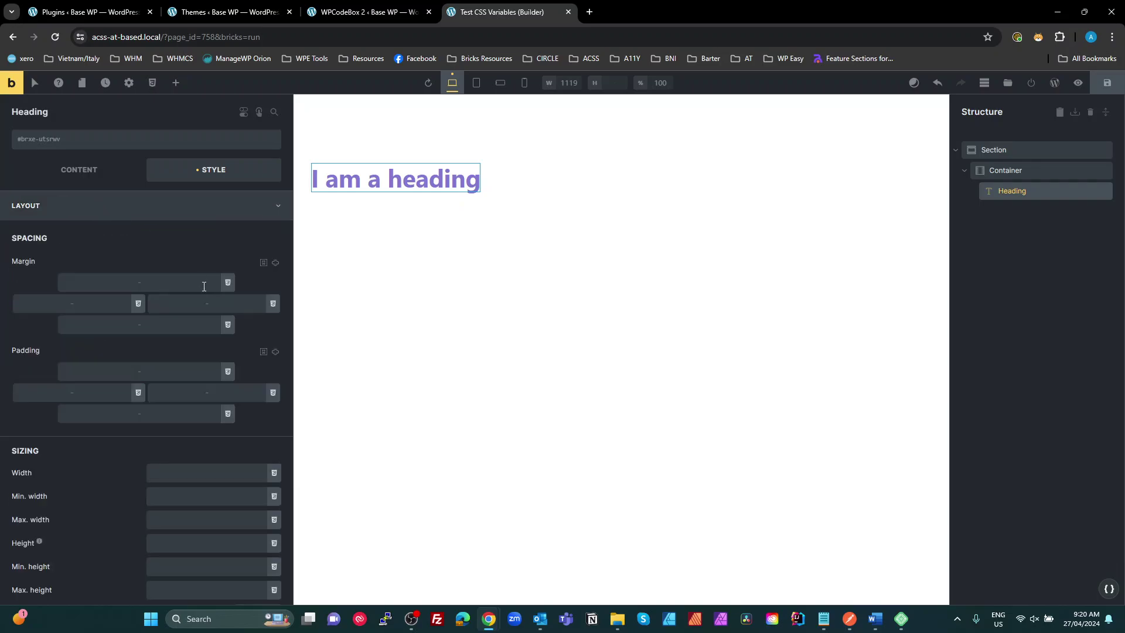
right_click(160, 375)
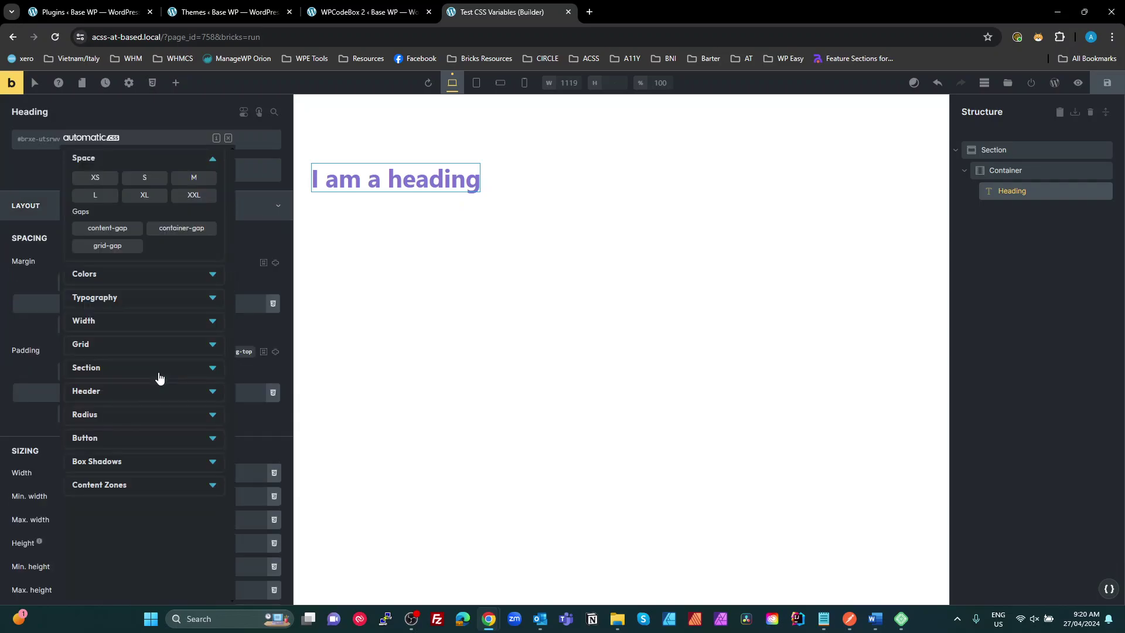
left_click(145, 177)
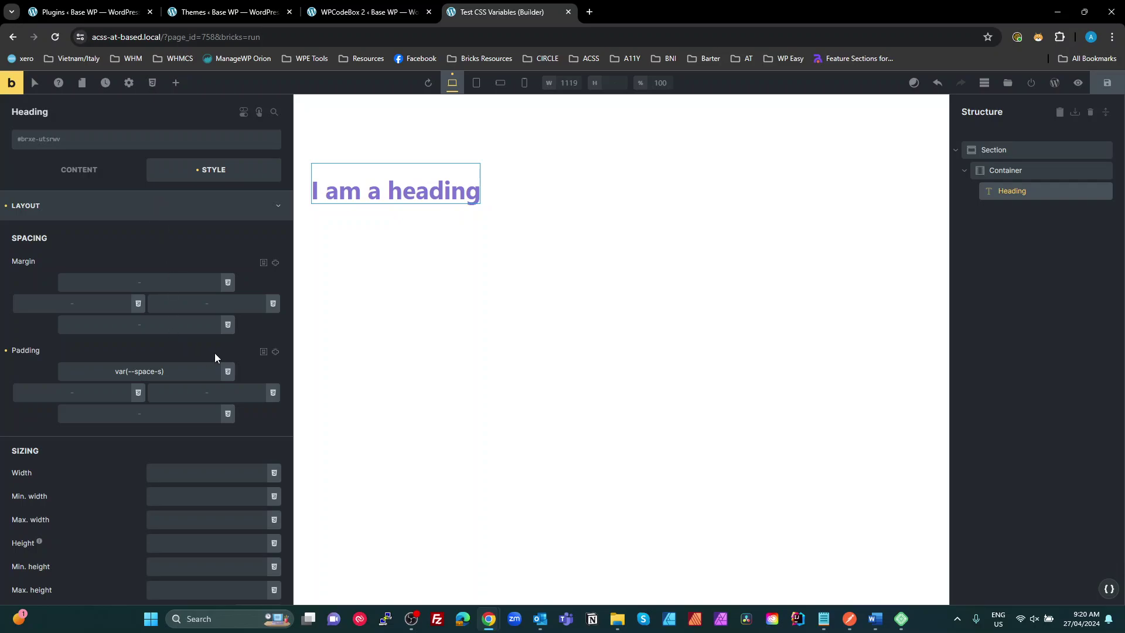
left_click(275, 351)
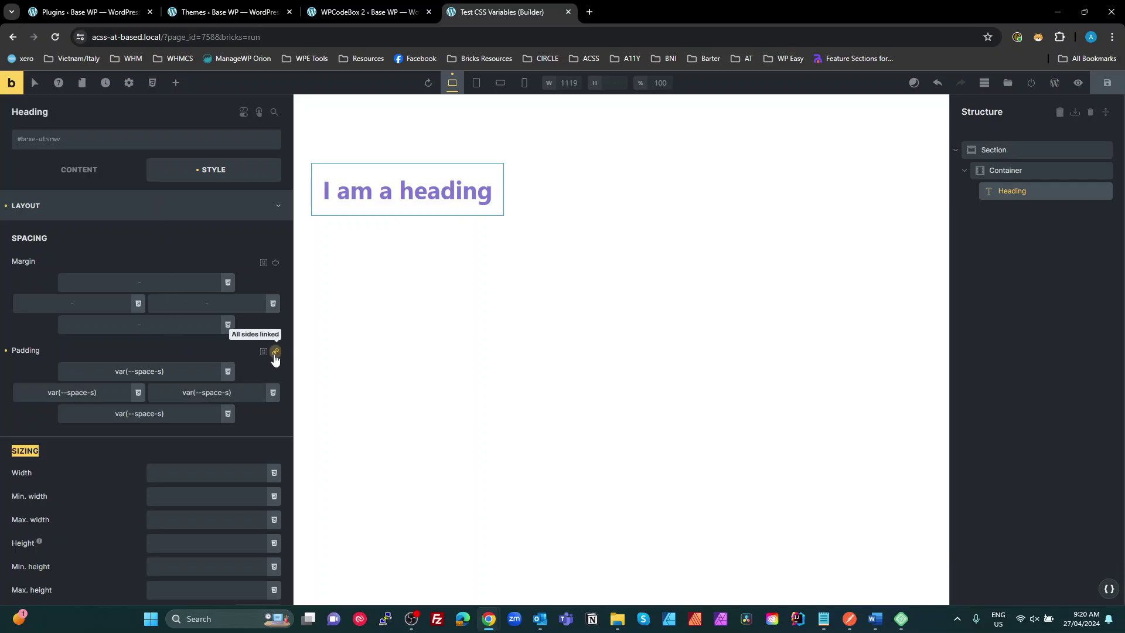
Clear the padding variable from all linked sides of the heading and collapse its layout settings
triple_click(175, 375)
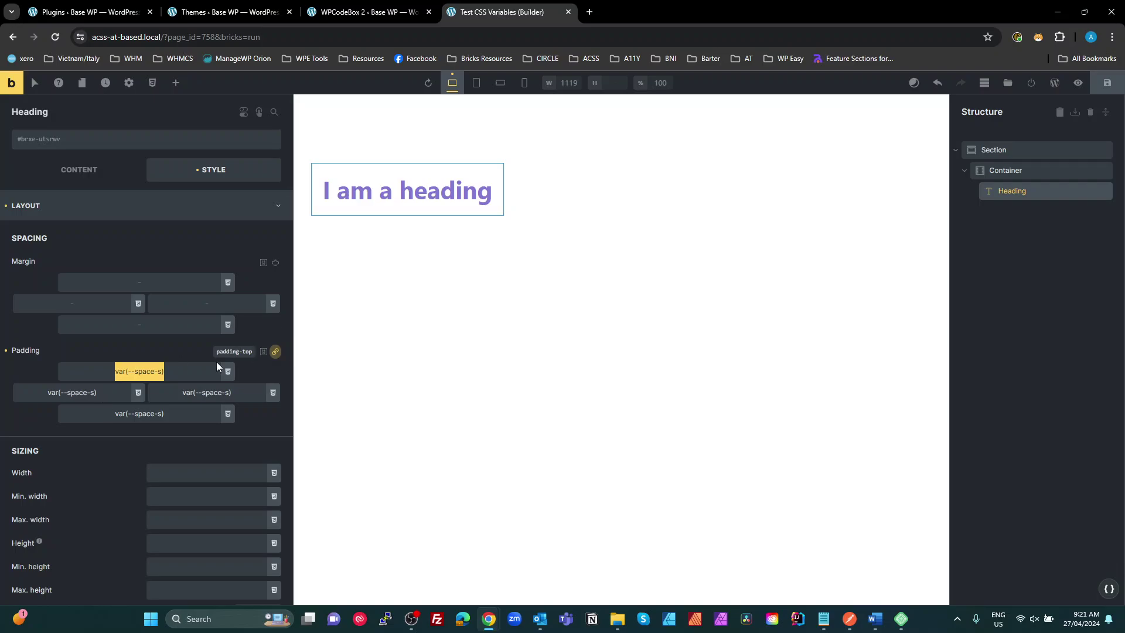
key("BackSpace")
left_click(155, 357)
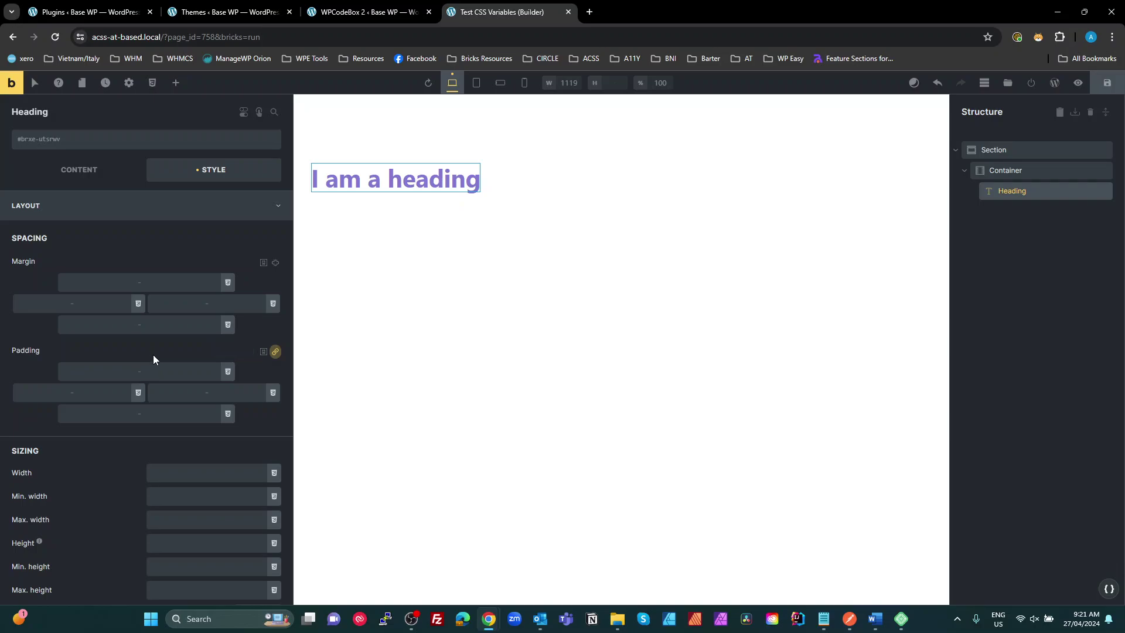
left_click(137, 205)
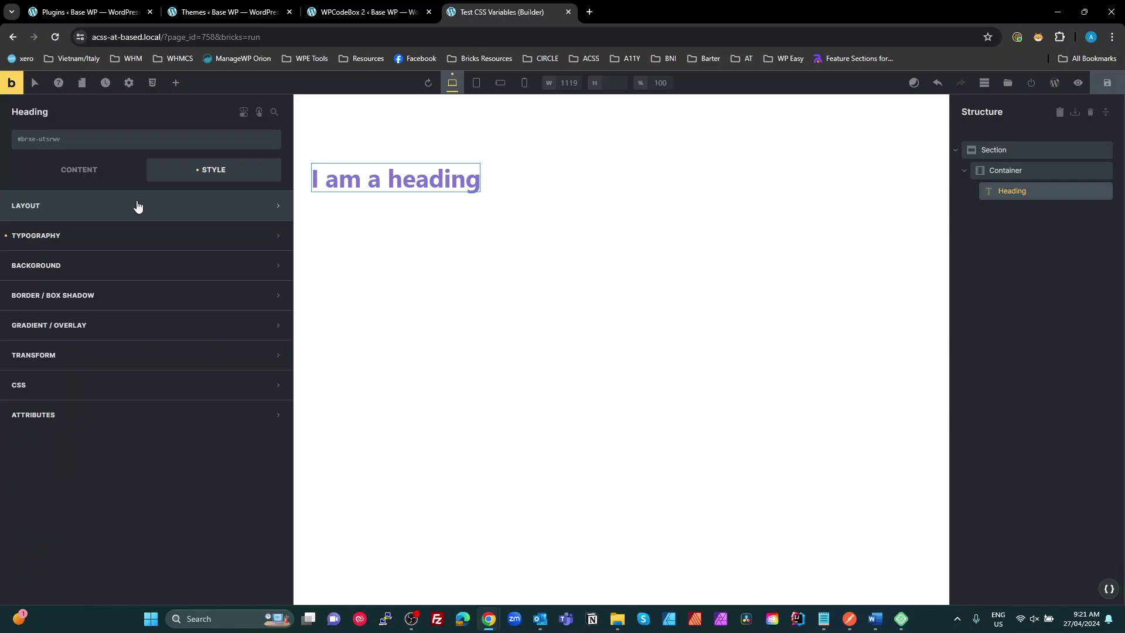
Examine the heading's CSS settings, including the Custom CSS editor and the class and ID fields
left_click(95, 384)
left_click(119, 560)
scroll(124, 547, "down", 1)
scroll(124, 548, "down", 3)
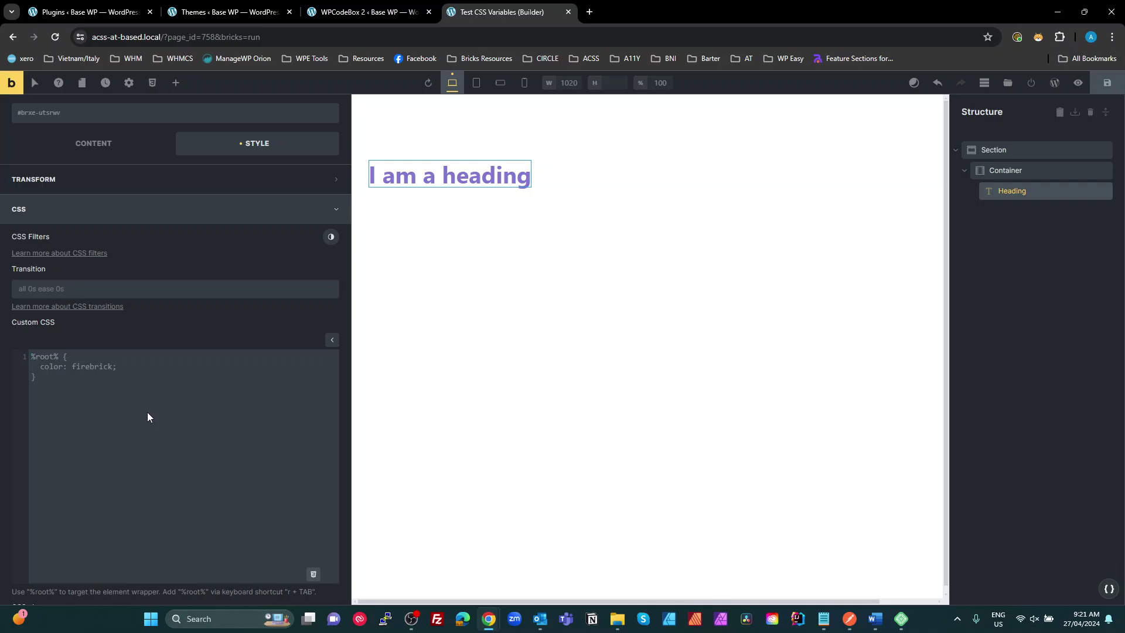
scroll(152, 437, "up", 3)
scroll(152, 434, "down", 5)
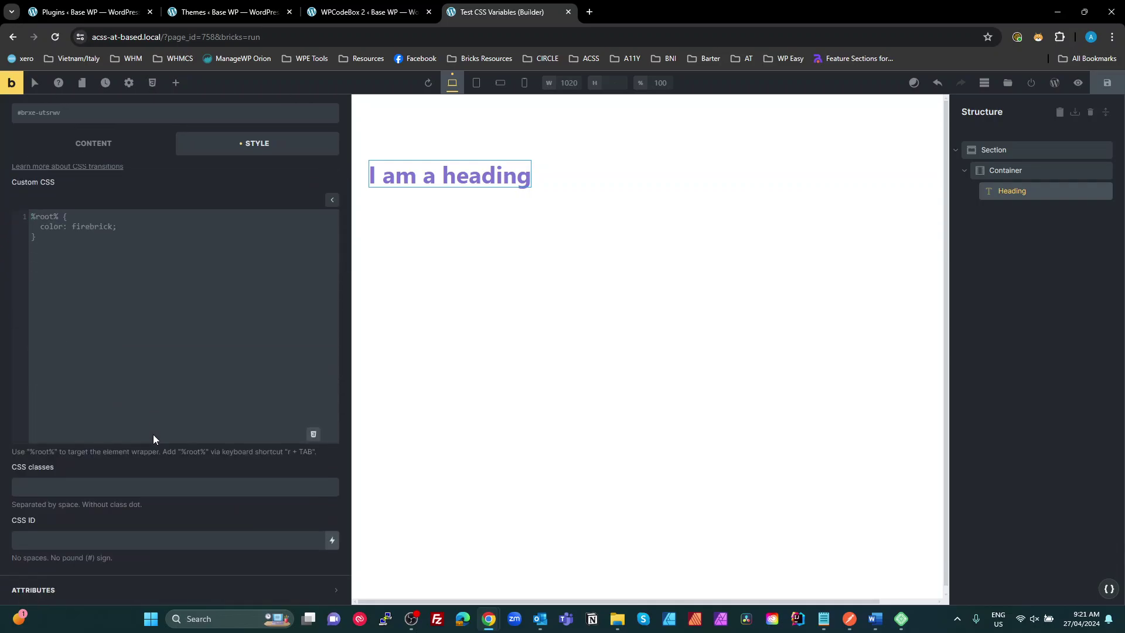
scroll(153, 434, "up", 4)
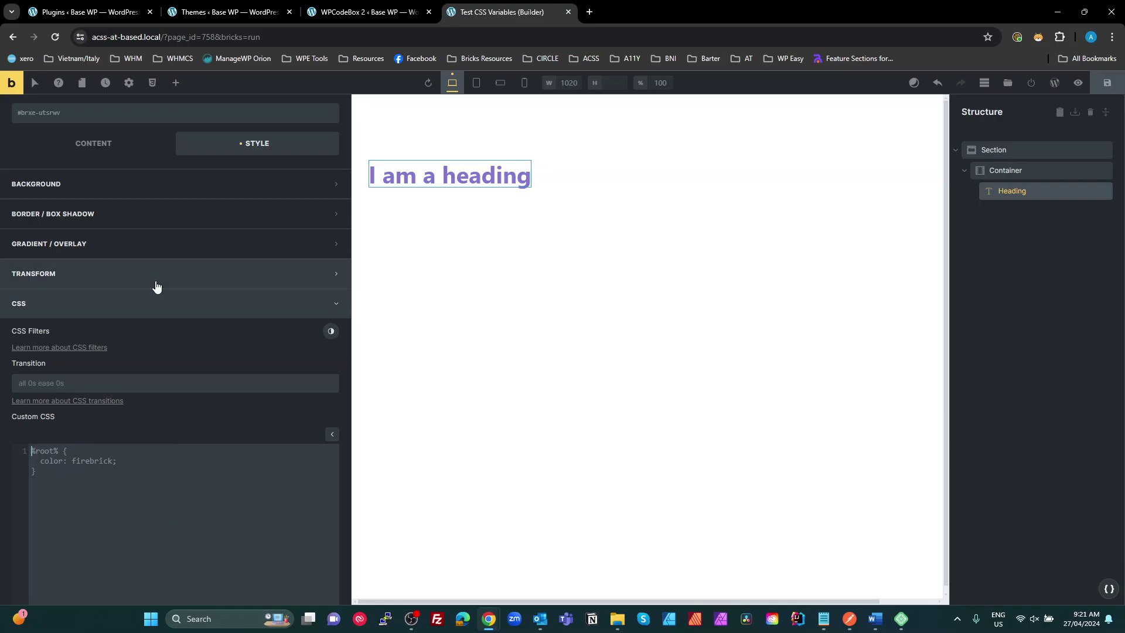
Activate the Advanced Themer for Bricks plugin in WordPress and open its theme settings
left_click(117, 12)
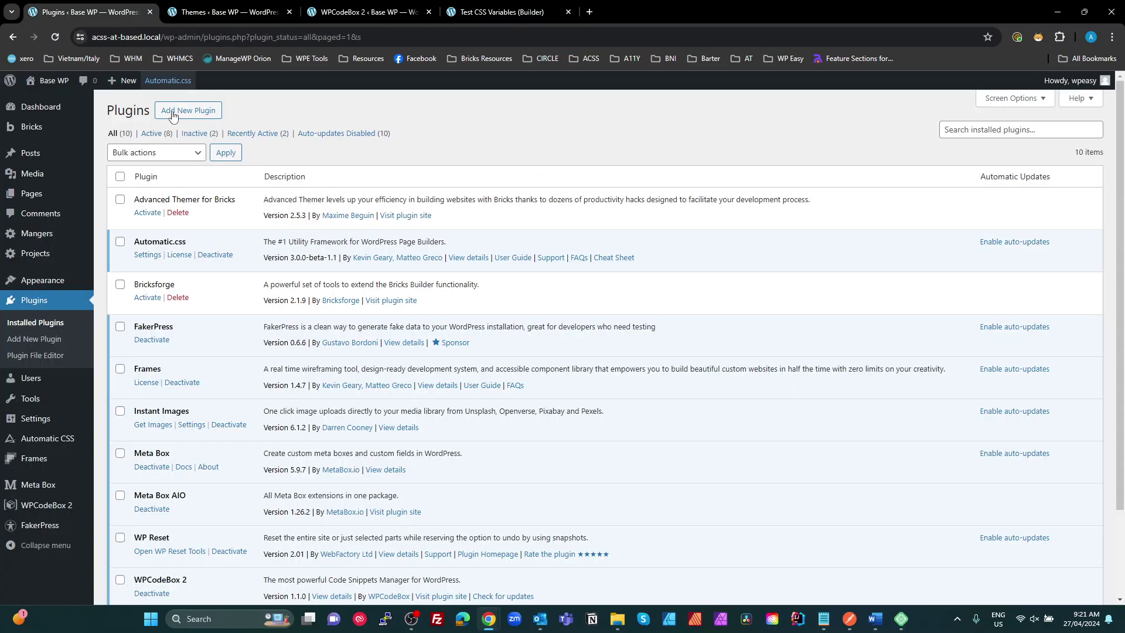
left_click(146, 213)
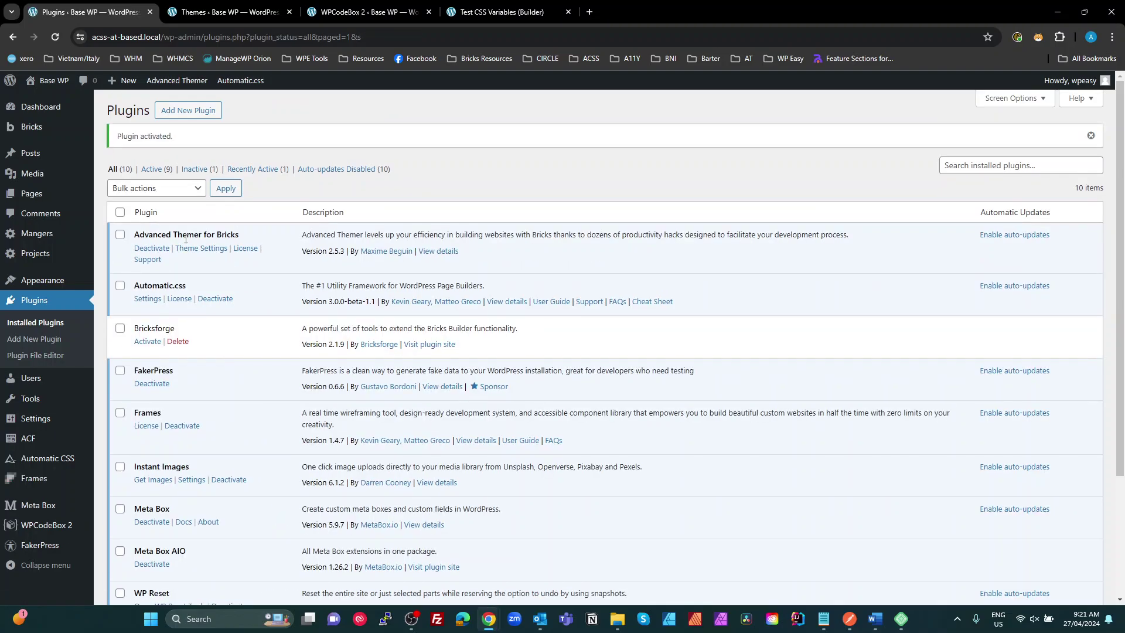
mouse_move(163, 85)
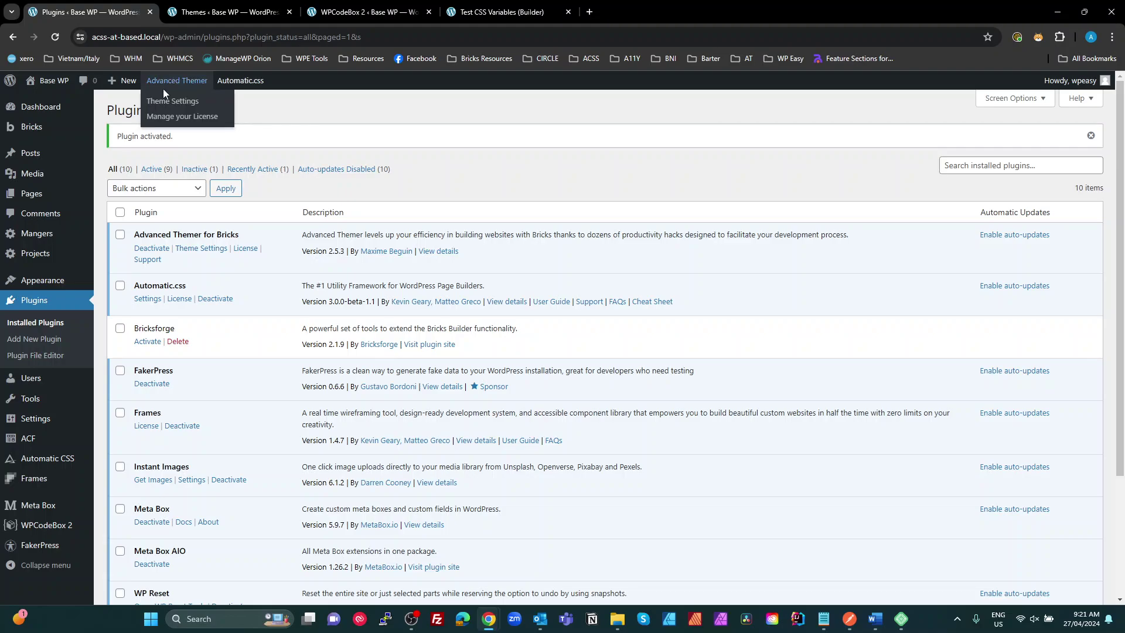
left_click(167, 107)
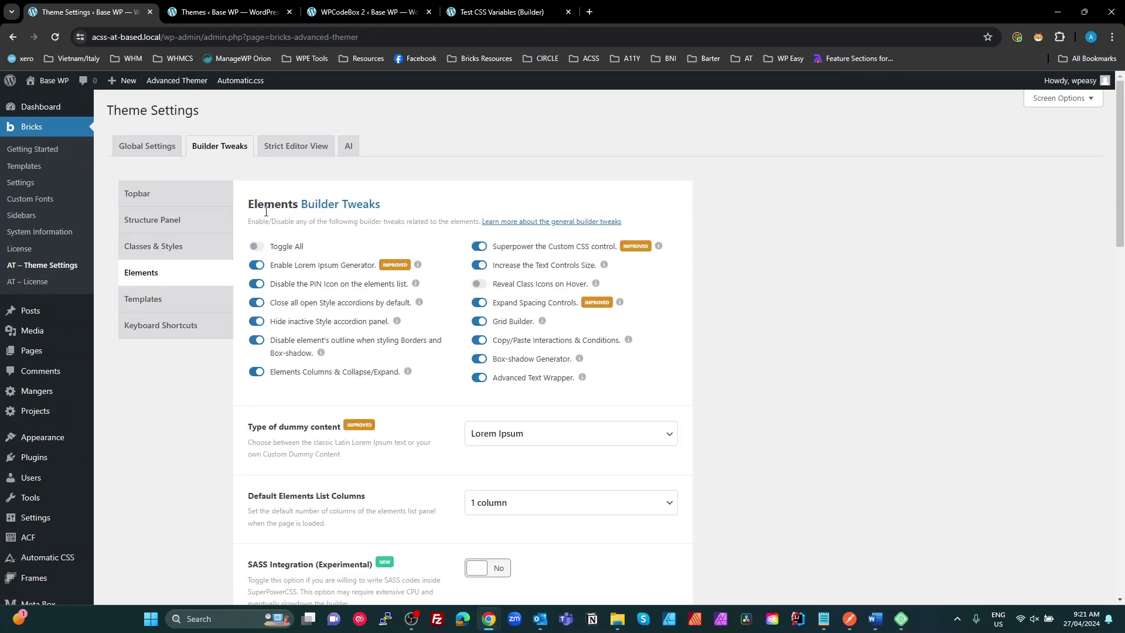
Enable the Global & Theme CSS Variables function in Advanced Themer's global settings
left_click(147, 148)
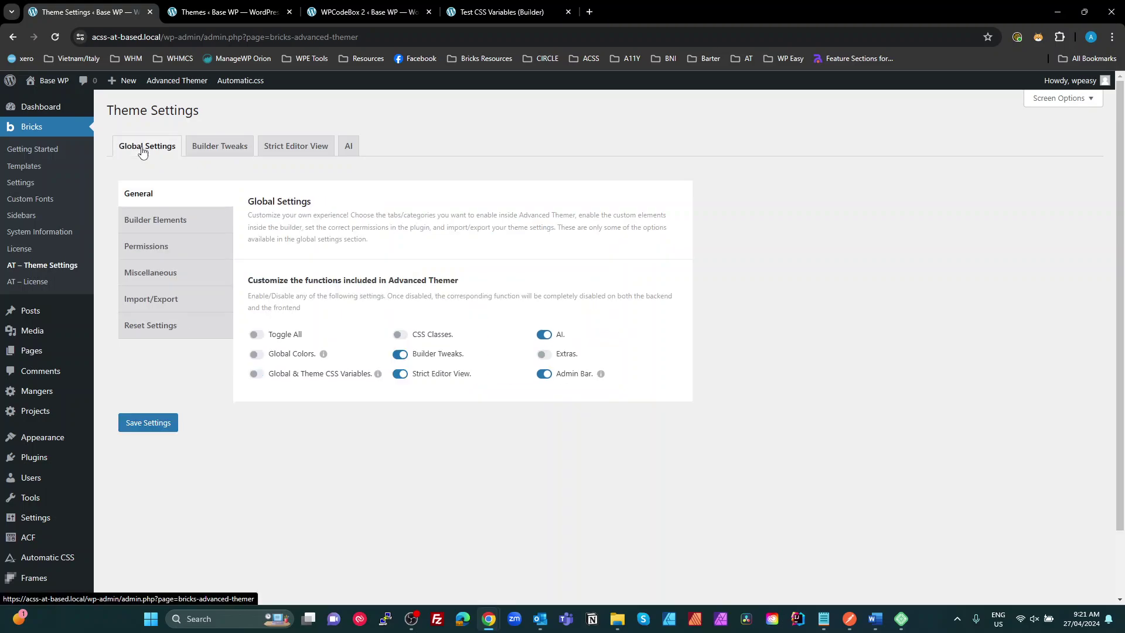
left_click(258, 375)
mouse_move(355, 372)
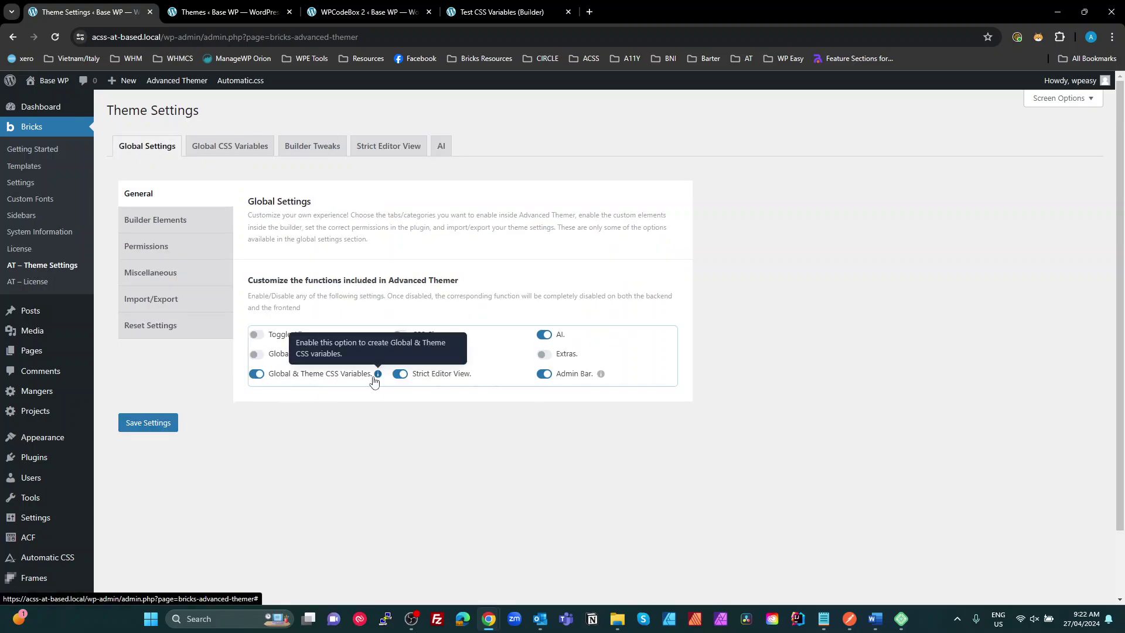
Examine Advanced Themer's global CSS variable categories, from typography, spacing and border-radius to custom variables
left_click(259, 145)
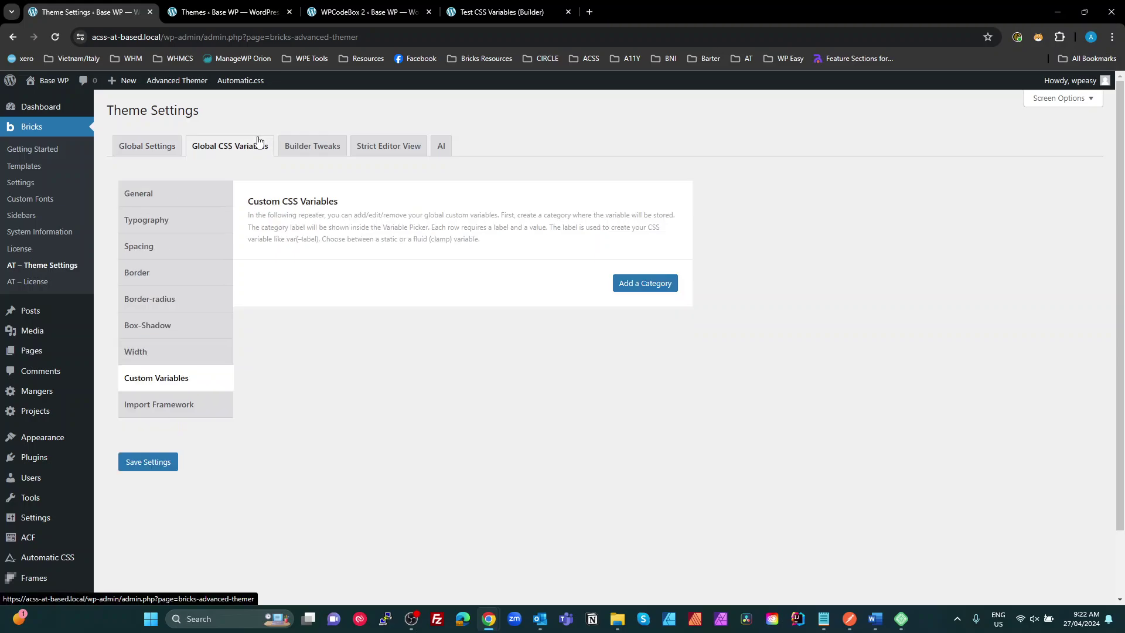
left_click(186, 220)
left_click(167, 247)
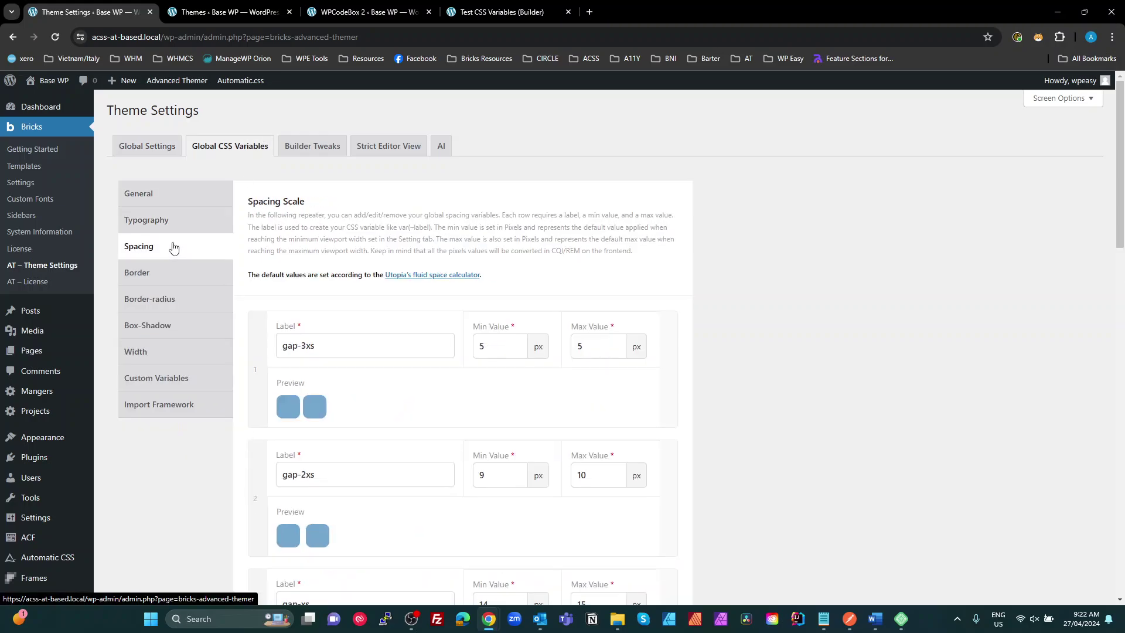
left_click(158, 273)
left_click(155, 302)
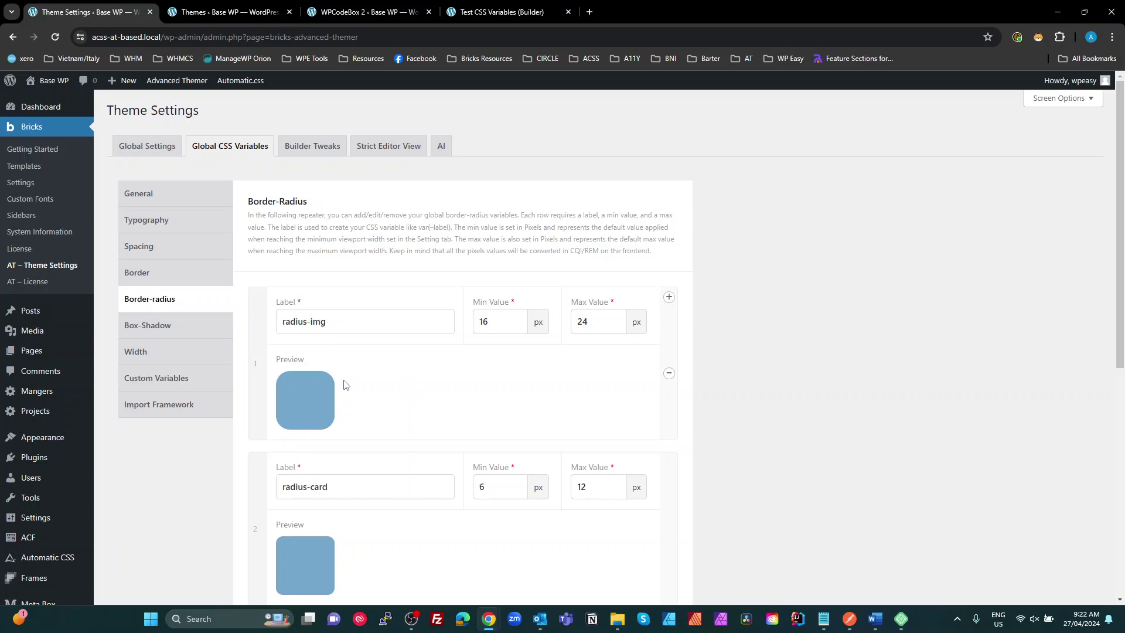
scroll(375, 381, "down", 6)
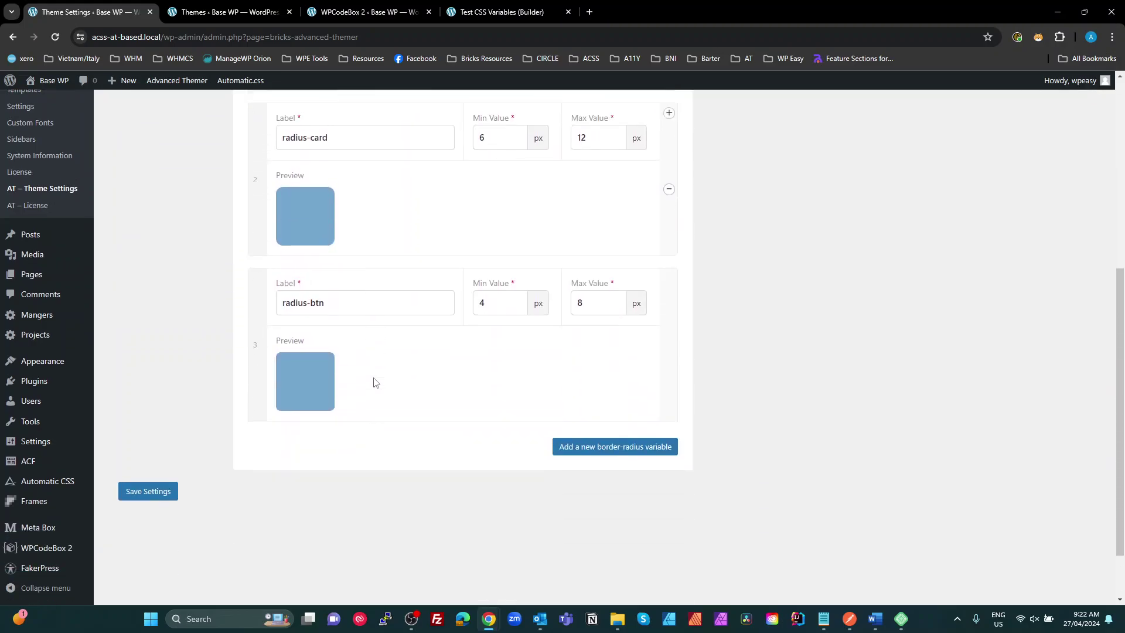
scroll(375, 381, "up", 4)
left_click(166, 268)
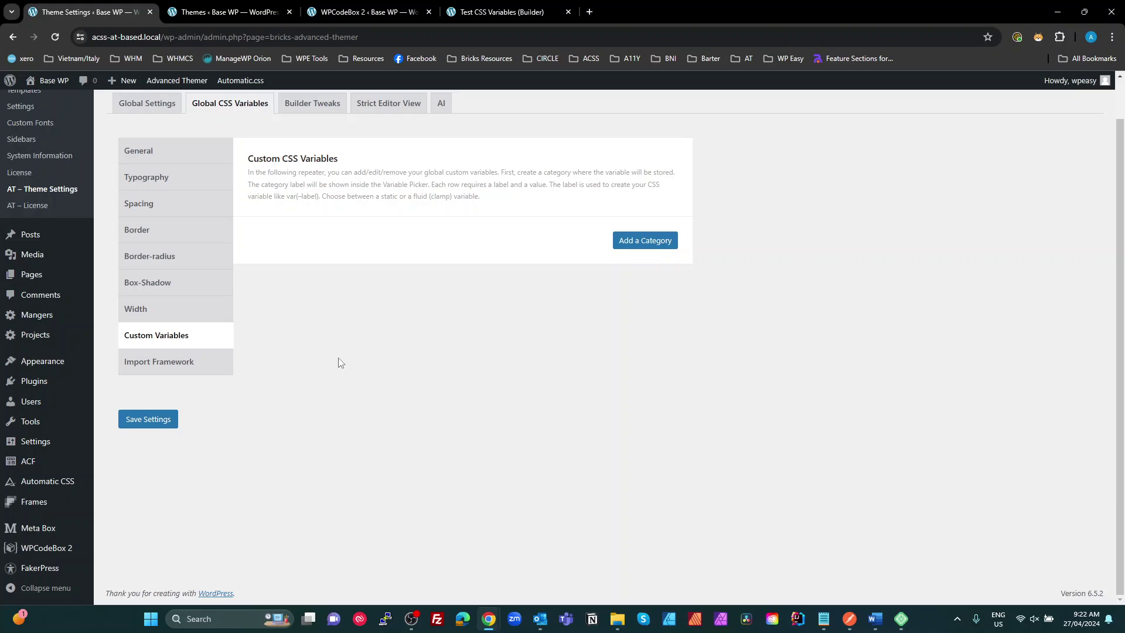
scroll(355, 369, "up", 2)
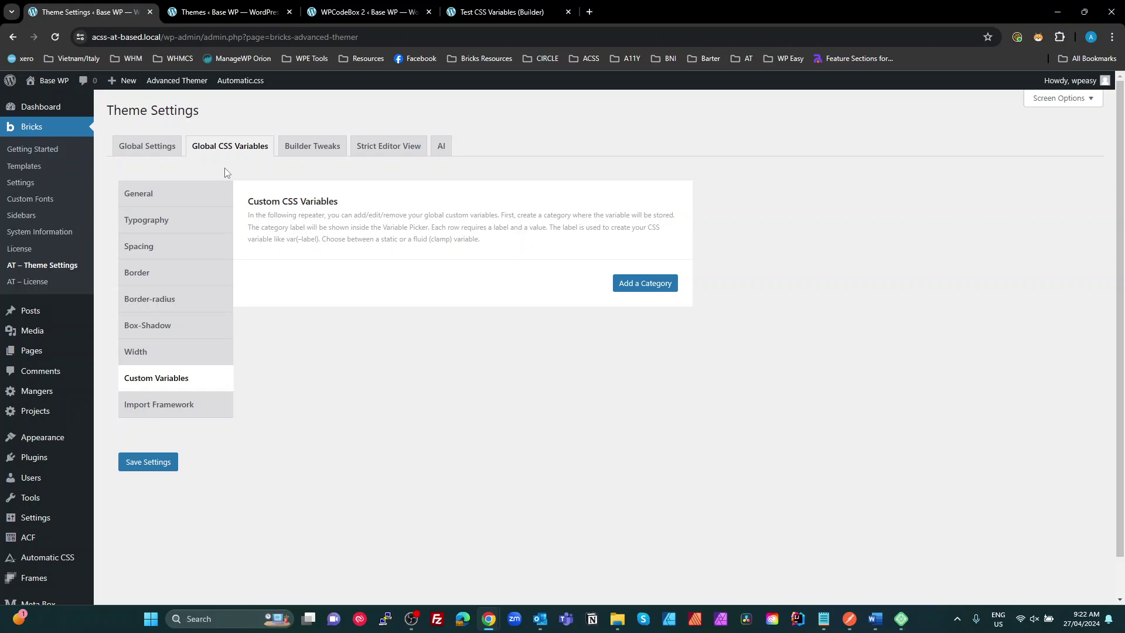
Turn the Global & Theme CSS Variables function back off in the global settings
left_click(141, 149)
left_click(305, 374)
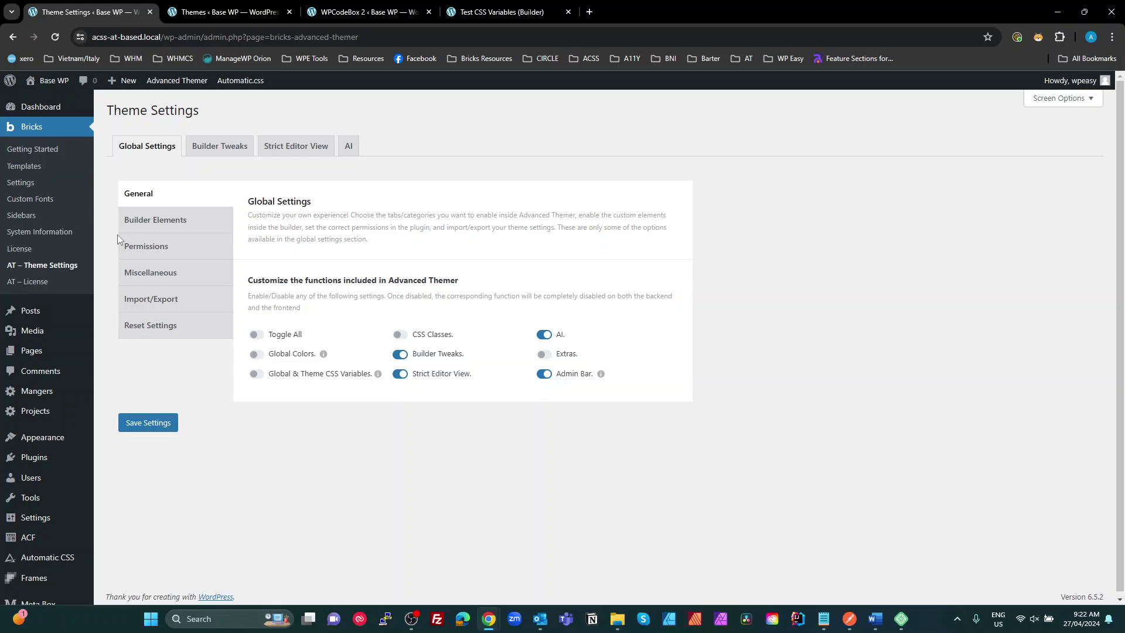
Check the builder tweaks for the Superpower the Custom CSS control and Suggestions Dropdown for CSS Variables options
left_click(220, 150)
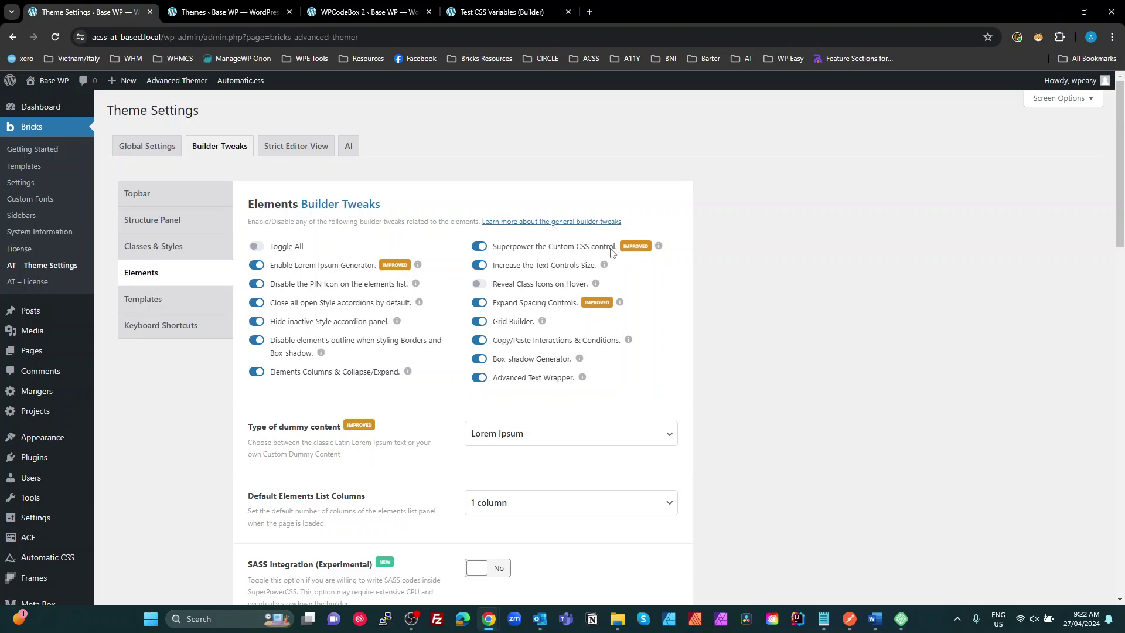
left_click_drag(613, 247, 492, 247)
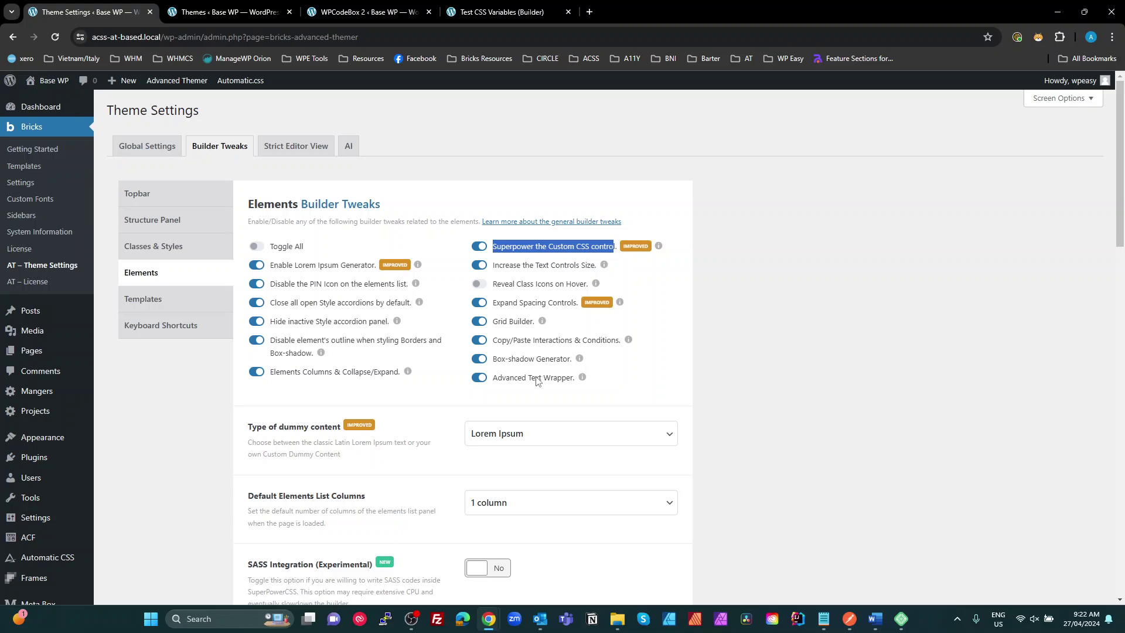
left_click(161, 252)
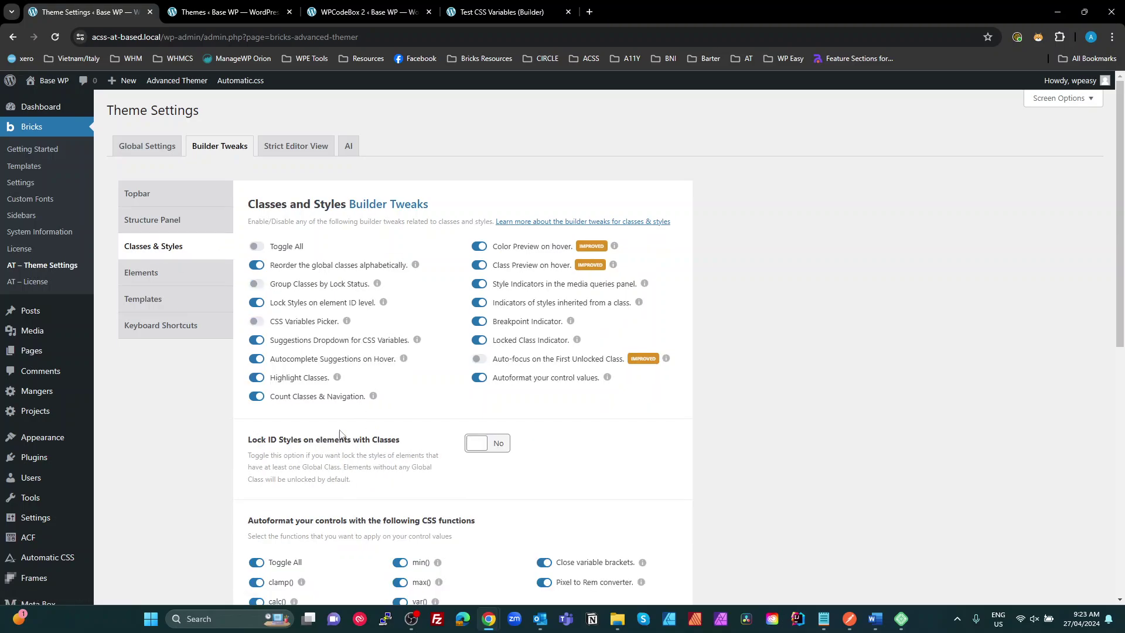
left_click(416, 340)
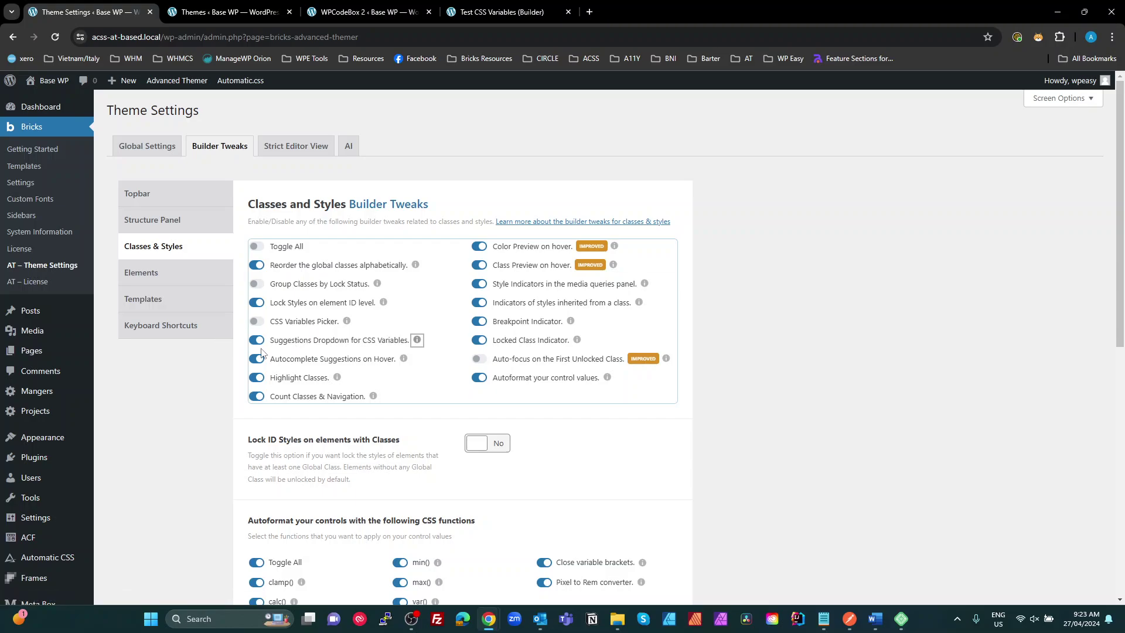
left_click_drag(265, 344, 414, 350)
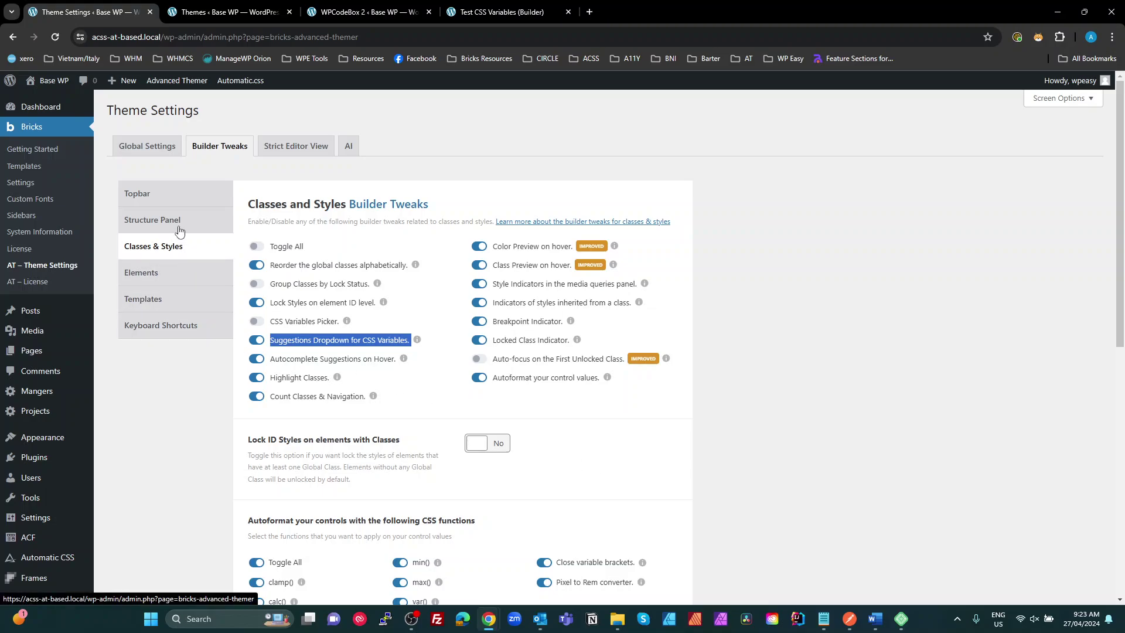
Save the Advanced Themer settings and reload the Test CSS Variables page in the Bricks builder, discarding unsaved changes
scroll(293, 375, "down", 4)
scroll(217, 577, "down", 5)
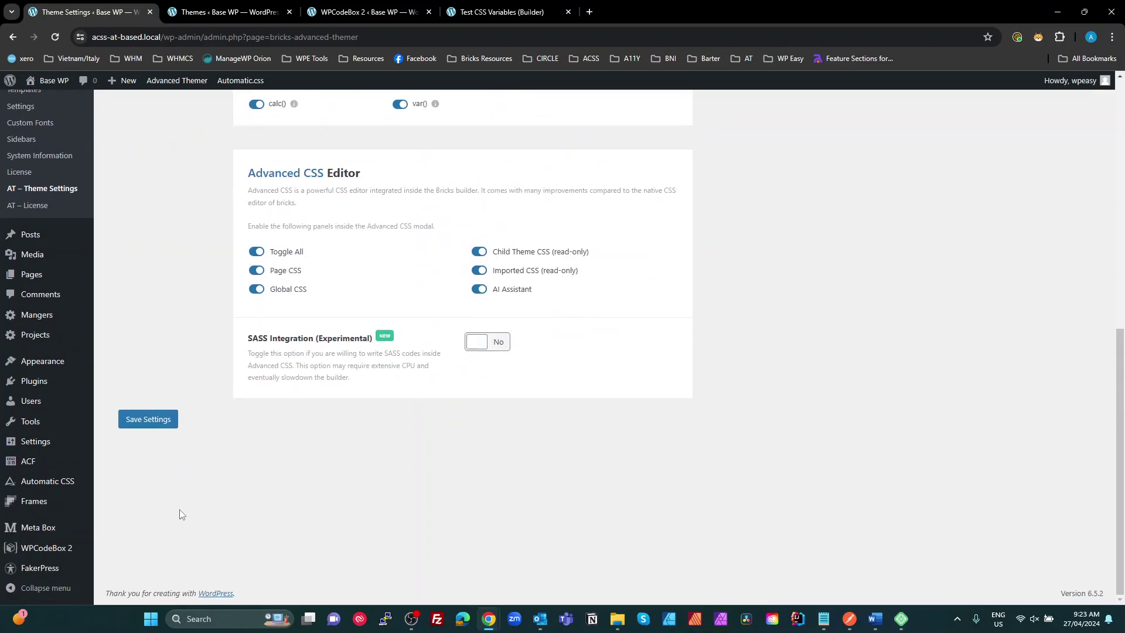
left_click(150, 420)
left_click(486, 8)
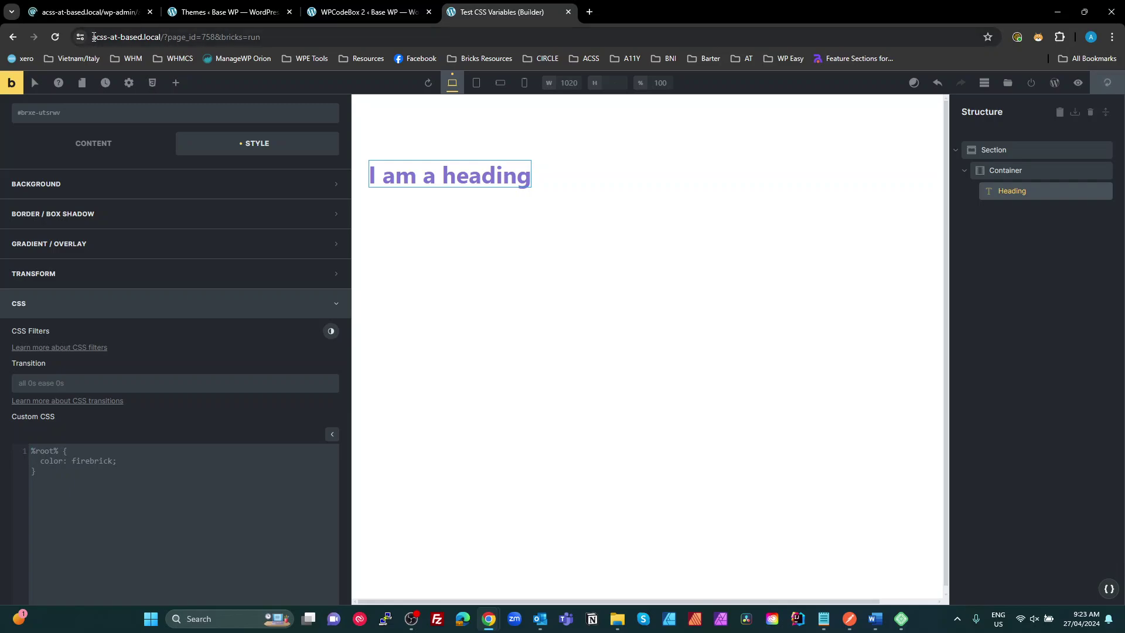
left_click(55, 39)
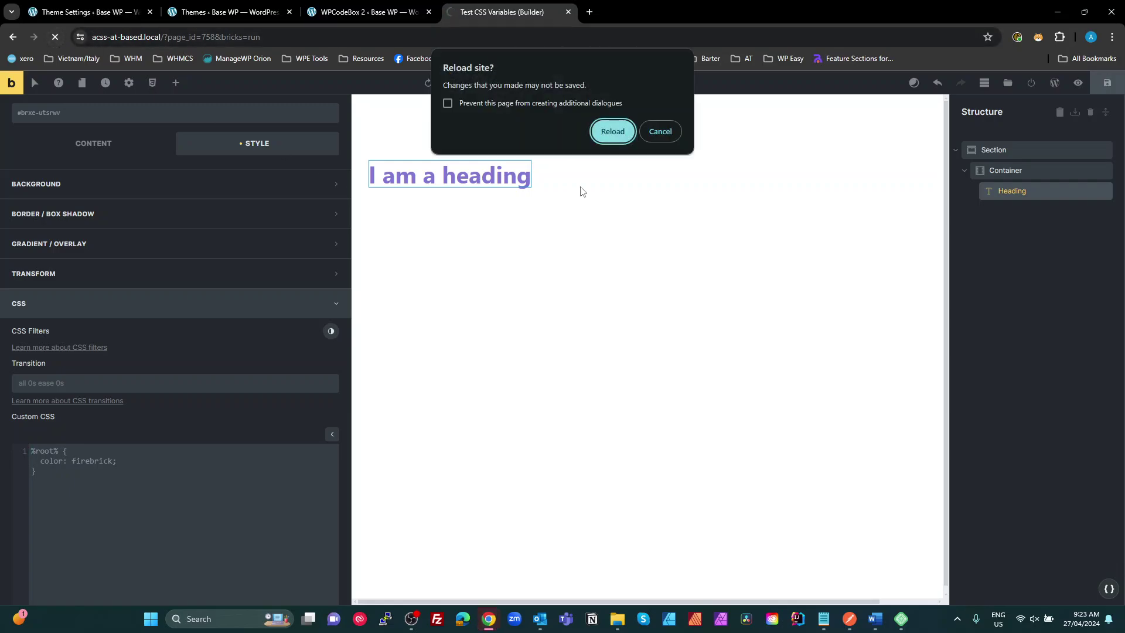
left_click(613, 129)
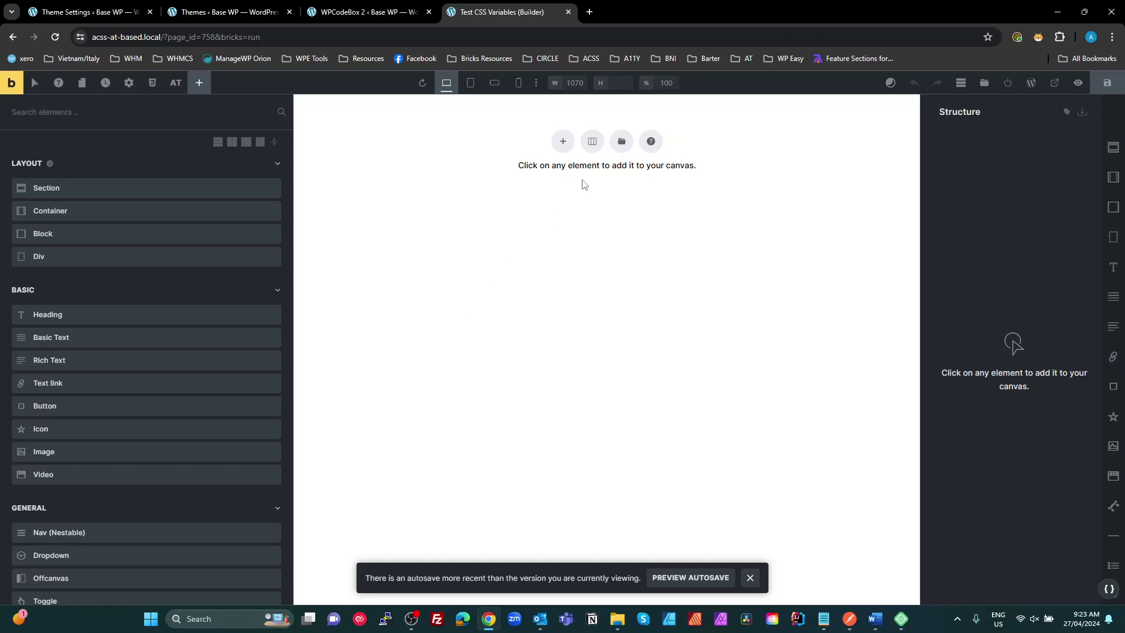
Add a section with a container to the empty page, place a Heading element inside it and set its HTML tag to h1
left_click(561, 144)
left_click(410, 173)
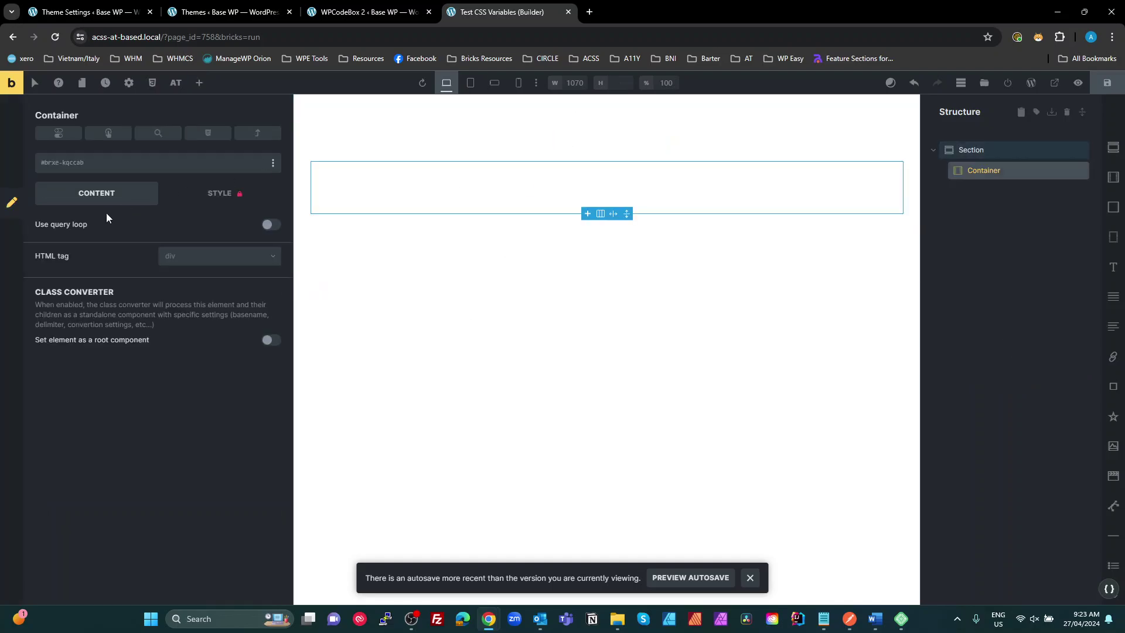
left_click(199, 82)
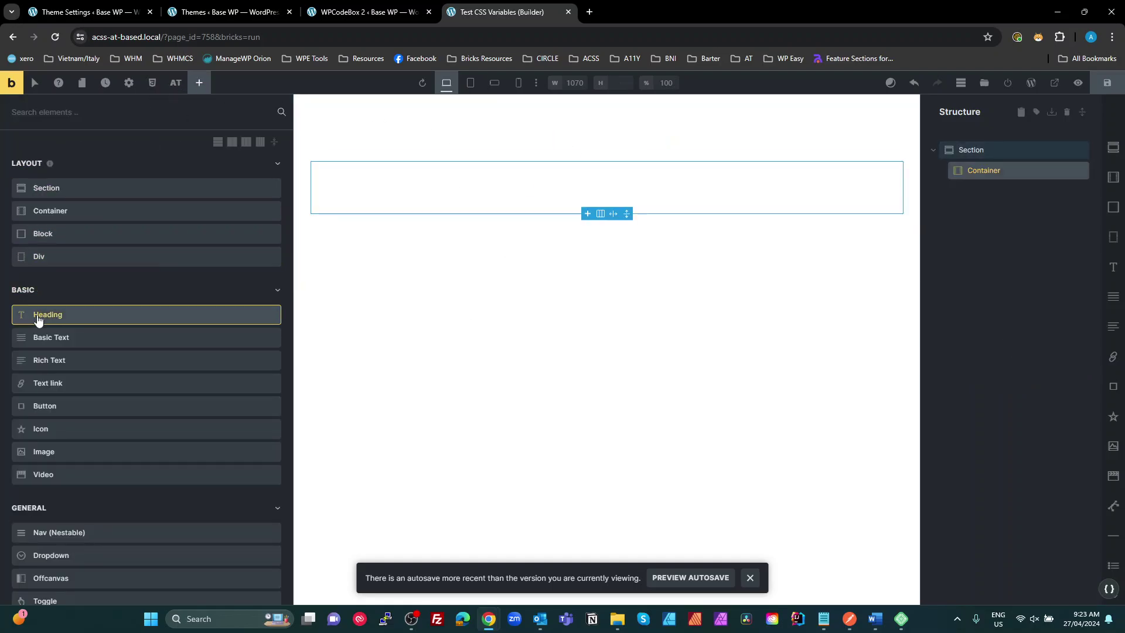
left_click_drag(65, 316, 369, 180)
left_click(221, 253)
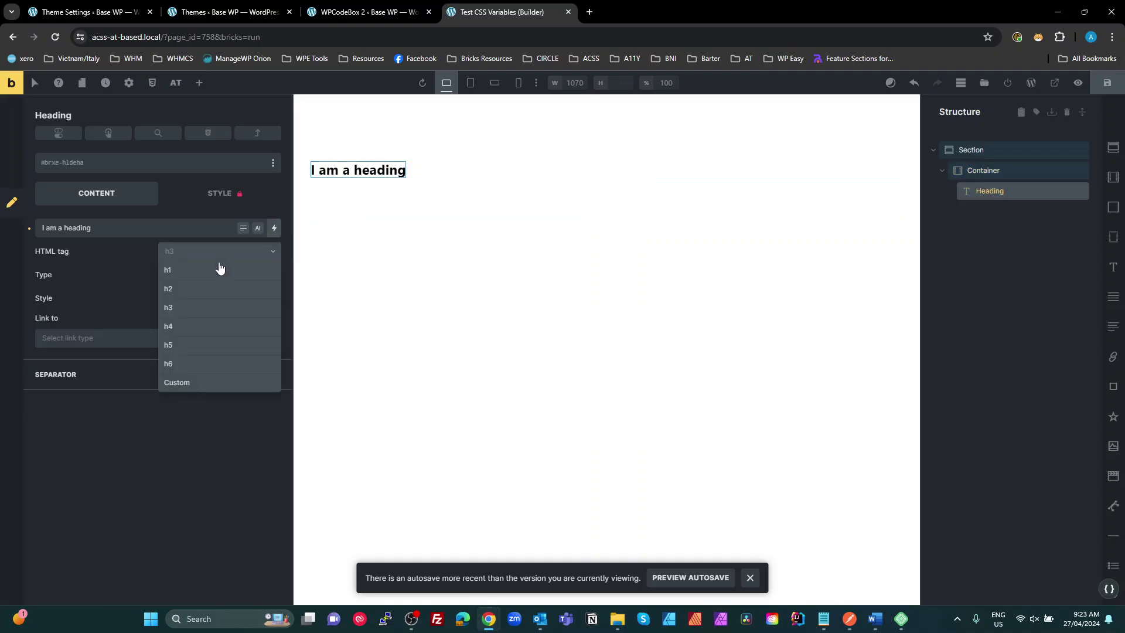
left_click(203, 273)
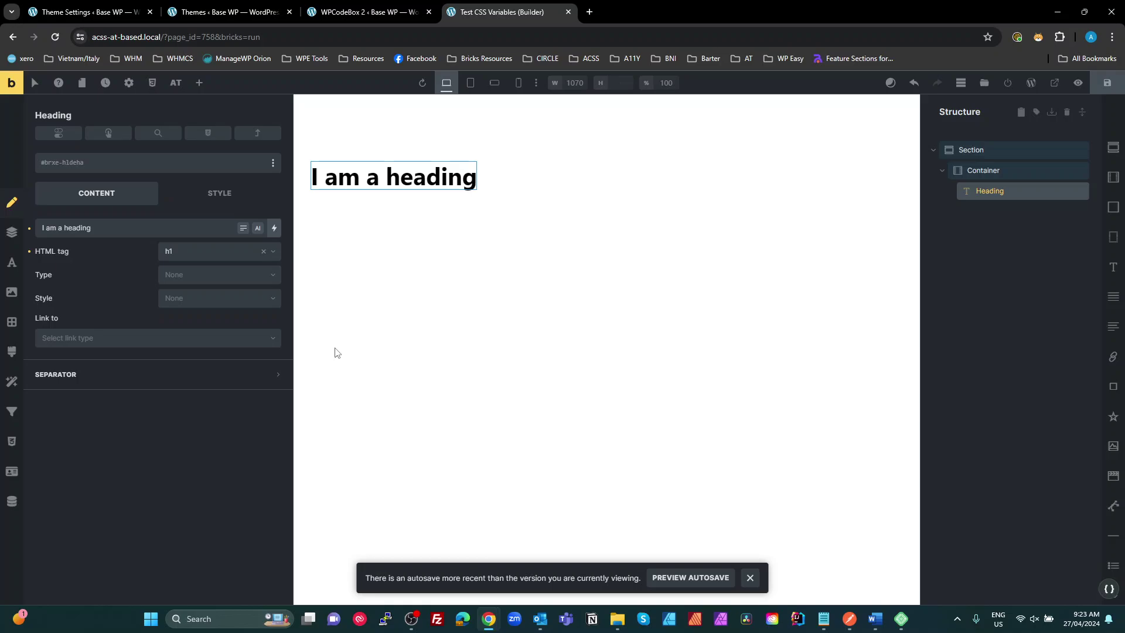
Set the heading's typography color to the raw value var(--primary), picked from the variable suggestions
left_click(8, 265)
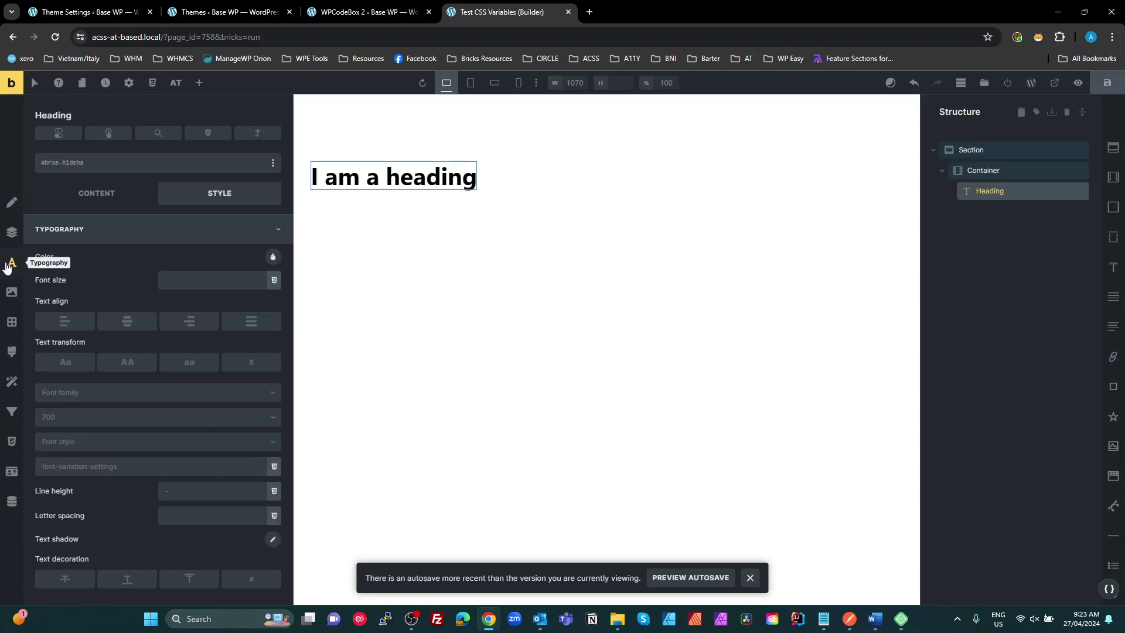
left_click(272, 259)
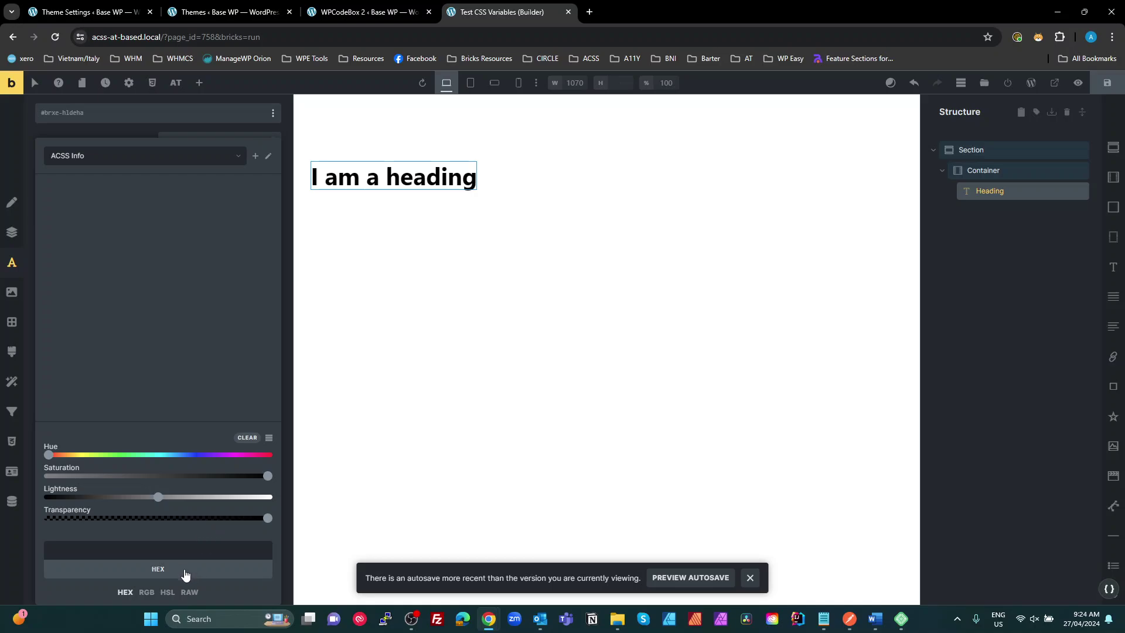
left_click(190, 592)
left_click(189, 550)
type("primary")
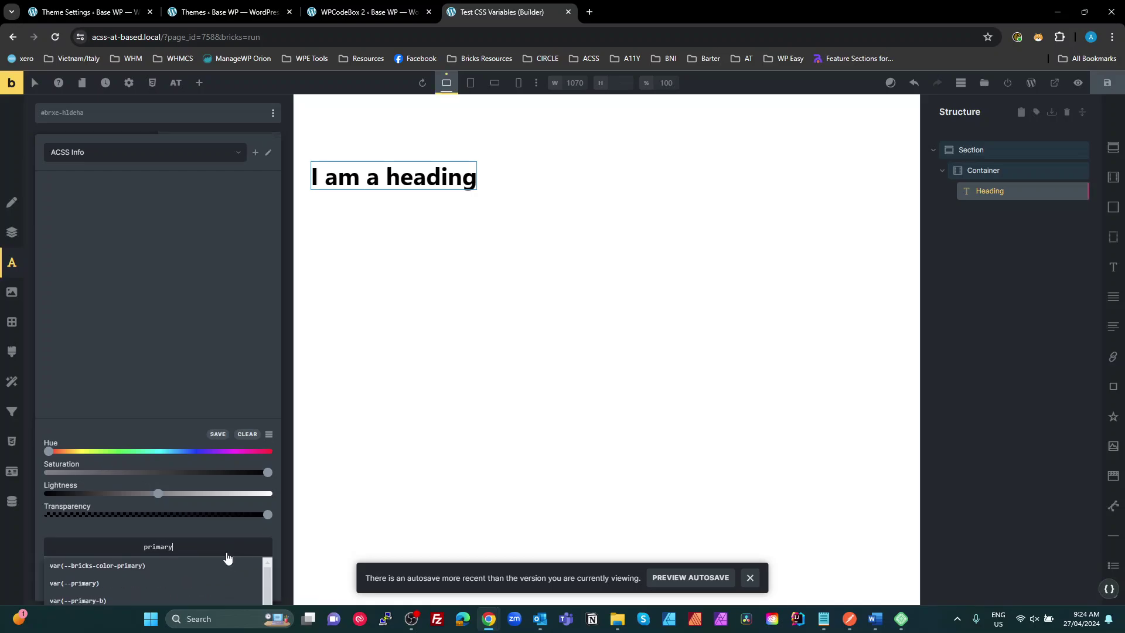
scroll(234, 557, "down", 2)
left_click(114, 472)
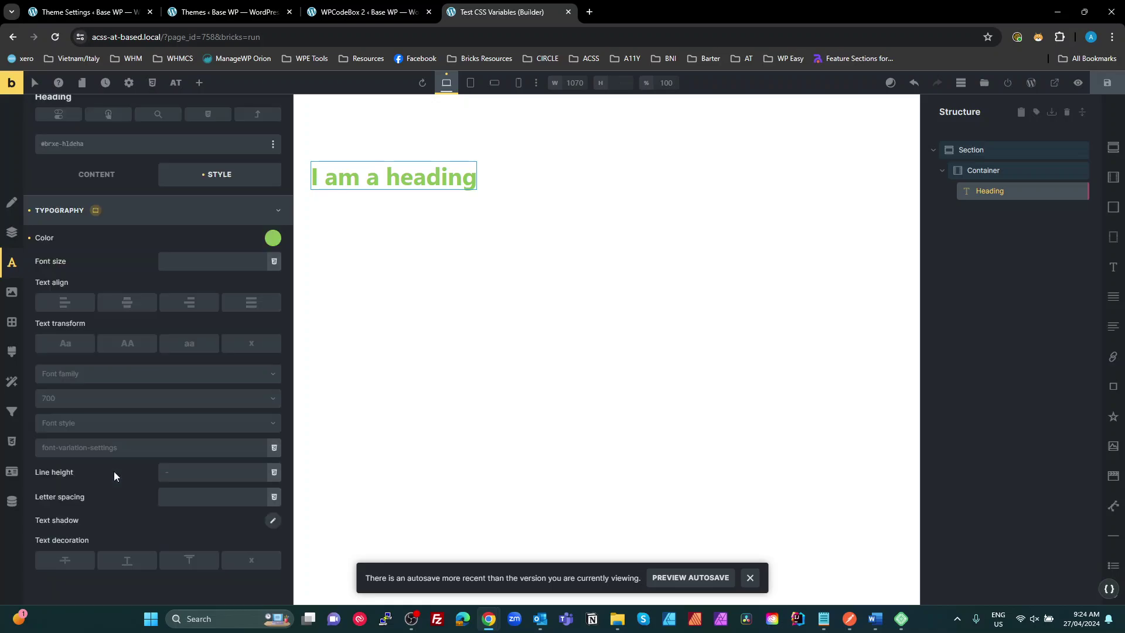
Replace the heading's raw text color value with var(--accent) from the variable suggestions
left_click(273, 237)
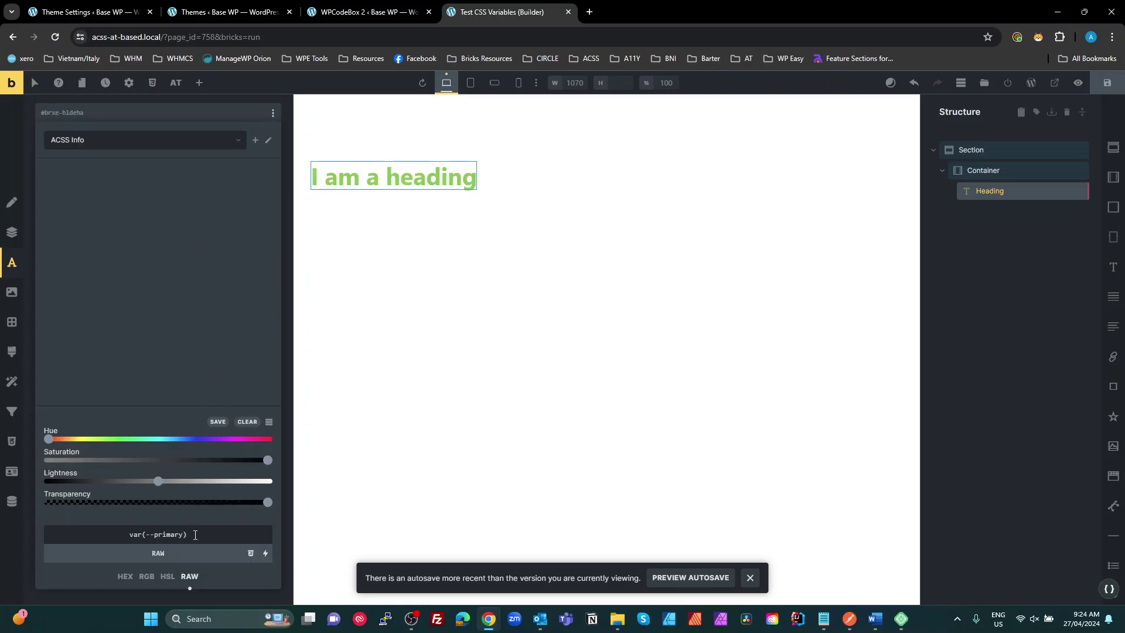
left_click_drag(195, 533, 71, 540)
type("accen")
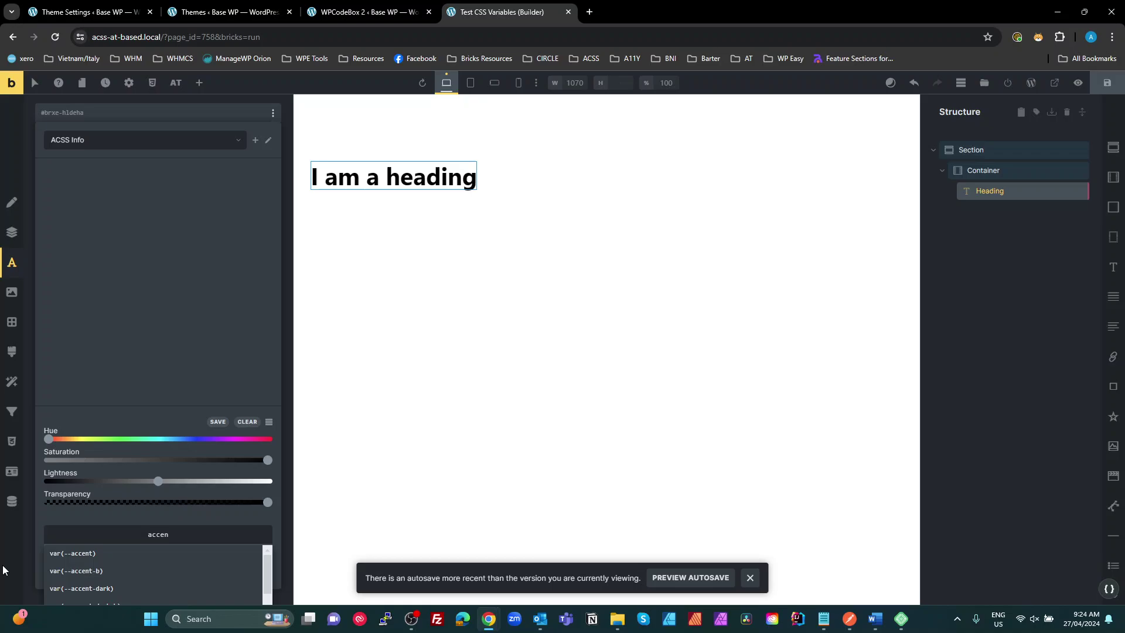
left_click(111, 553)
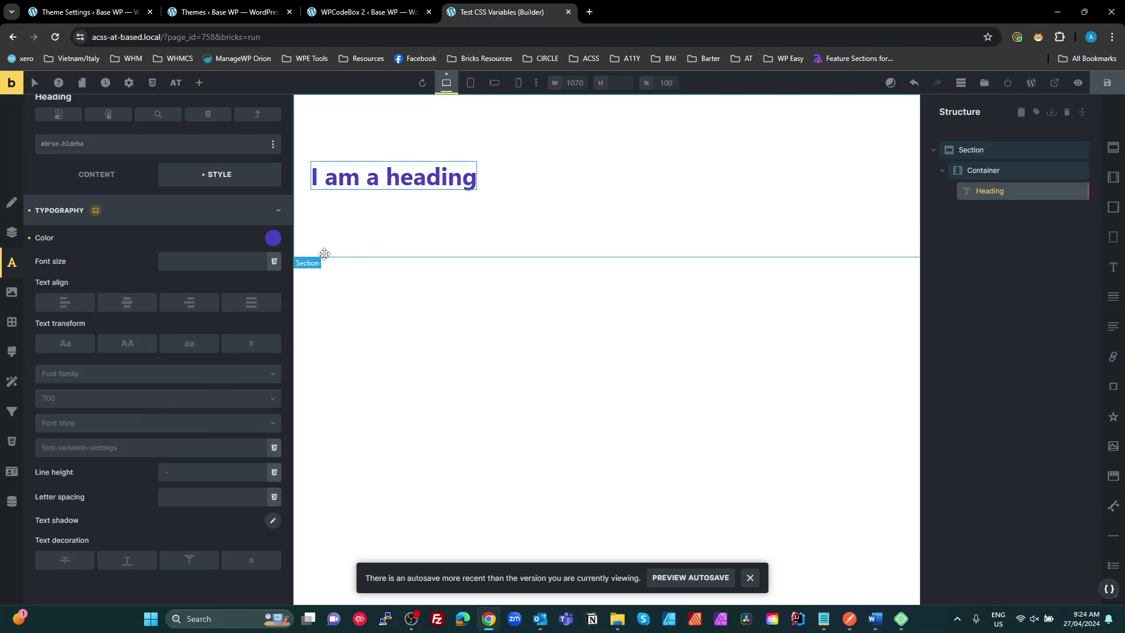
Review the external variables in the WPCodeBox snippet and set the heading's raw text color to var(--ext-test1) in the Bricks builder
left_click(273, 237)
left_click(199, 530)
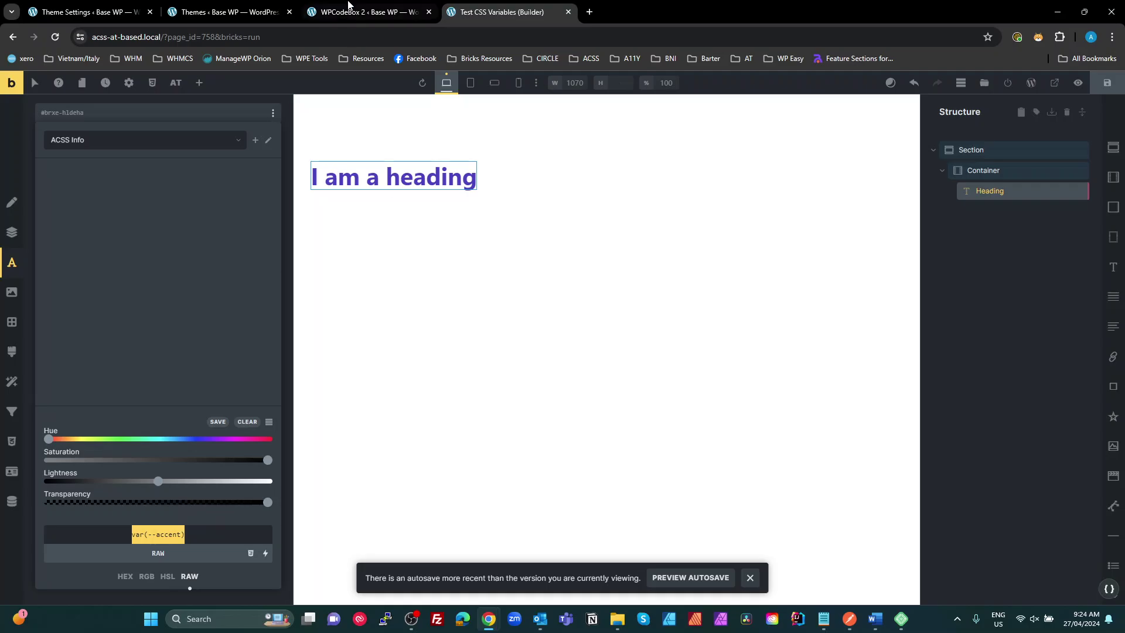
left_click(368, 11)
key("ctrl+a")
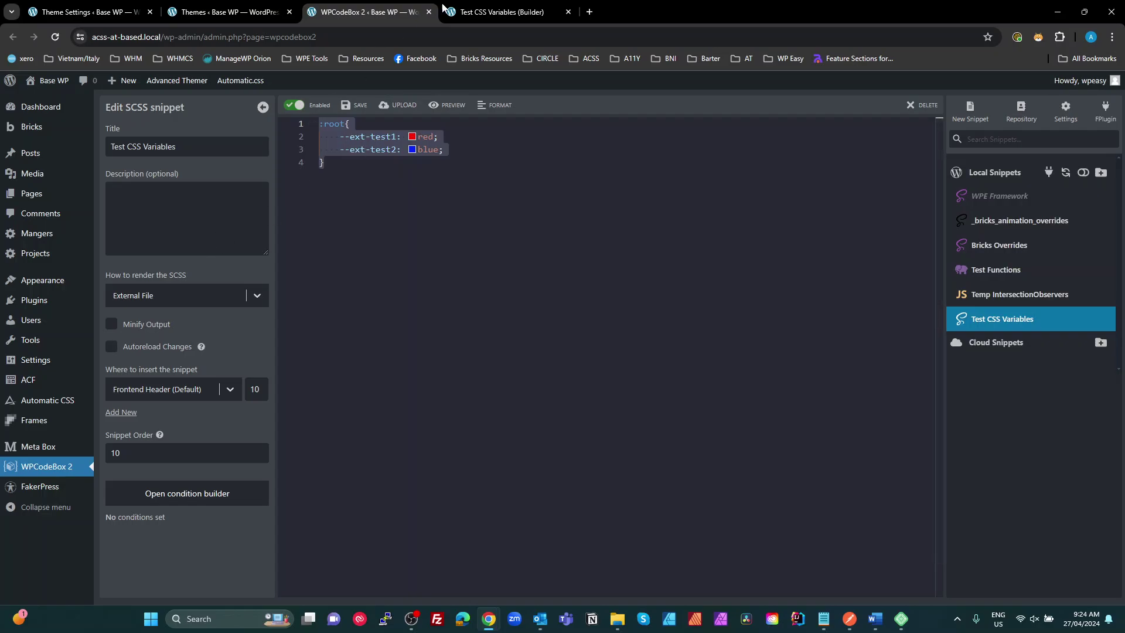
left_click(502, 12)
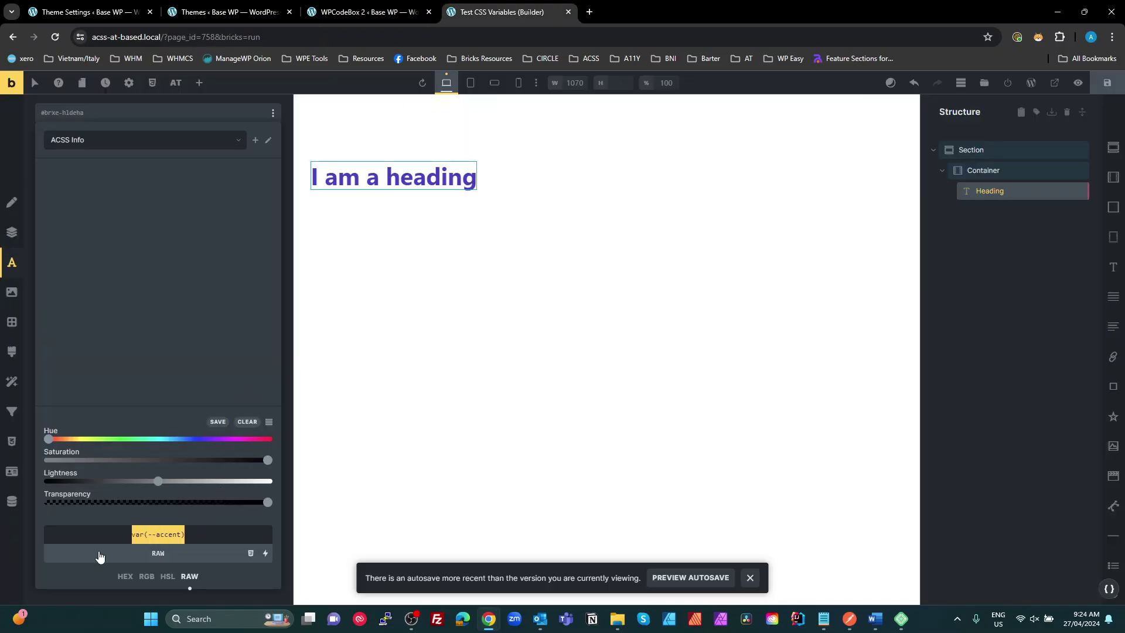
left_click(69, 537)
type("--ext")
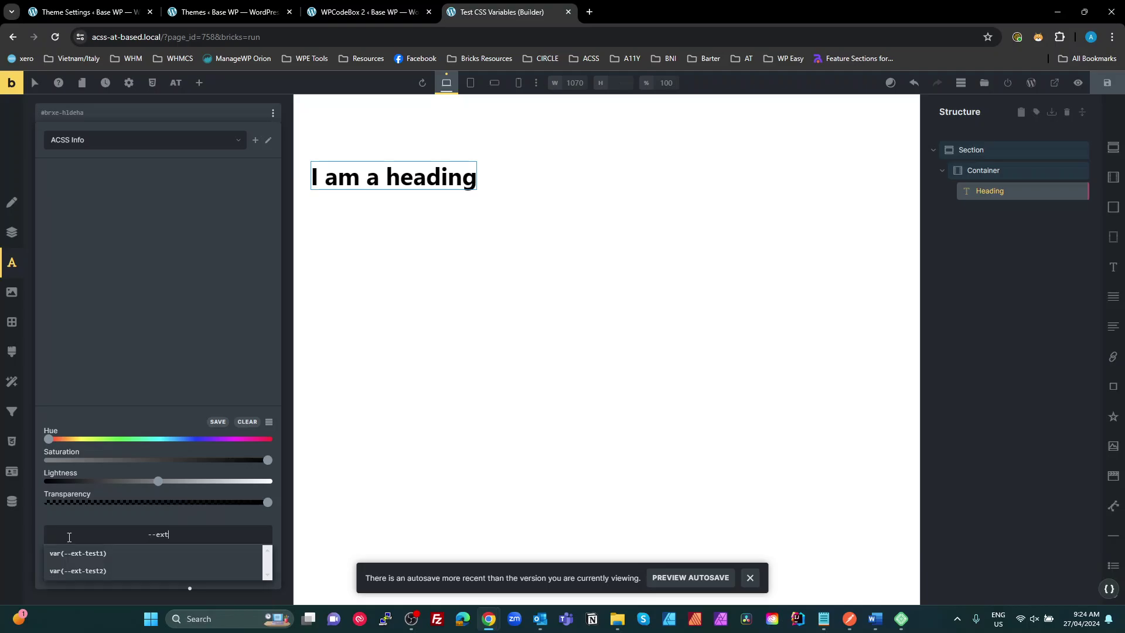
left_click(131, 573)
left_click(117, 556)
key("Escape")
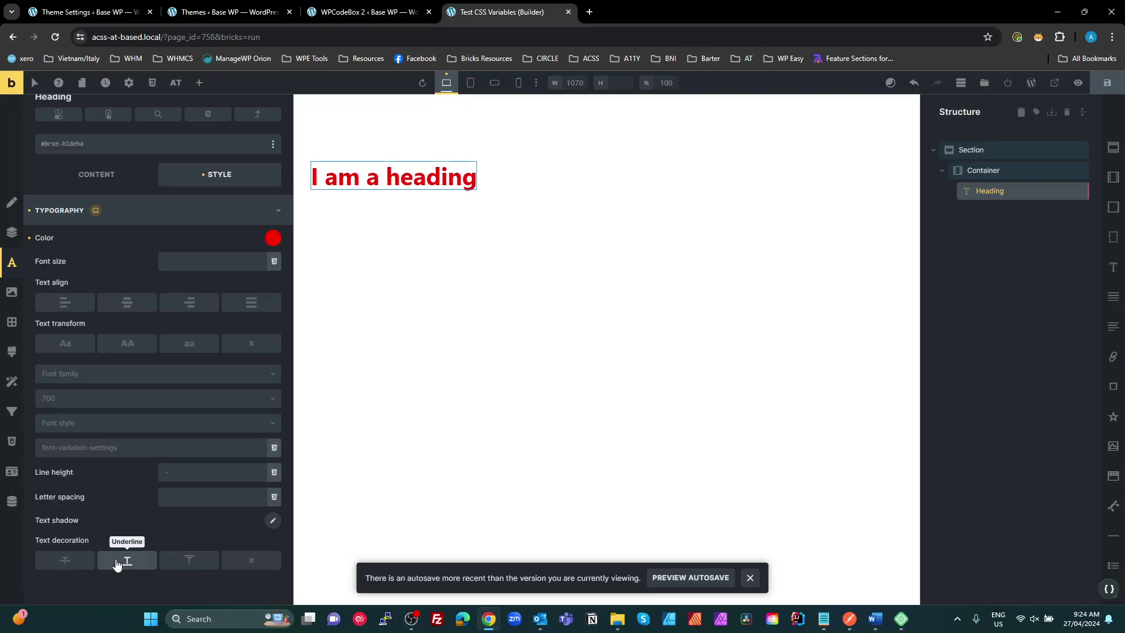
Recheck the WPCodeBox snippet, return to the Bricks builder and clear the heading's text color value
left_click(363, 12)
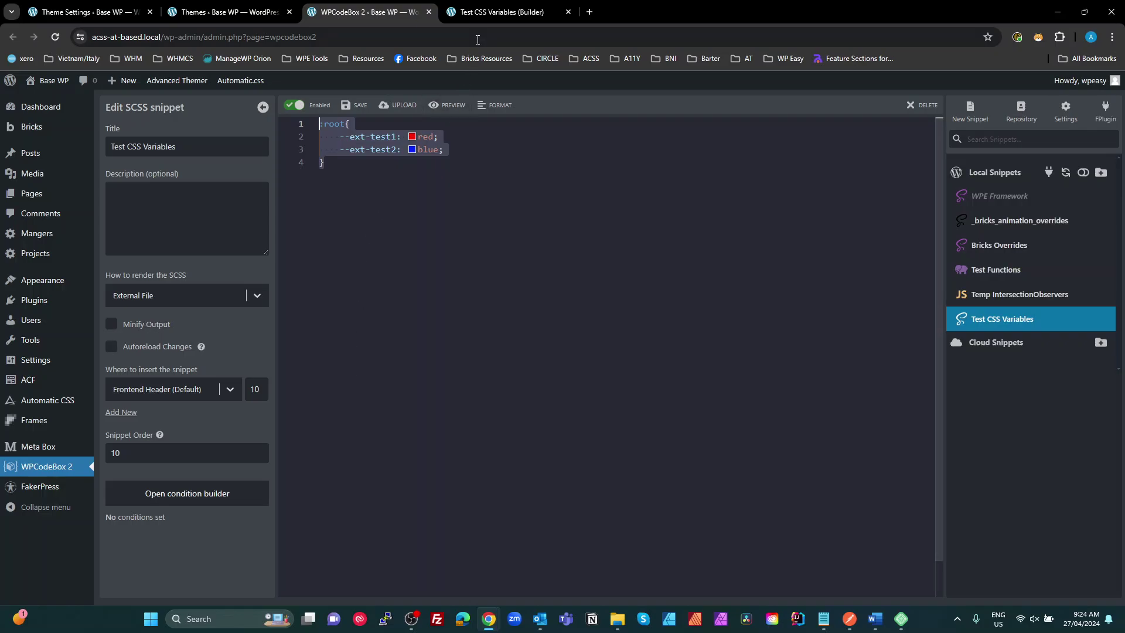
key("ctrl+Tab")
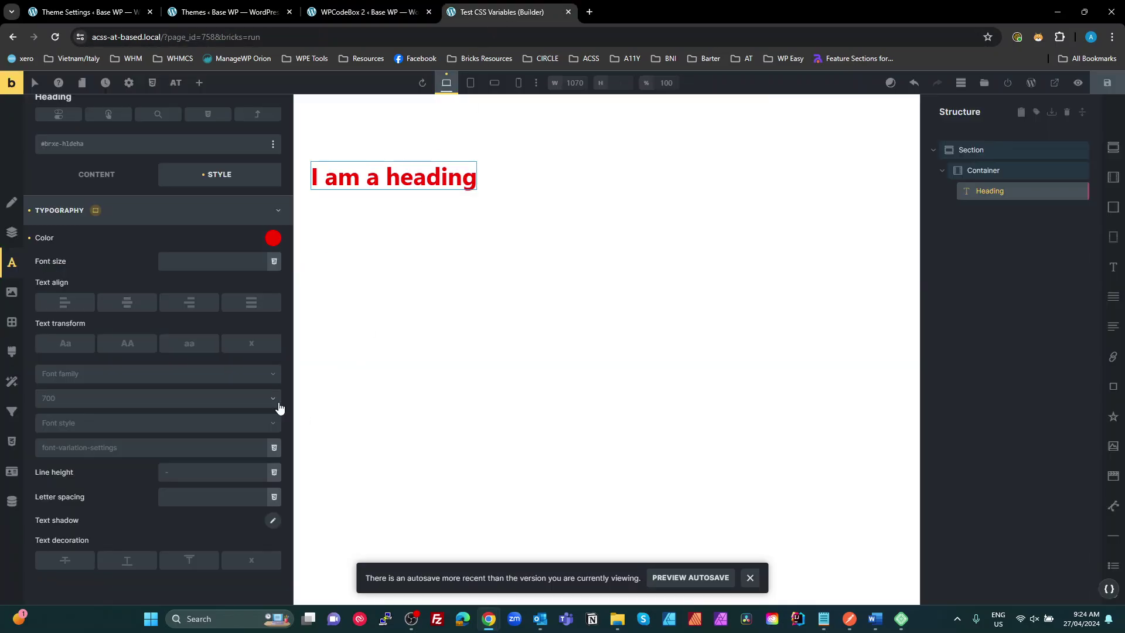
left_click(273, 237)
left_click_drag(225, 538, 95, 541)
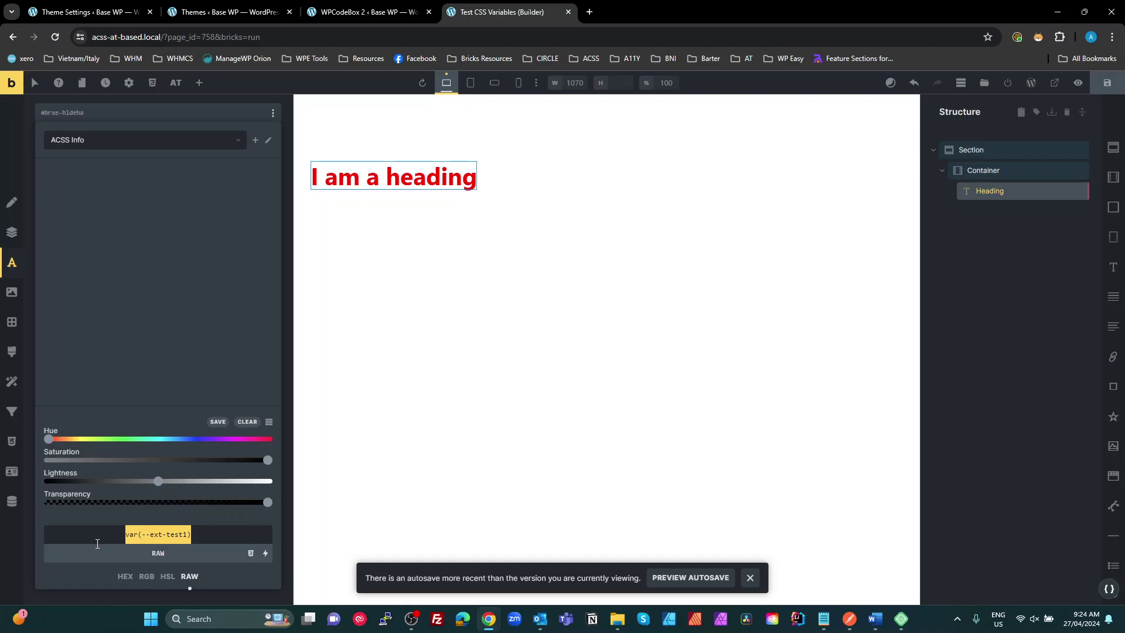
key("BackSpace")
scroll(165, 351, "up", 3)
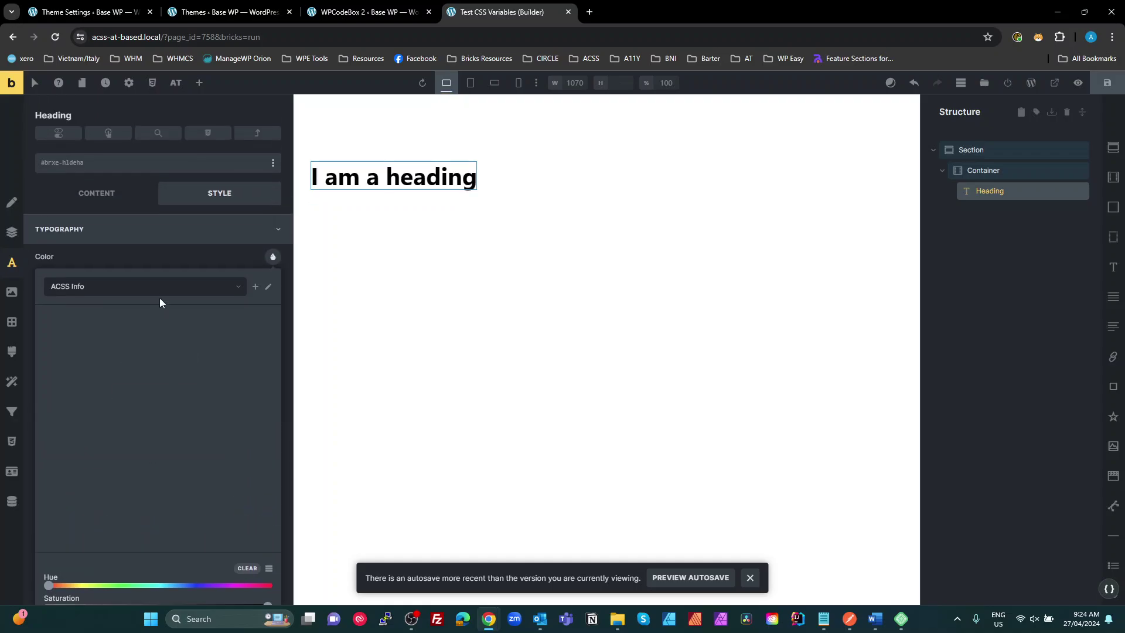
left_click(161, 235)
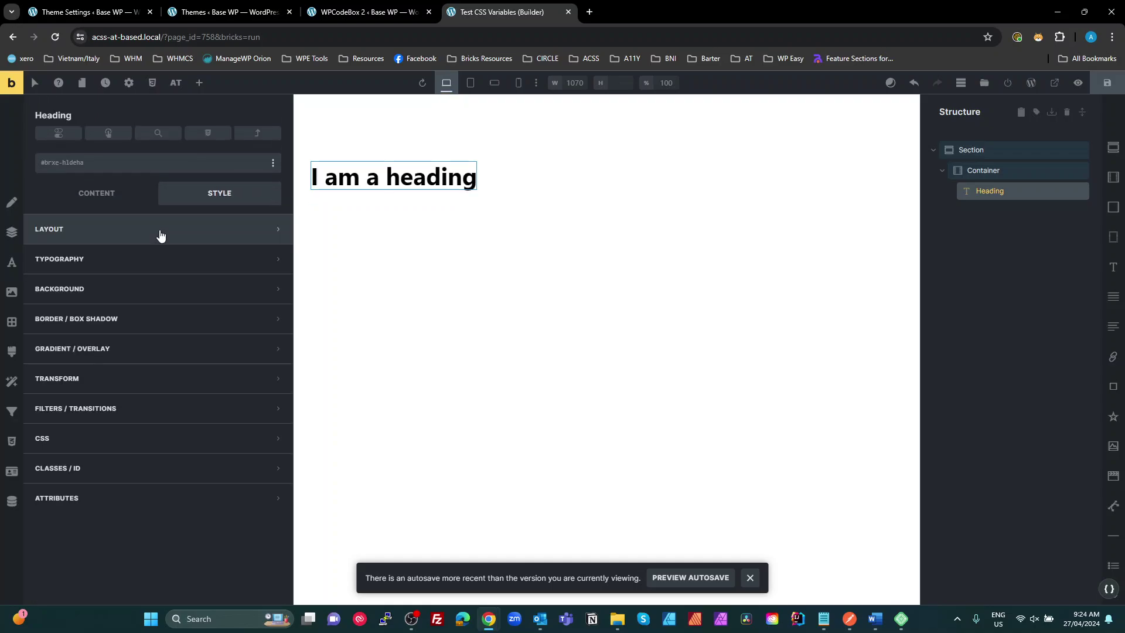
Write a %root% rule in the heading's SuperPower CSS with color: var(--primary);, using the suggested variable
left_click(74, 435)
left_click(109, 351)
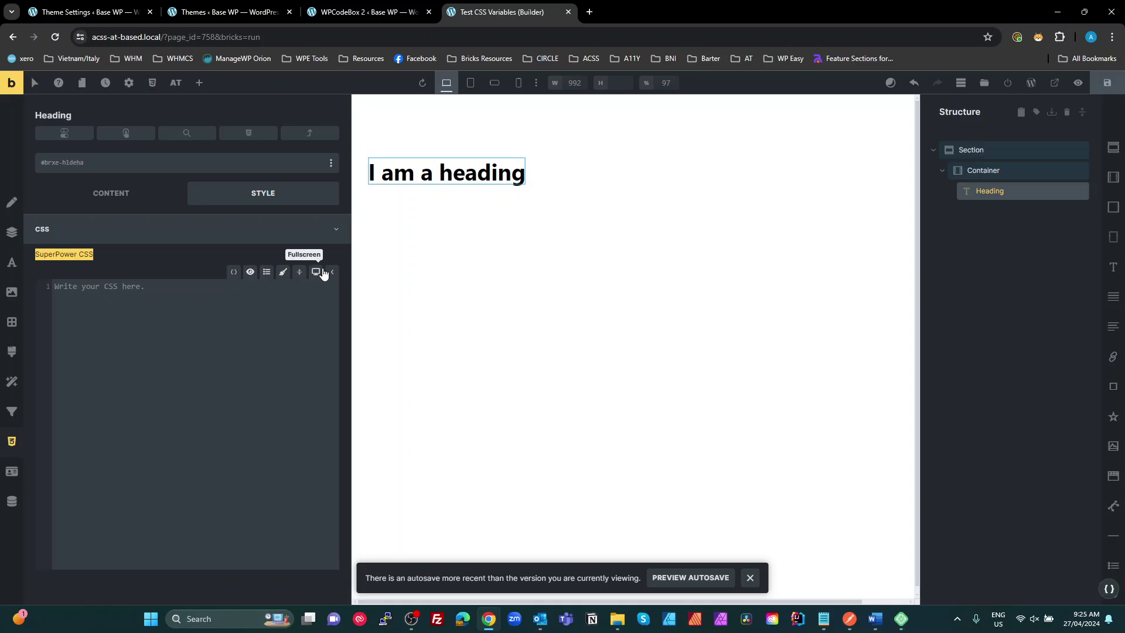
left_click(154, 324)
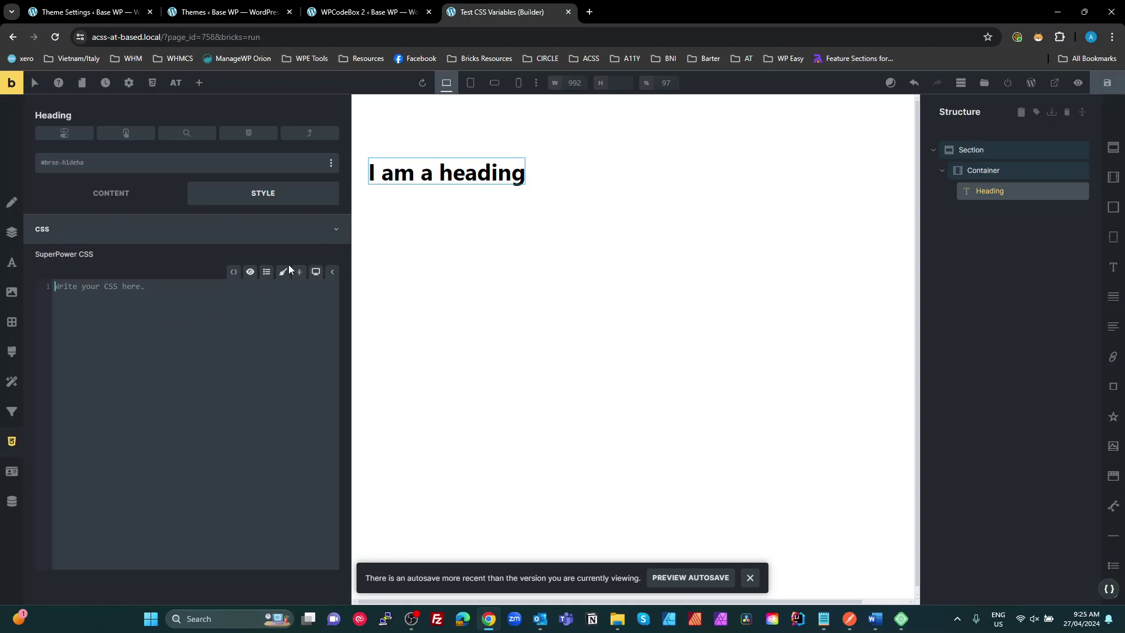
key("Tab")
type("color: ")
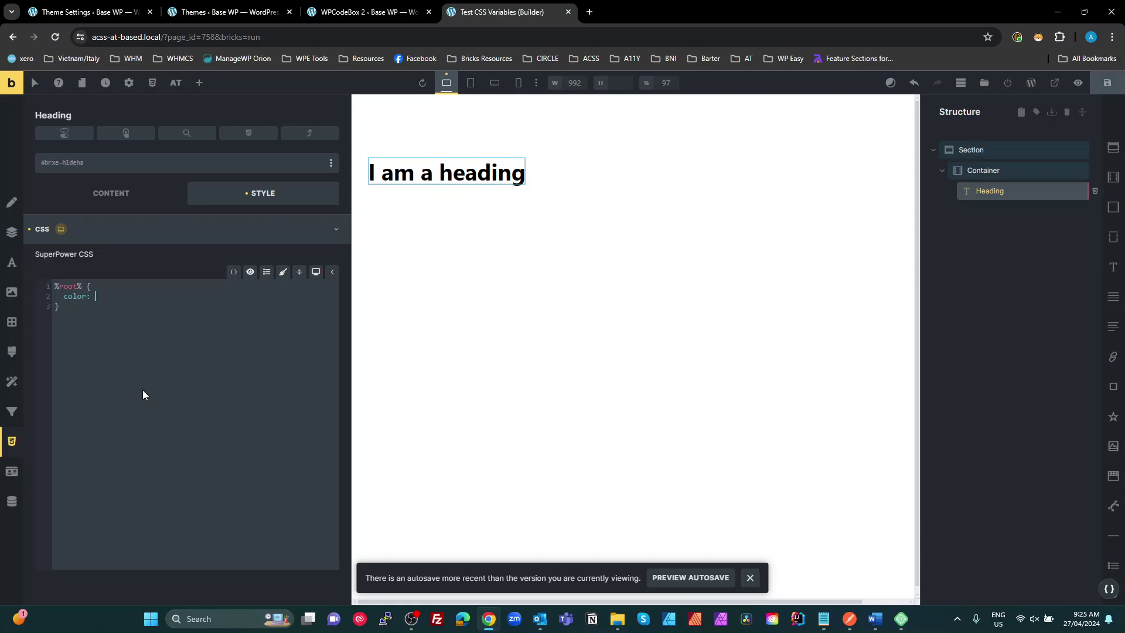
type("prim")
left_click(140, 321)
type(";")
Change the color value in the heading's %root% rule to the external variable var(--ext-test2)
left_click_drag(183, 296, 95, 296)
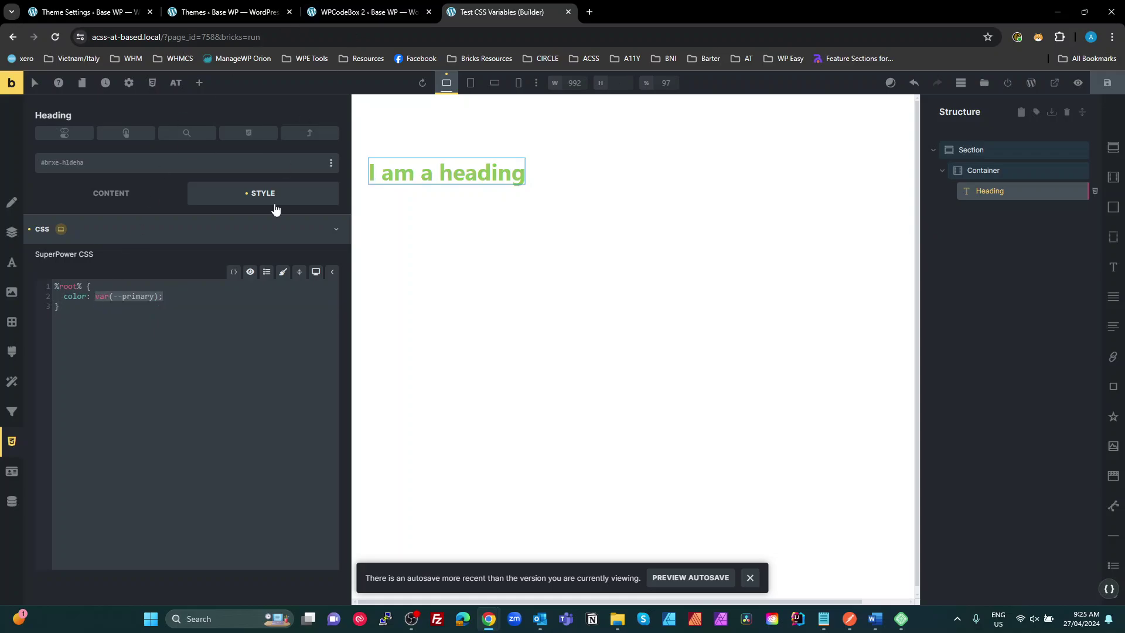
type("--ext")
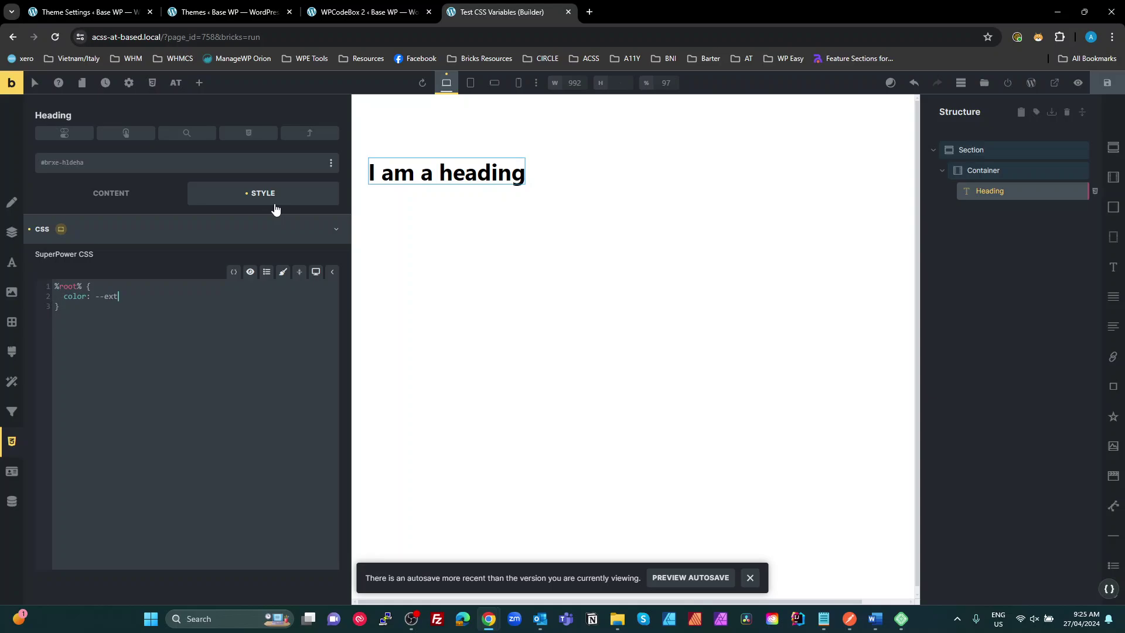
left_click(150, 320)
left_click(181, 304)
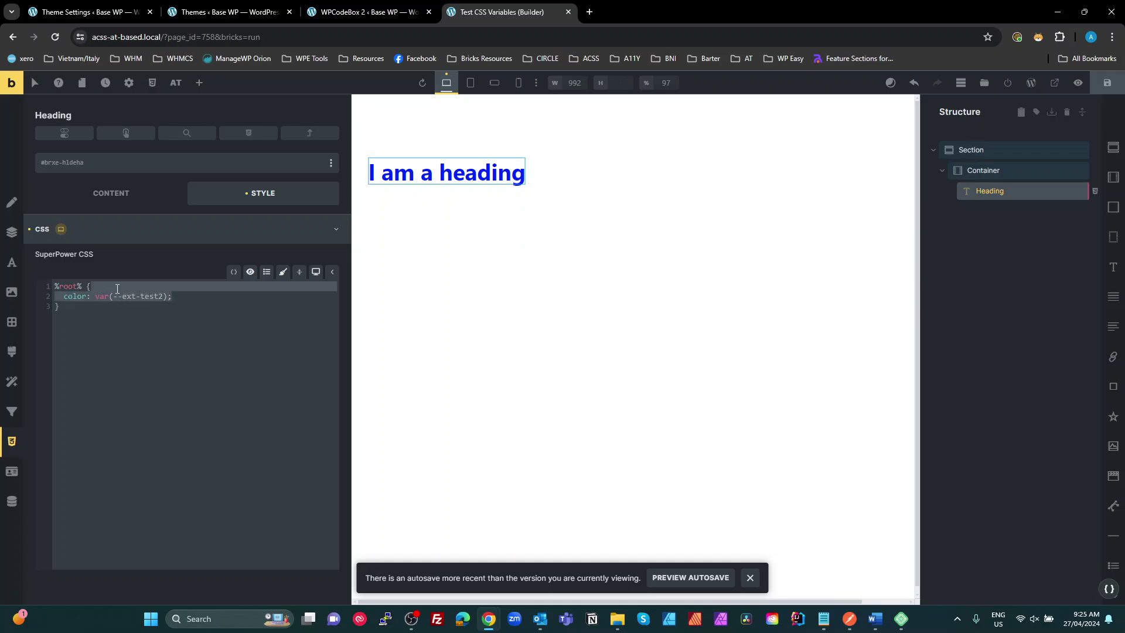
Replace the color value in the heading's %root% rule with the suggested Bricks variable var(--bricks-test2);
left_click_drag(176, 296, 95, 300)
type("-")
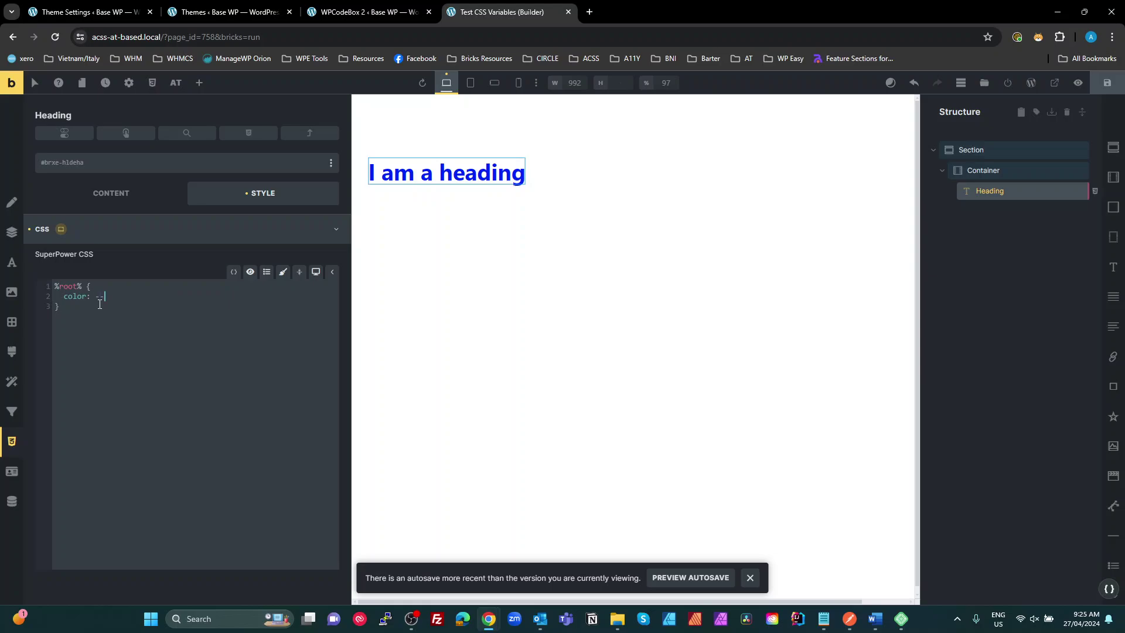
type("-bricks-t")
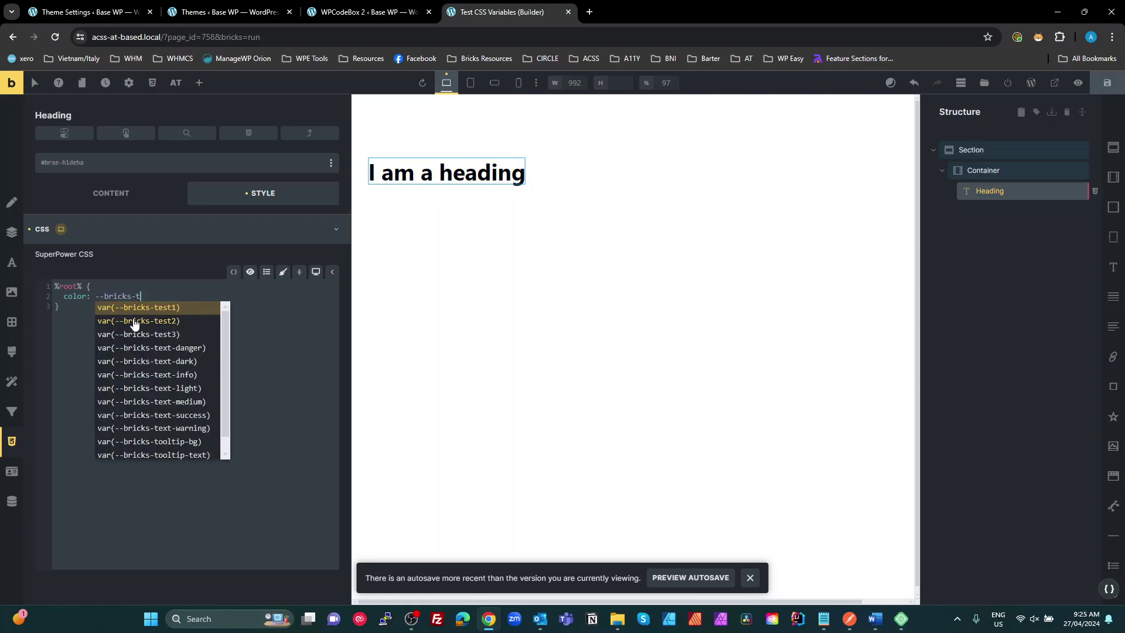
left_click(134, 321)
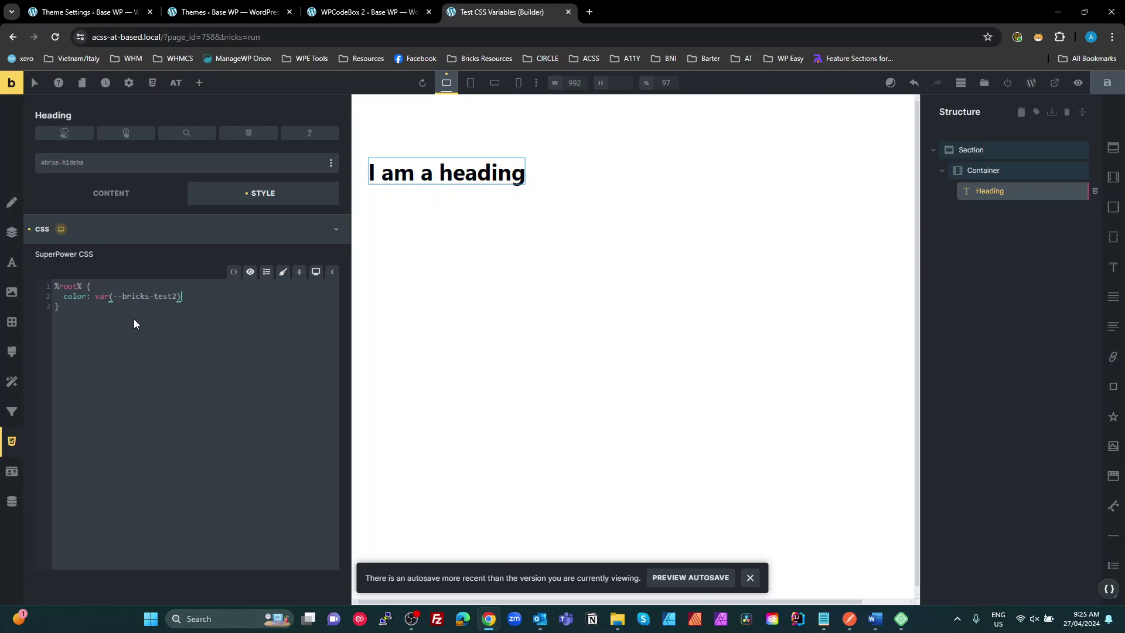
type(";")
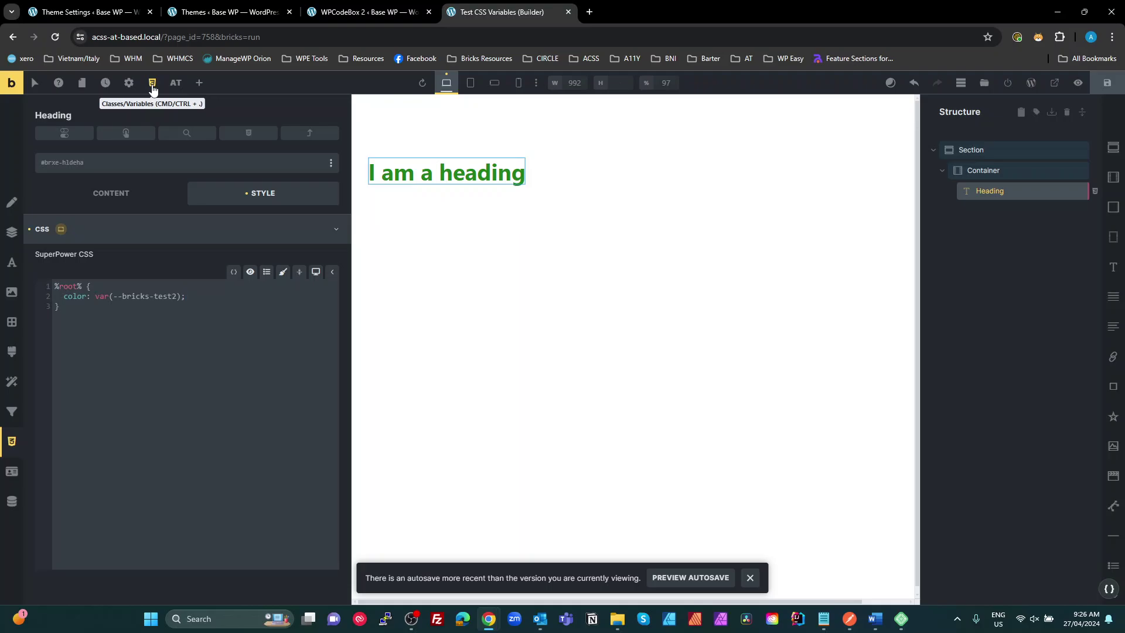
left_click(338, 13)
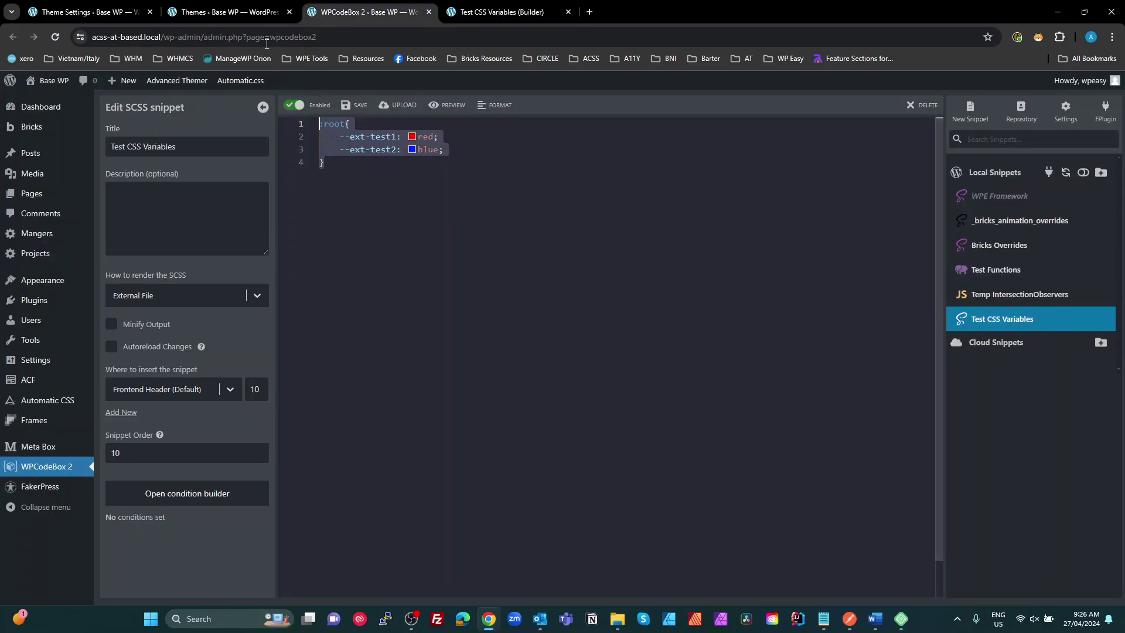
left_click(258, 13)
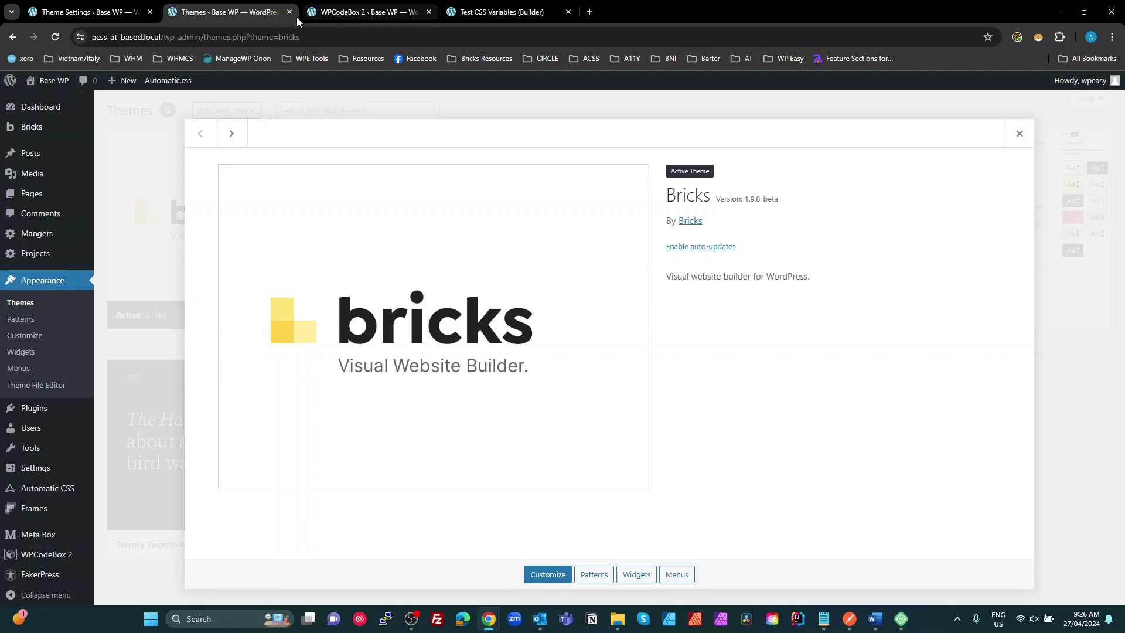
left_click(88, 12)
left_click(470, 13)
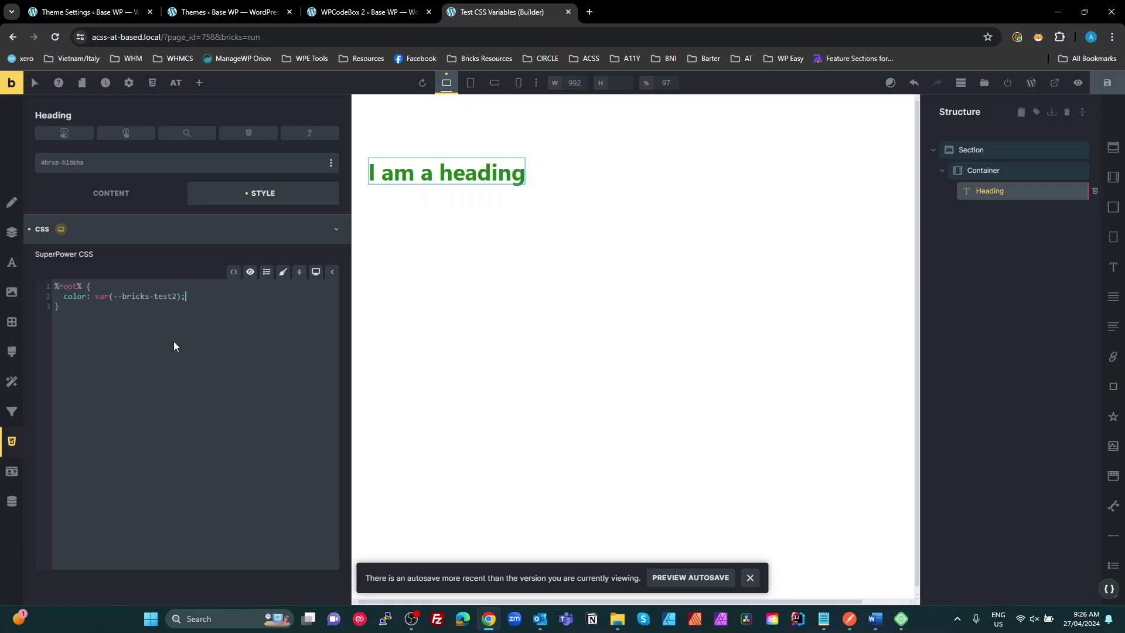
left_click(148, 314)
left_click(20, 269)
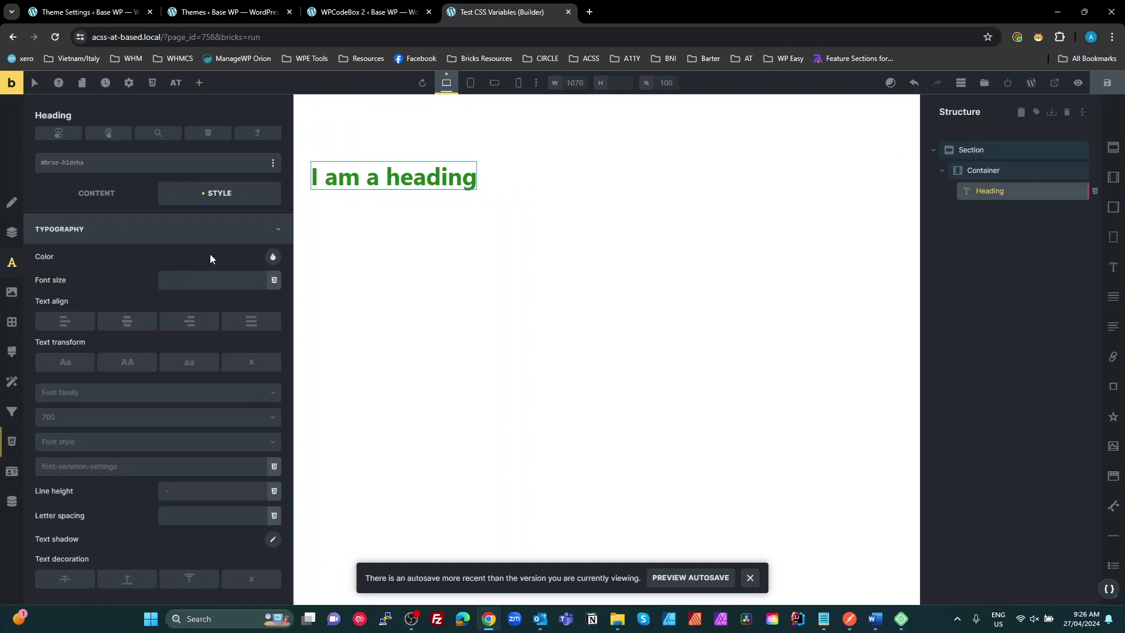
left_click(273, 259)
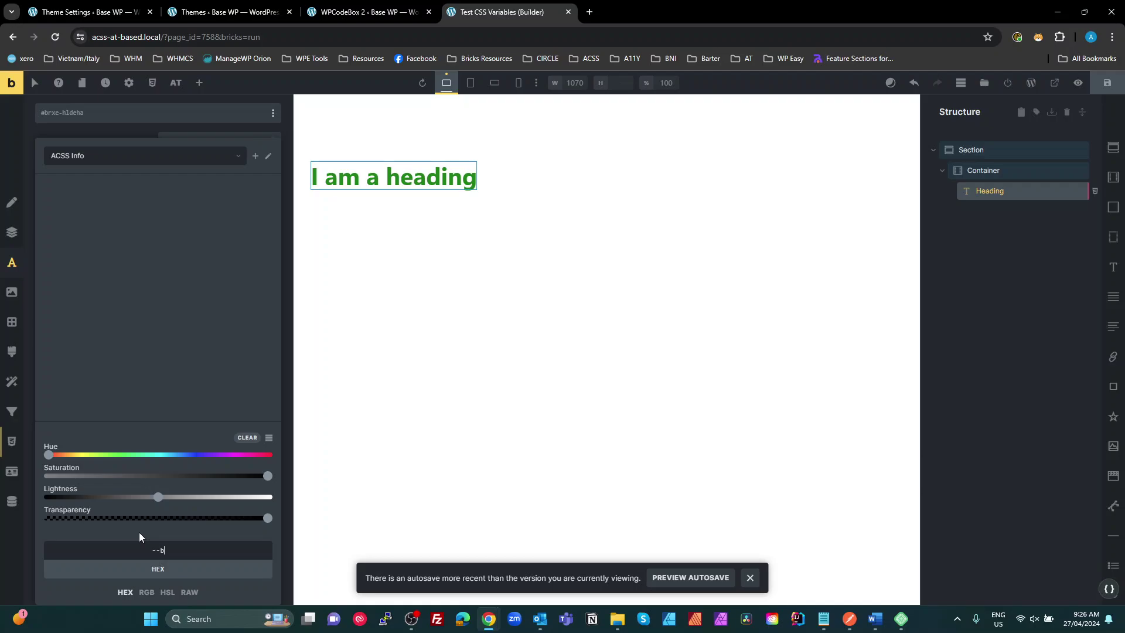
type("-t")
key("BackSpace")
key("BackSpace")
key("BackSpace")
key("BackSpace")
key("BackSpace")
key("BackSpace")
key("BackSpace")
key("BackSpace")
Save and reload the page in the builder, then reopen the heading's text color in RAW format
key("ctrl+s")
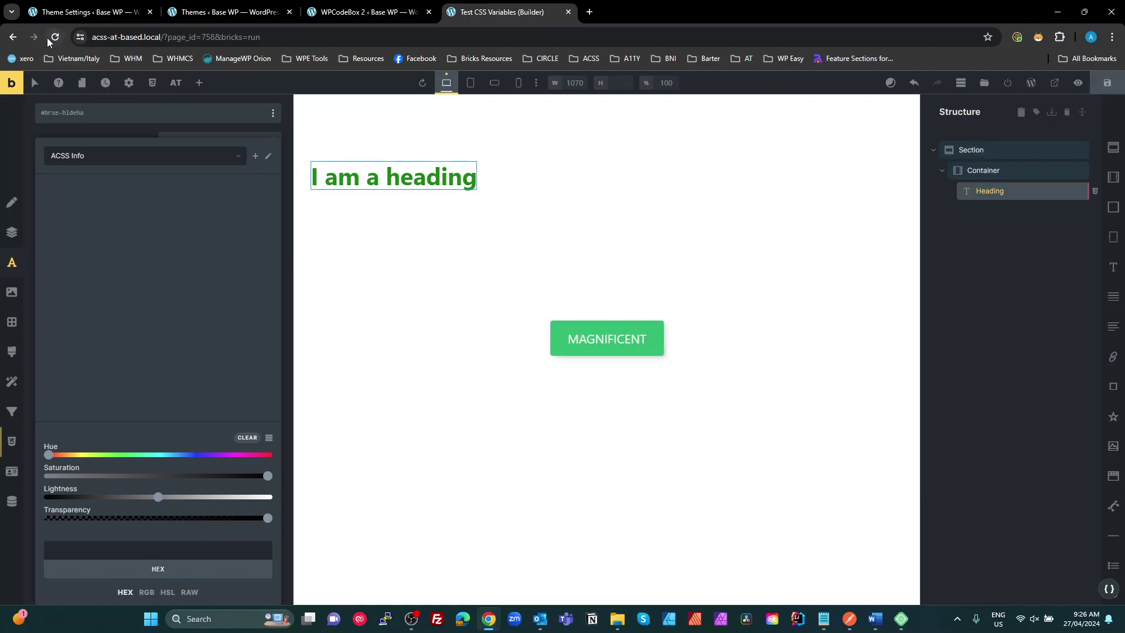
left_click(53, 37)
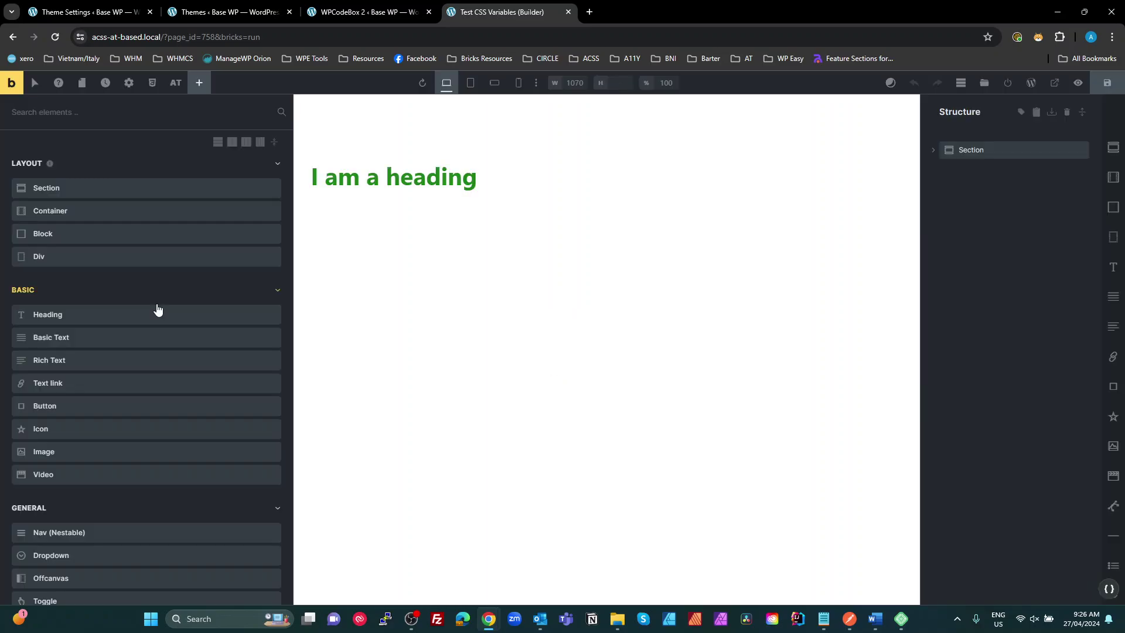
left_click(434, 175)
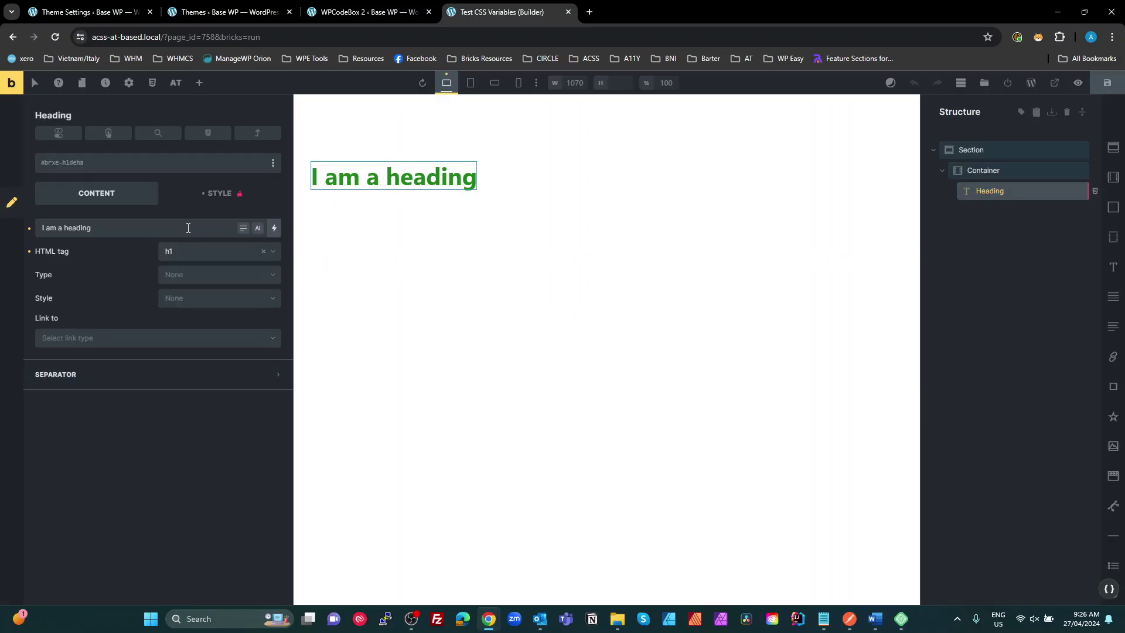
left_click(241, 194)
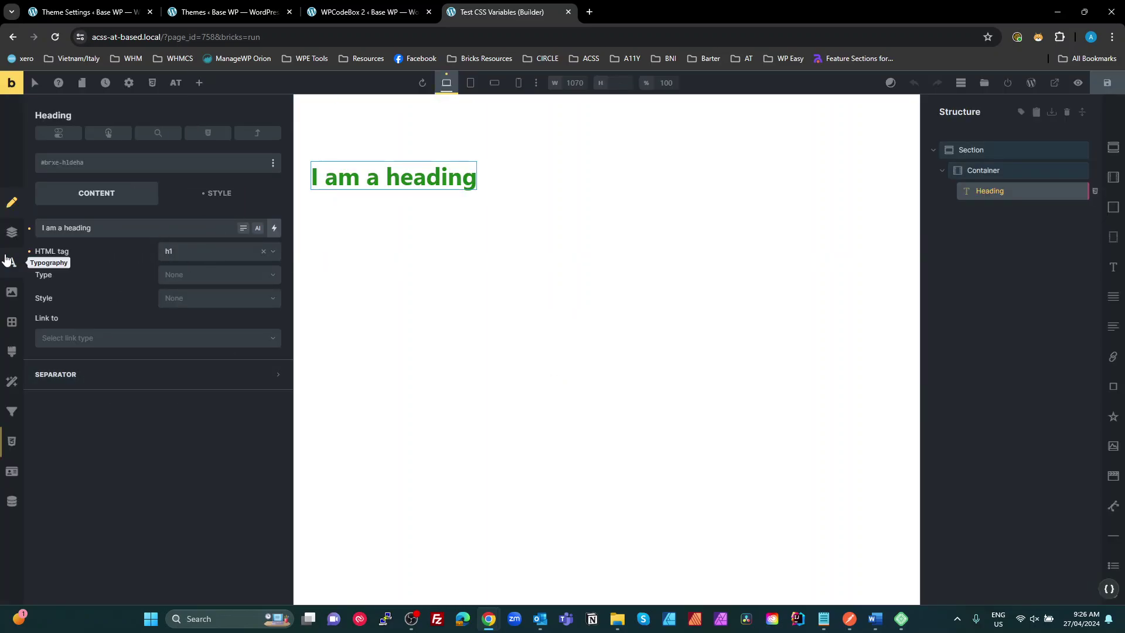
left_click(11, 262)
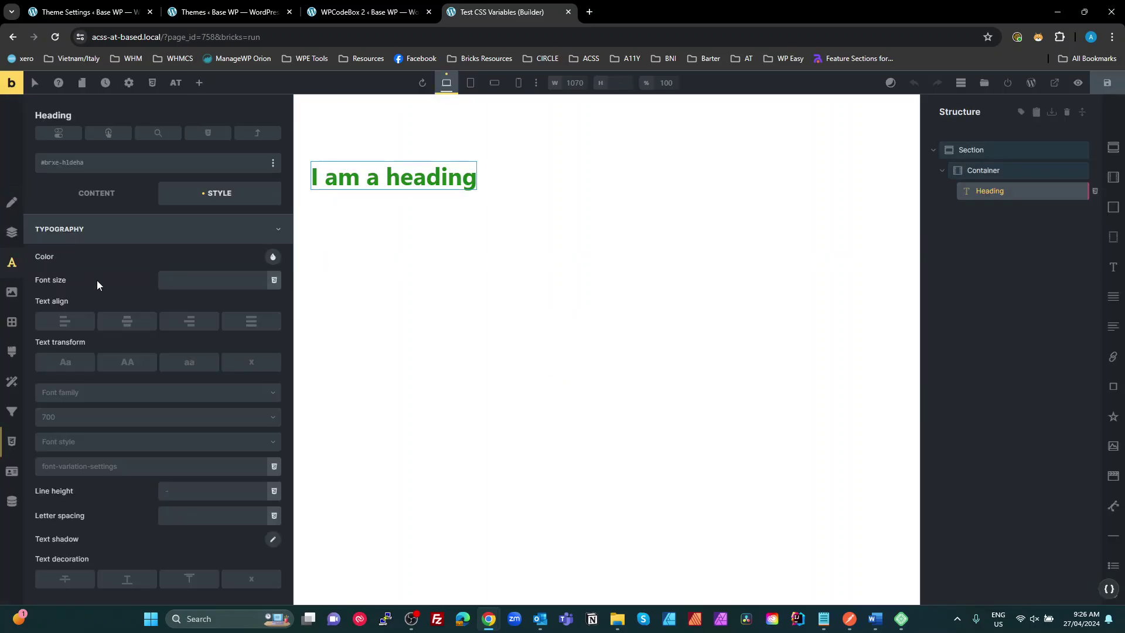
left_click(273, 256)
scroll(228, 352, "down", 2)
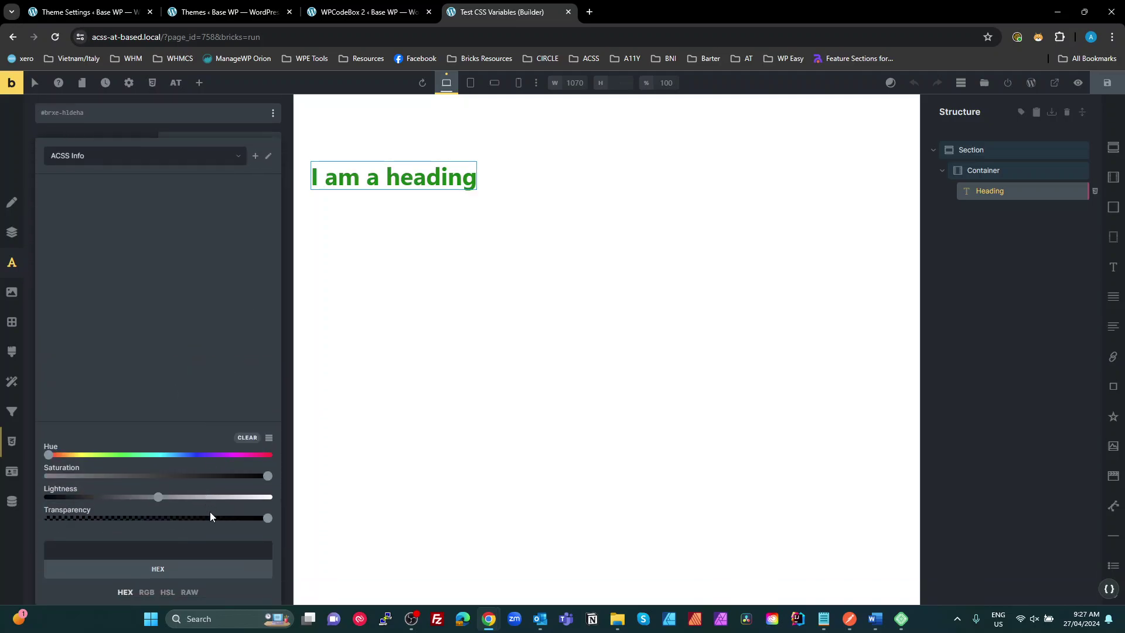
left_click(190, 591)
Search the heading's raw text color suggestions for bricks-test and try the suggestion var(--bricks-test2)
type("bricks")
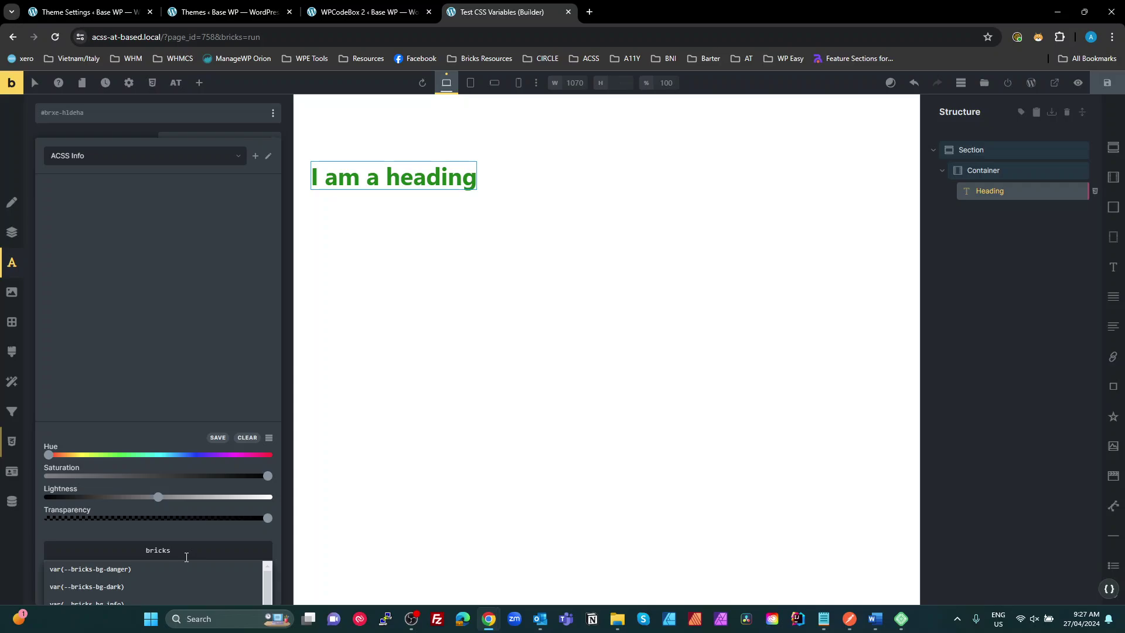
type("-test")
left_click(136, 588)
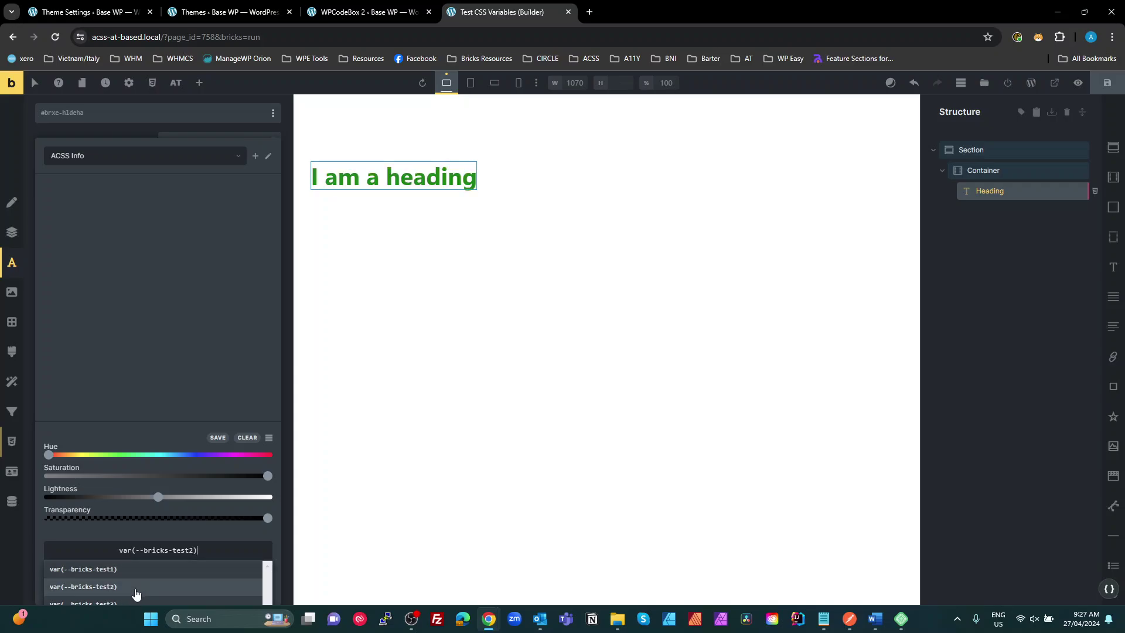
key("BackSpace")
key("BackSpace")
key("BackSpace")
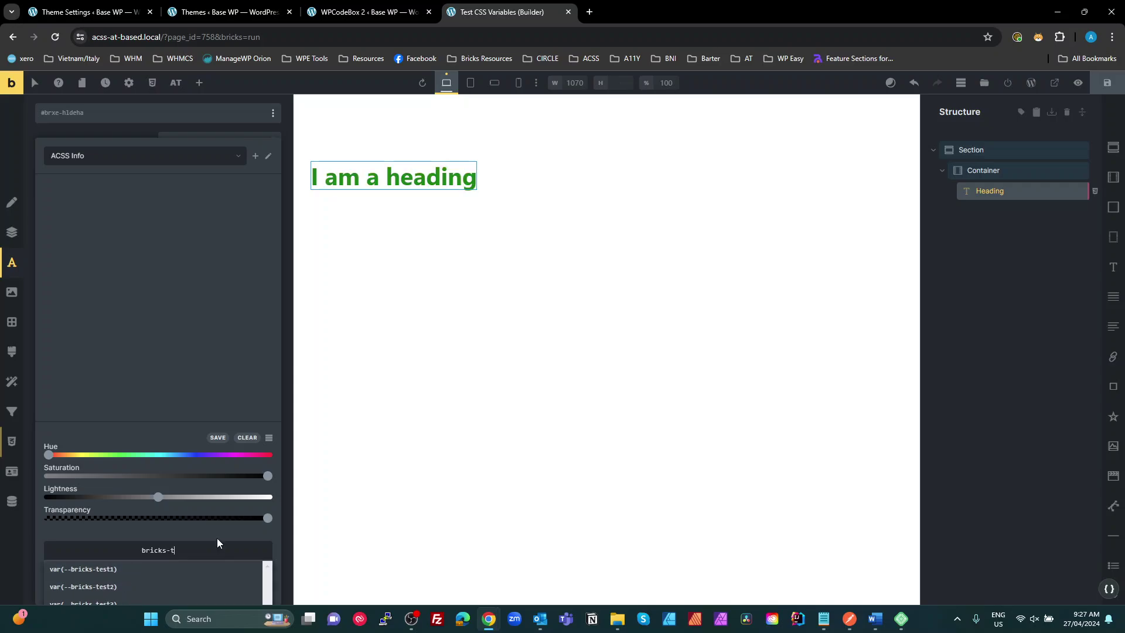
key("ctrl+a")
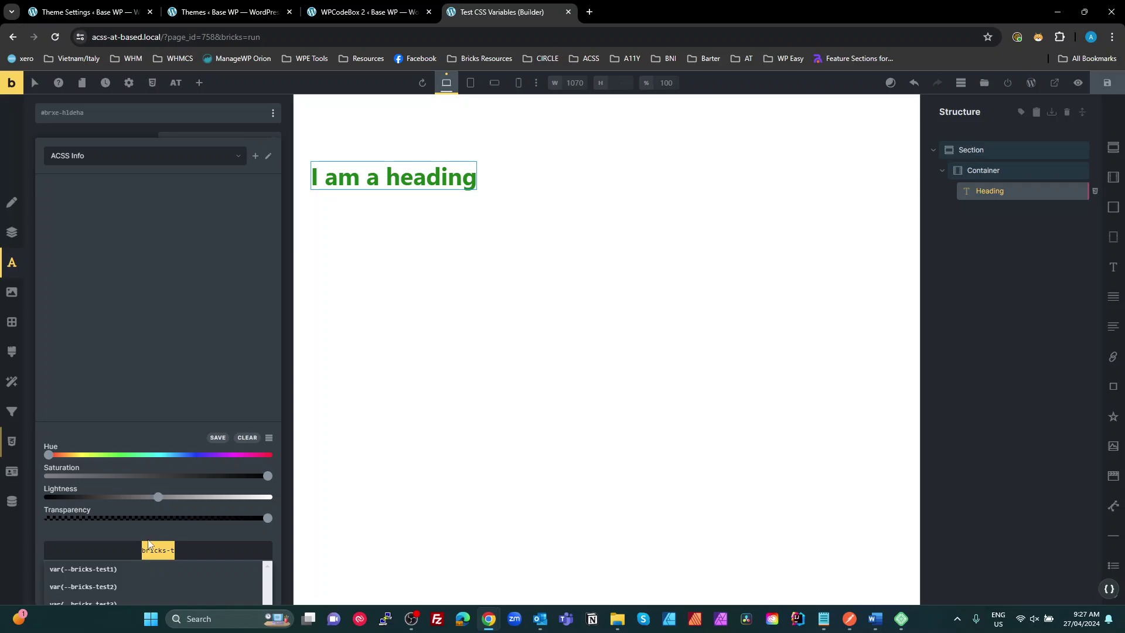
Search the raw color suggestions for pr, preview var(--bricks-color-primary) on the heading and close the color picker
type("pr")
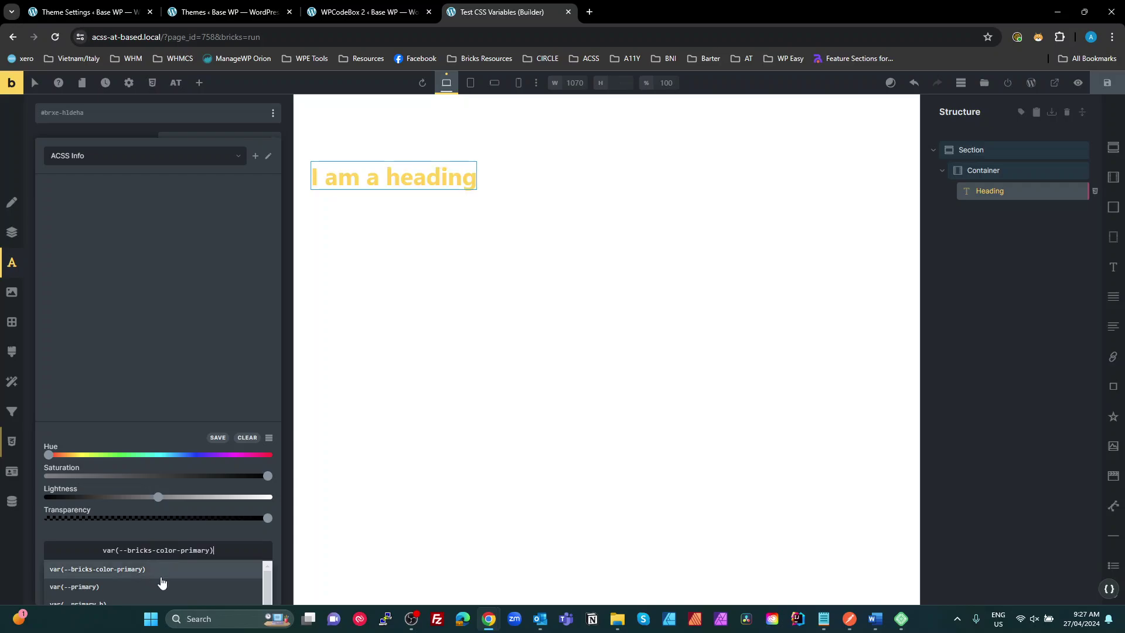
key("BackSpace")
key("BackSpace")
key("BackSpace")
key("BackSpace")
key("BackSpace")
key("BackSpace")
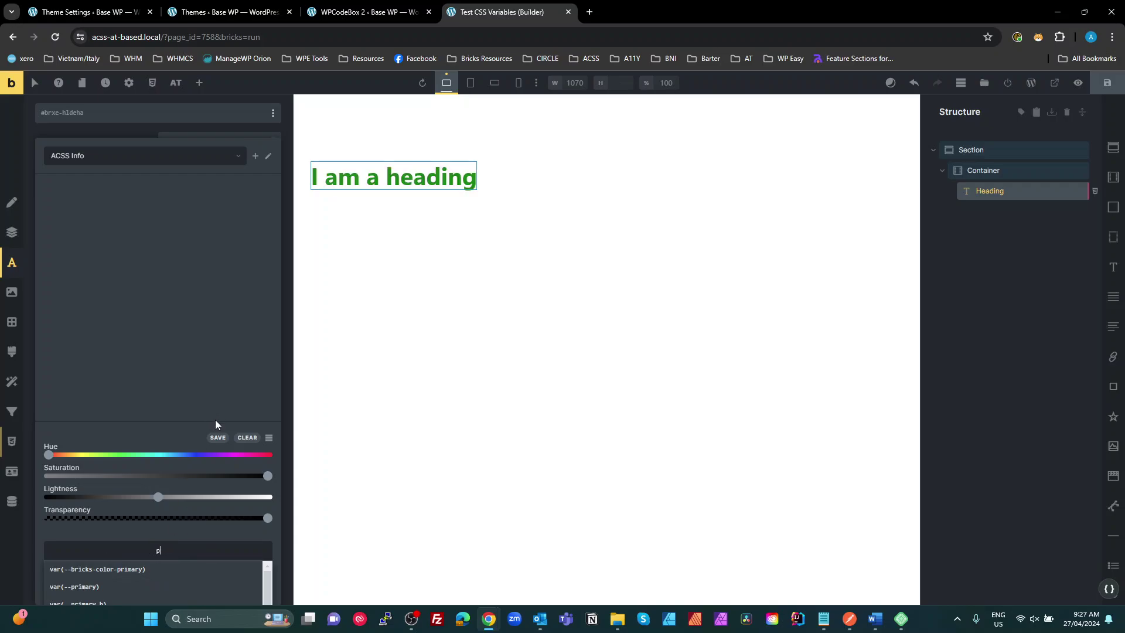
left_click(138, 142)
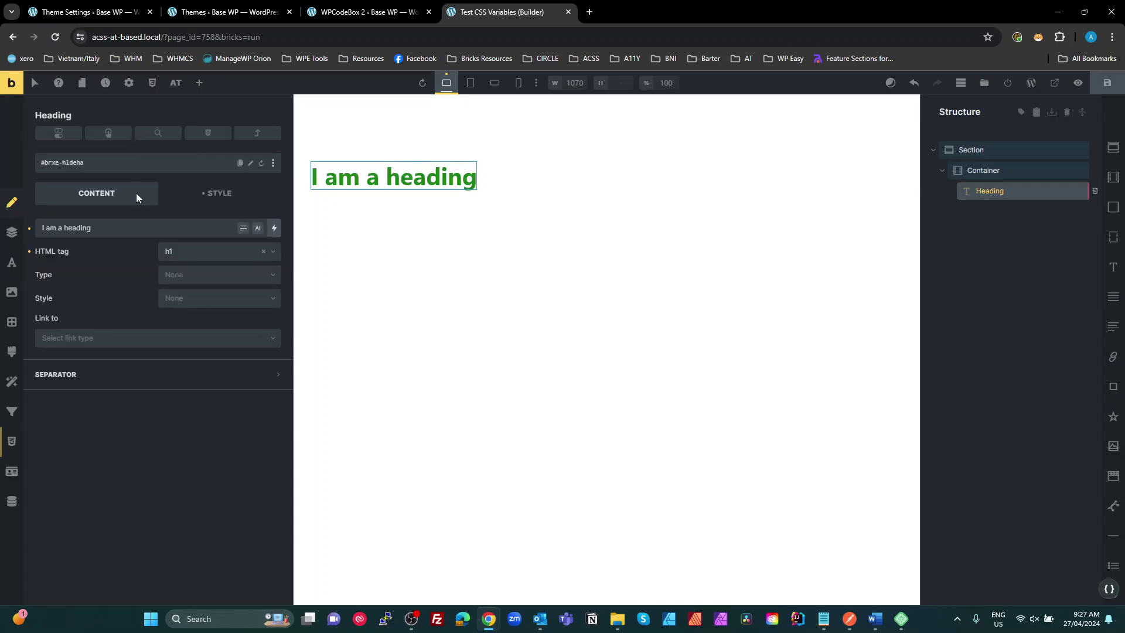
Add --internal-test: purple; to the heading's %root% rule, save the page and reload the builder
left_click(11, 441)
left_click(191, 300)
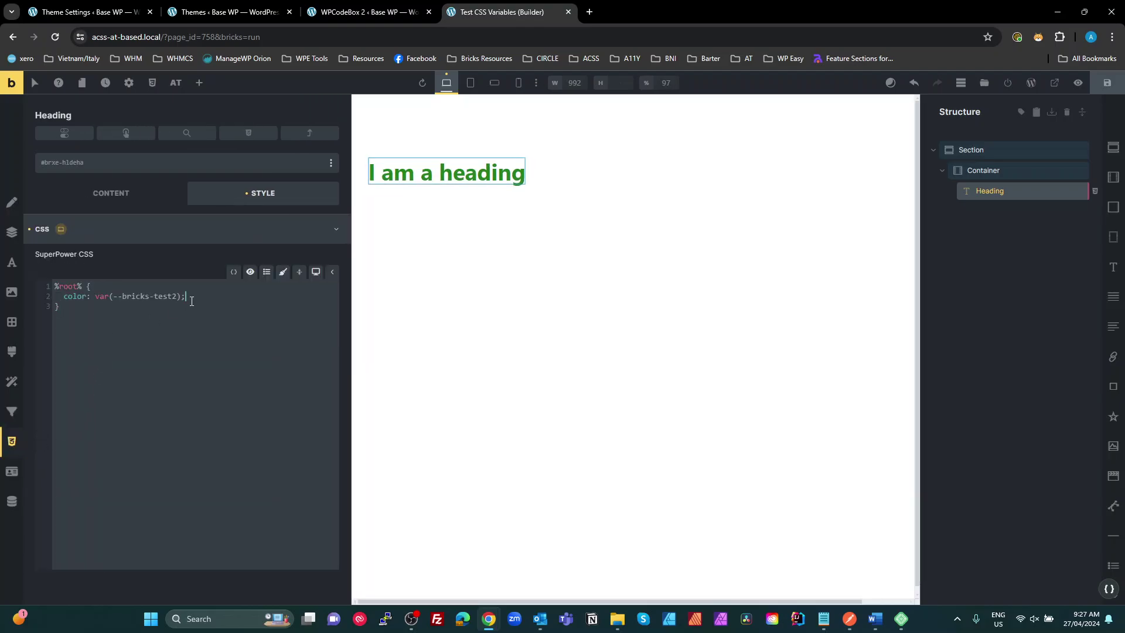
type("--internal-test: purple;")
left_click(1107, 83)
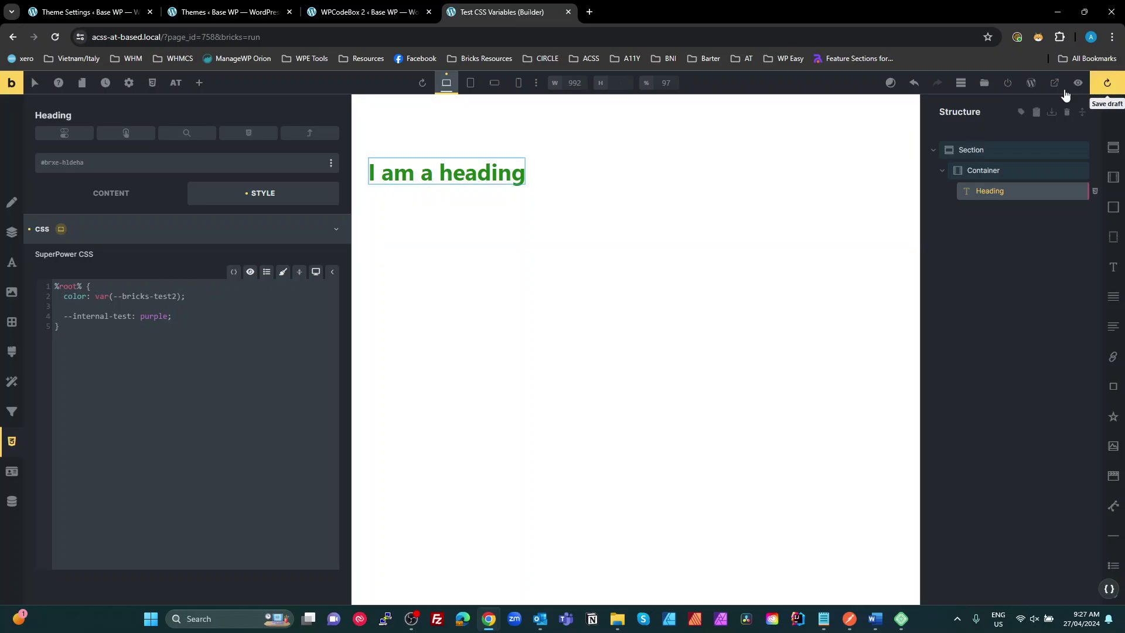
left_click(54, 36)
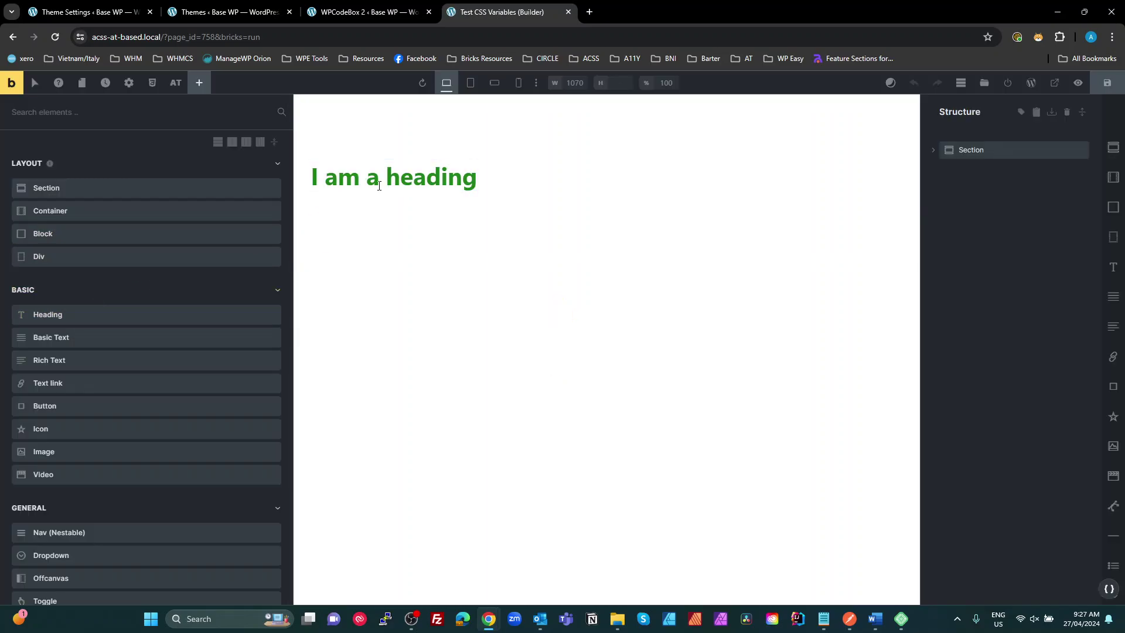
Search the heading's RAW text color suggestions for the internal variable using inter
left_click(375, 186)
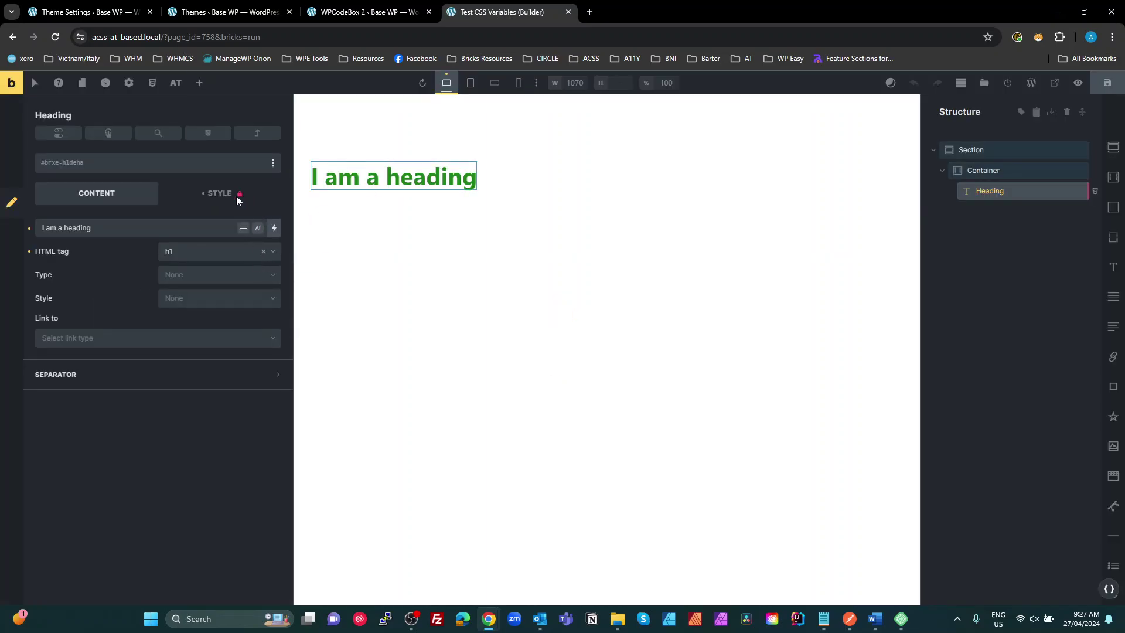
left_click(12, 262)
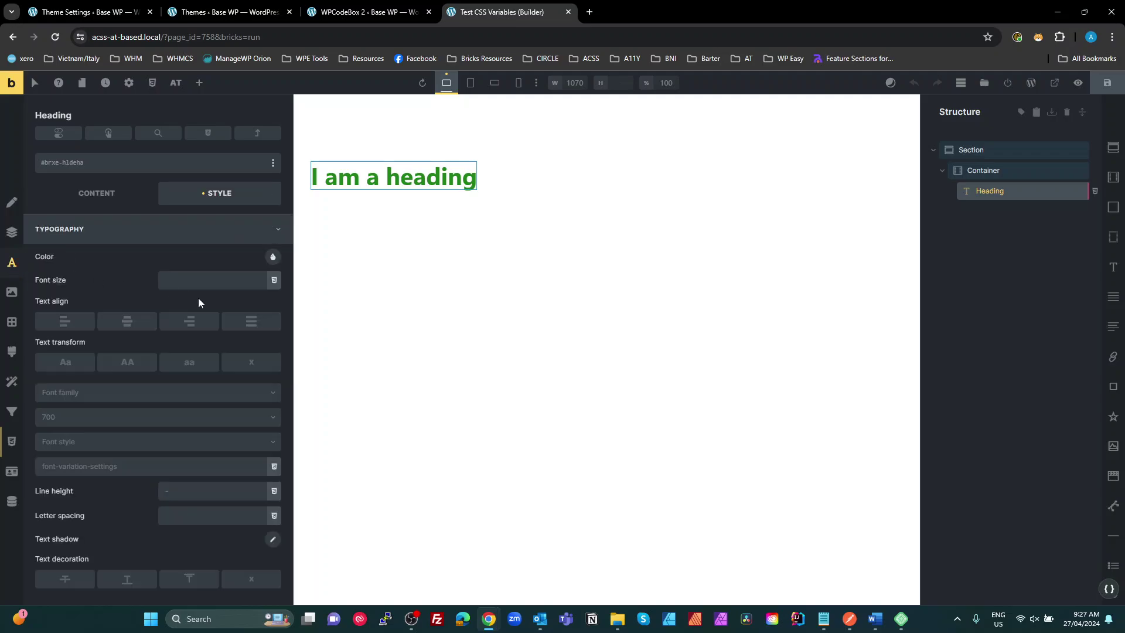
left_click(272, 258)
scroll(181, 411, "down", 2)
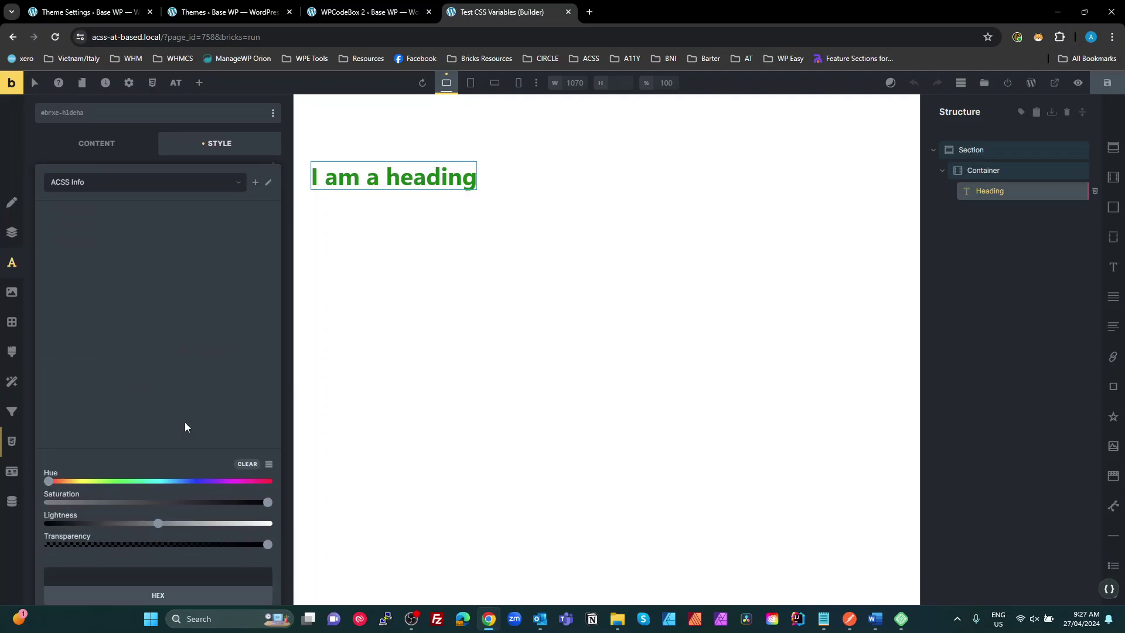
left_click(192, 591)
left_click(176, 544)
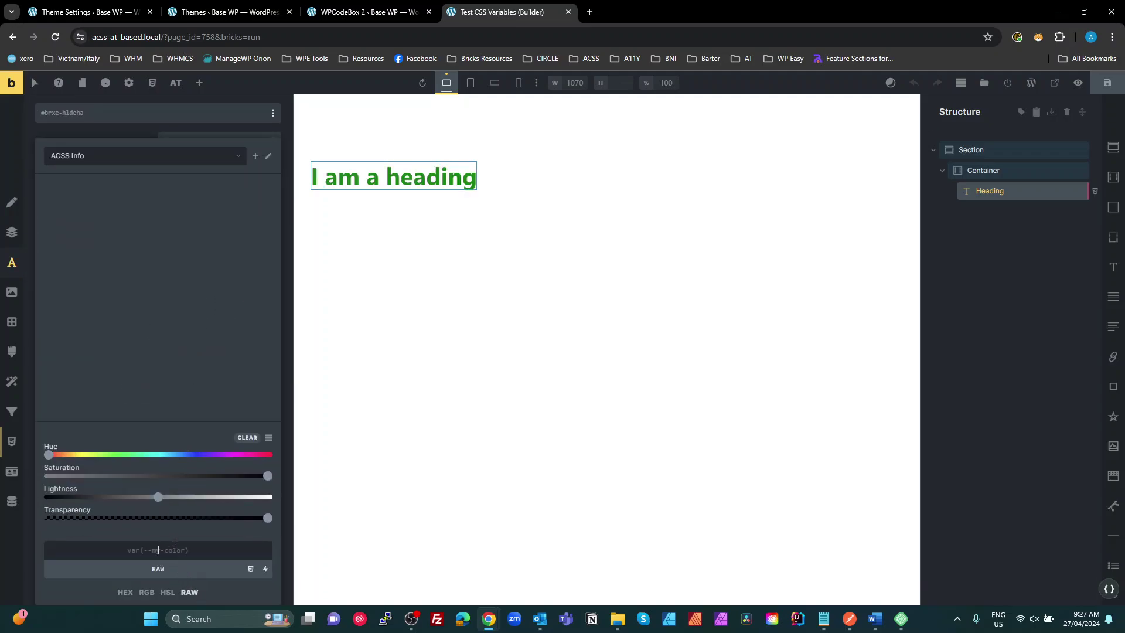
type("inter")
key("BackSpace")
key("BackSpace")
key("BackSpace")
key("BackSpace")
Set the heading's raw text color to var(--internal-test) and close the color picker
type("var()")
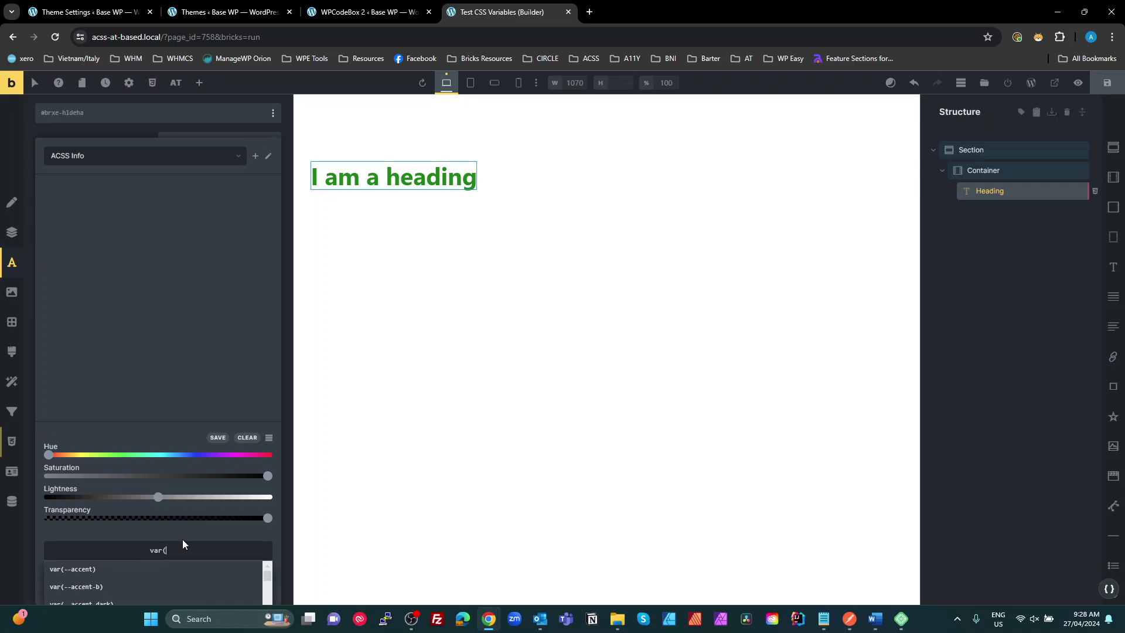
type("-")
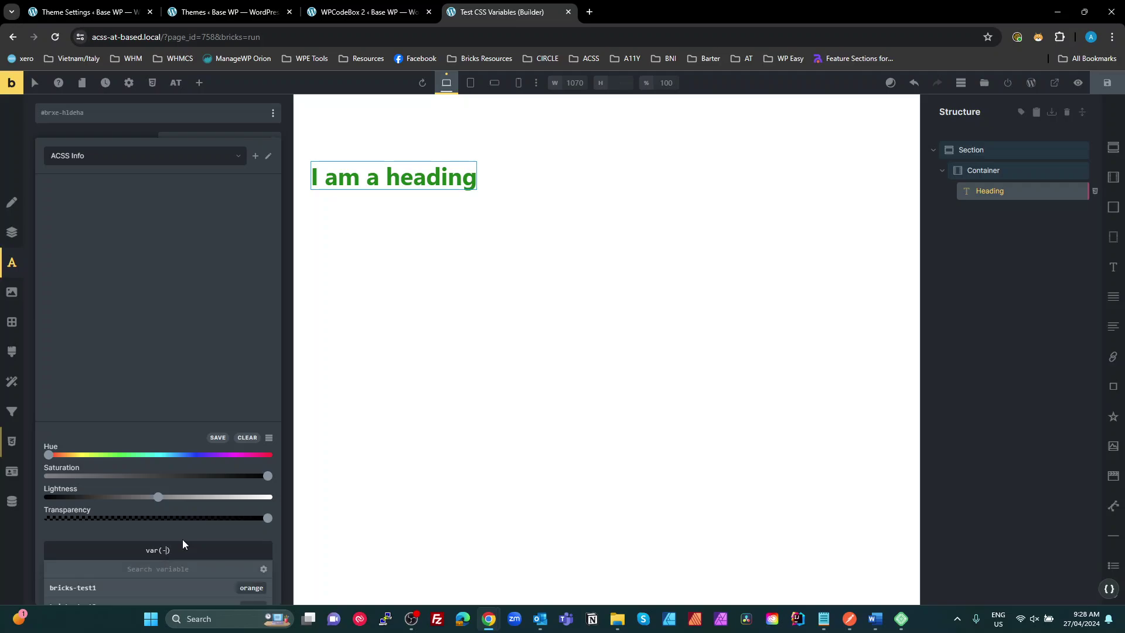
type("-interna")
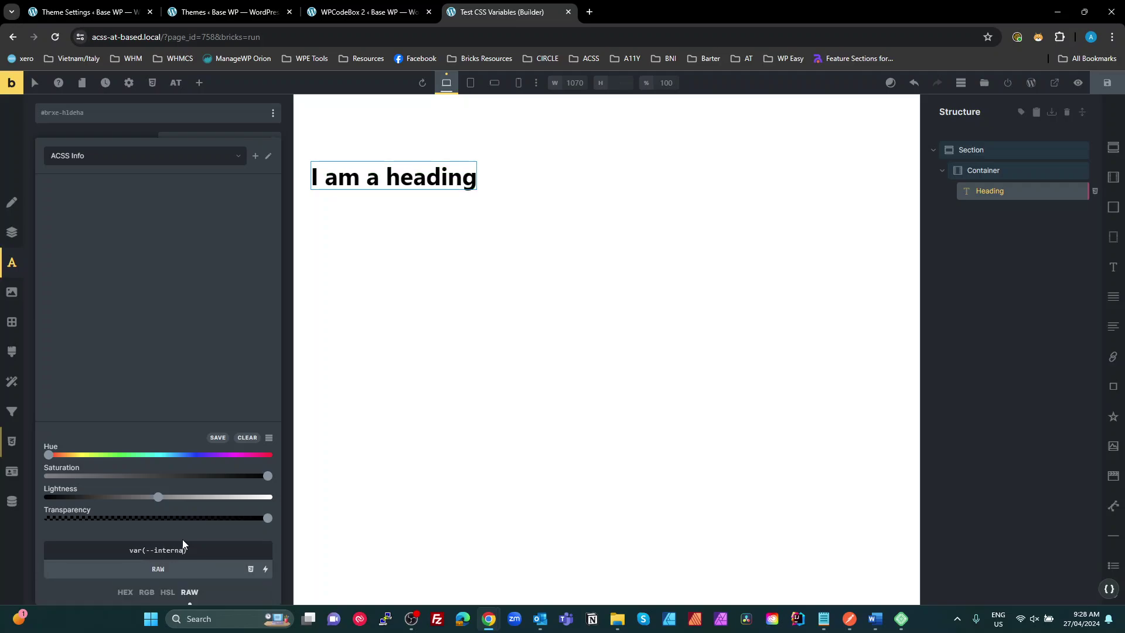
type("l-test")
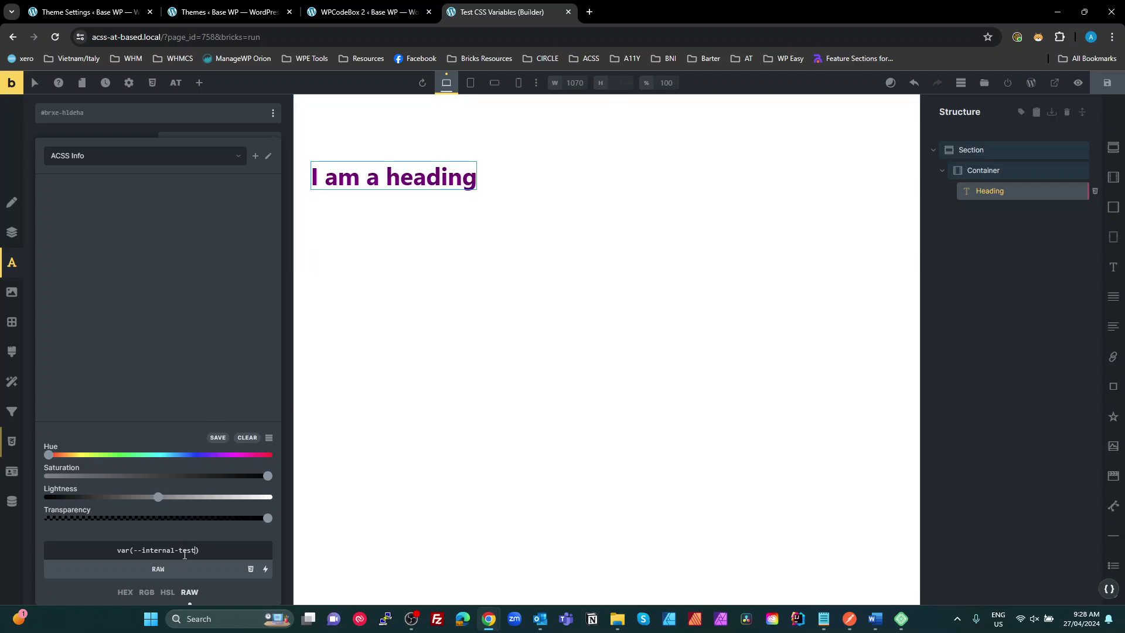
left_click_drag(222, 547, 58, 539)
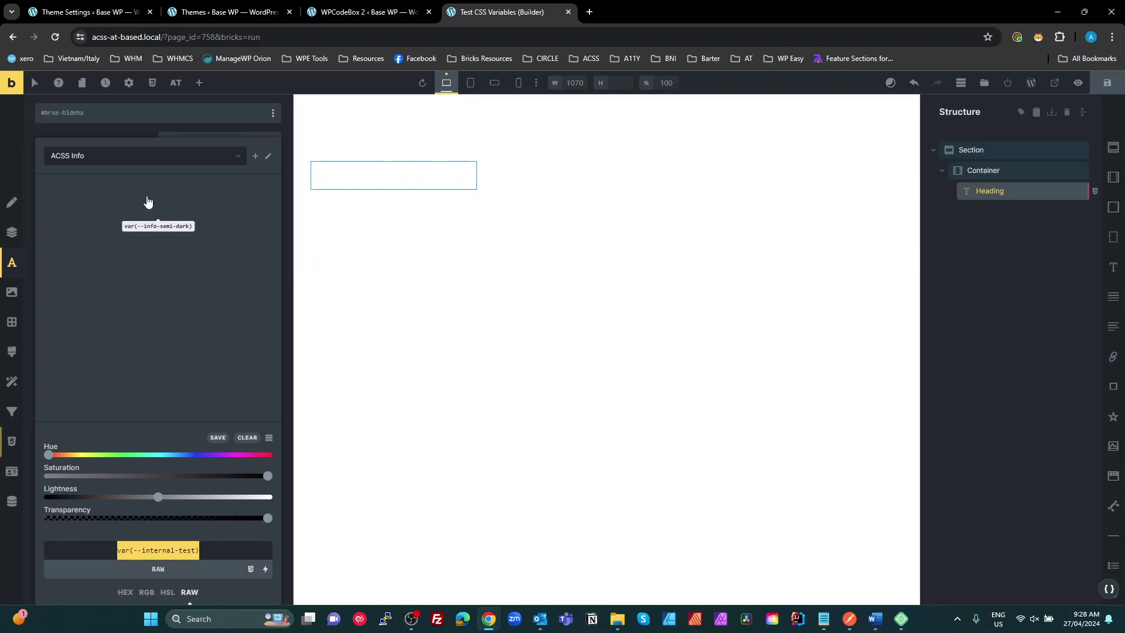
left_click(134, 140)
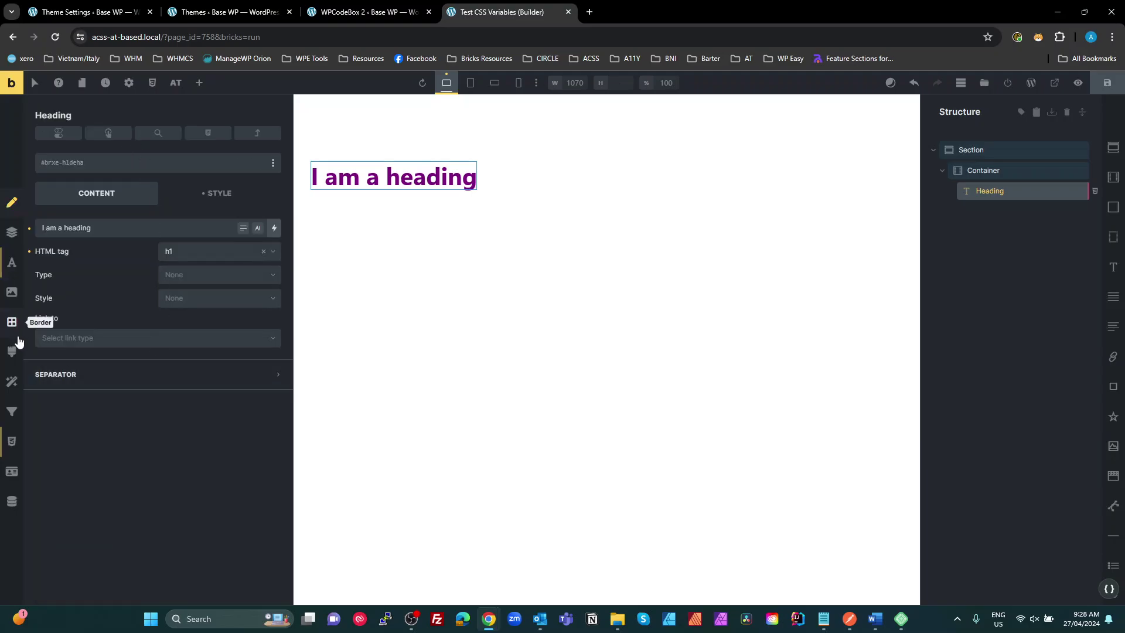
Review the --internal-test declaration in the heading's SuperPower CSS
left_click(12, 441)
left_click(73, 316)
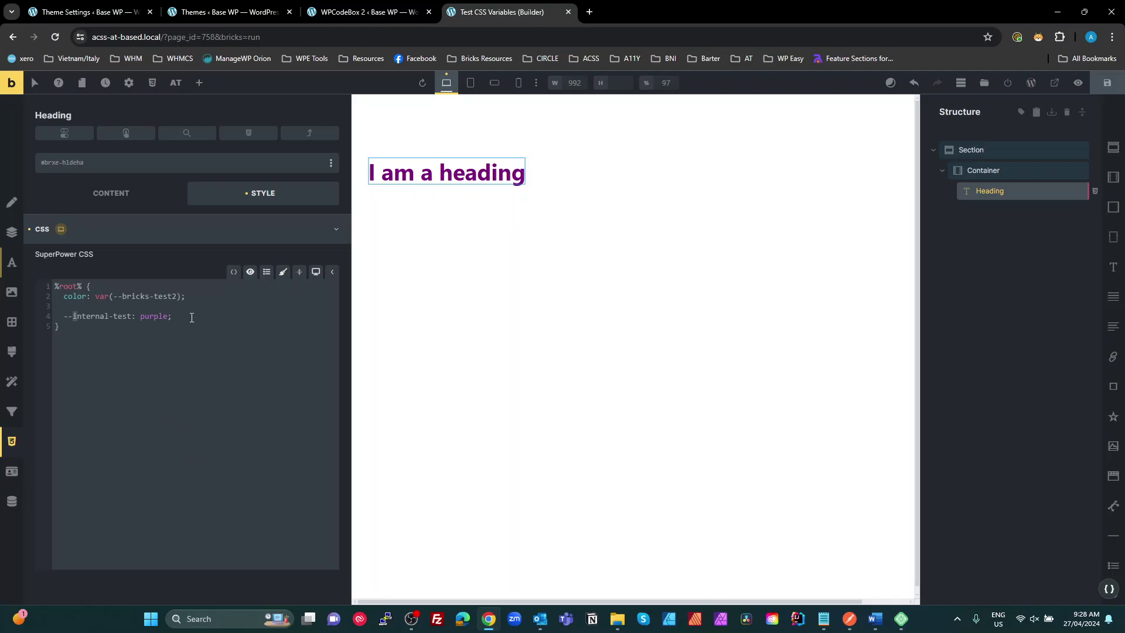
left_click_drag(188, 317, 63, 309)
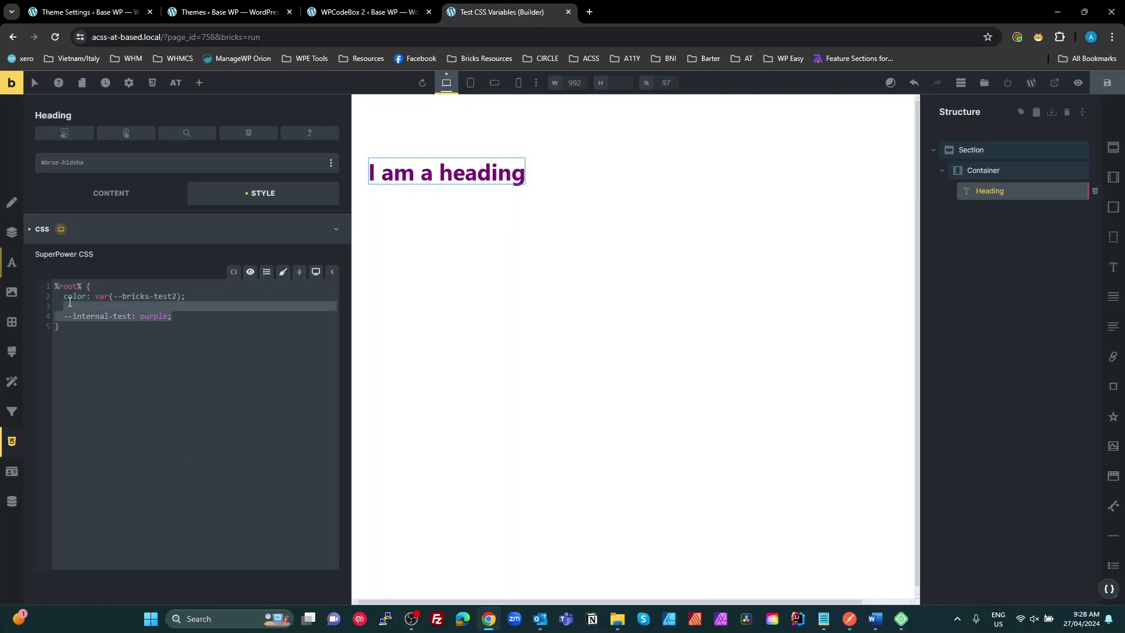
Review the WPCodeBox snippet and Bricks theme details, then look at the builder's settings and global classes and variables manager
left_click(352, 13)
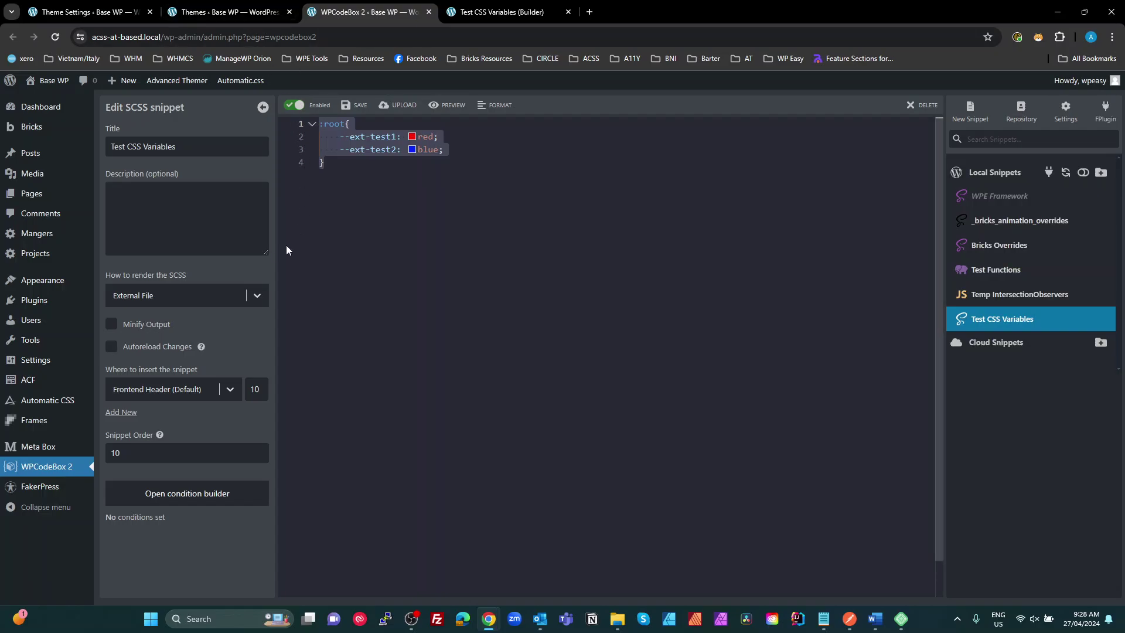
left_click(224, 16)
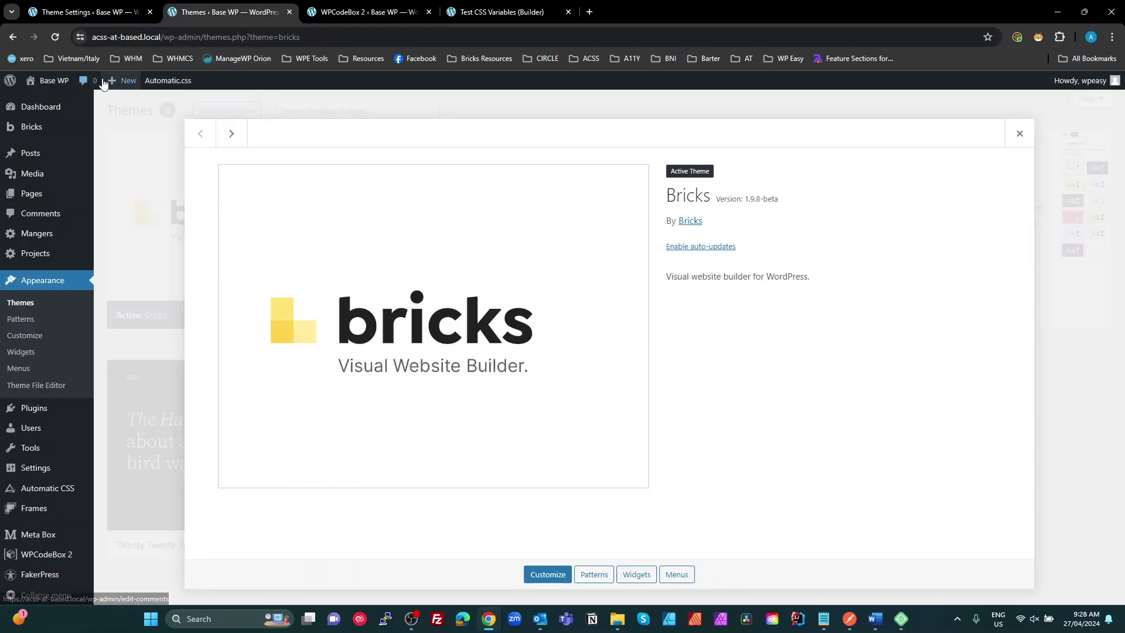
left_click(498, 12)
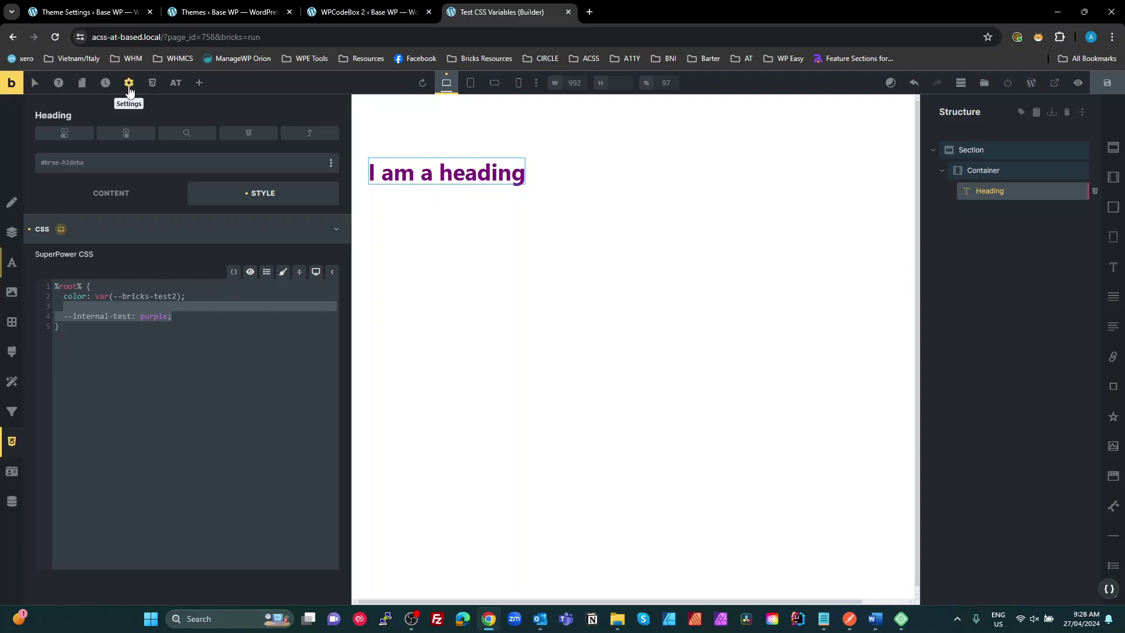
left_click(129, 88)
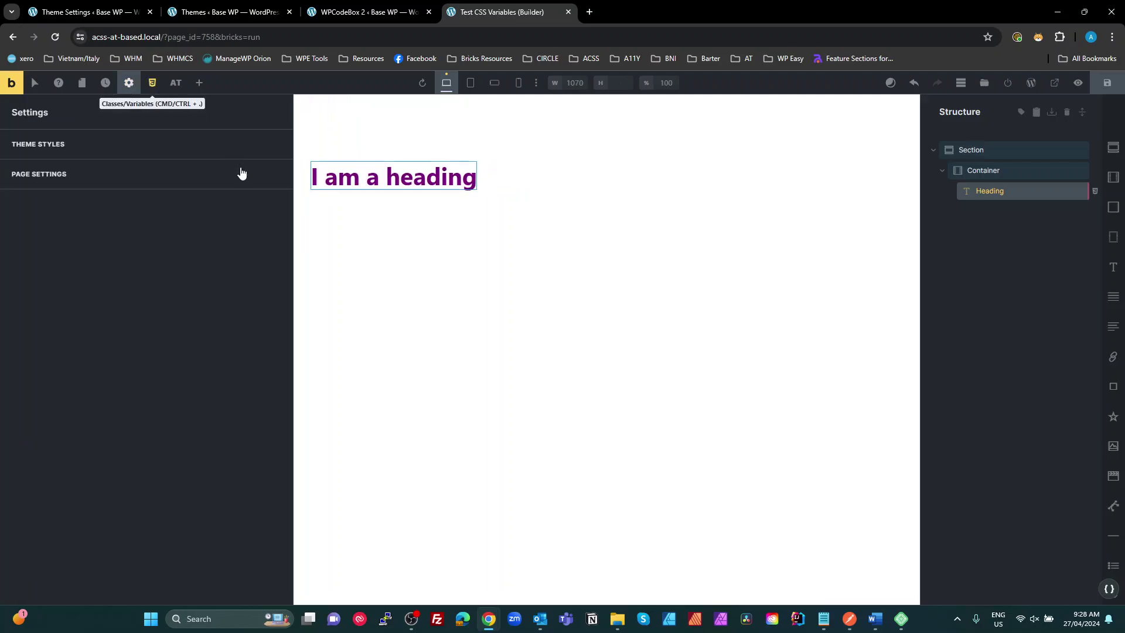
key("ctrl+period")
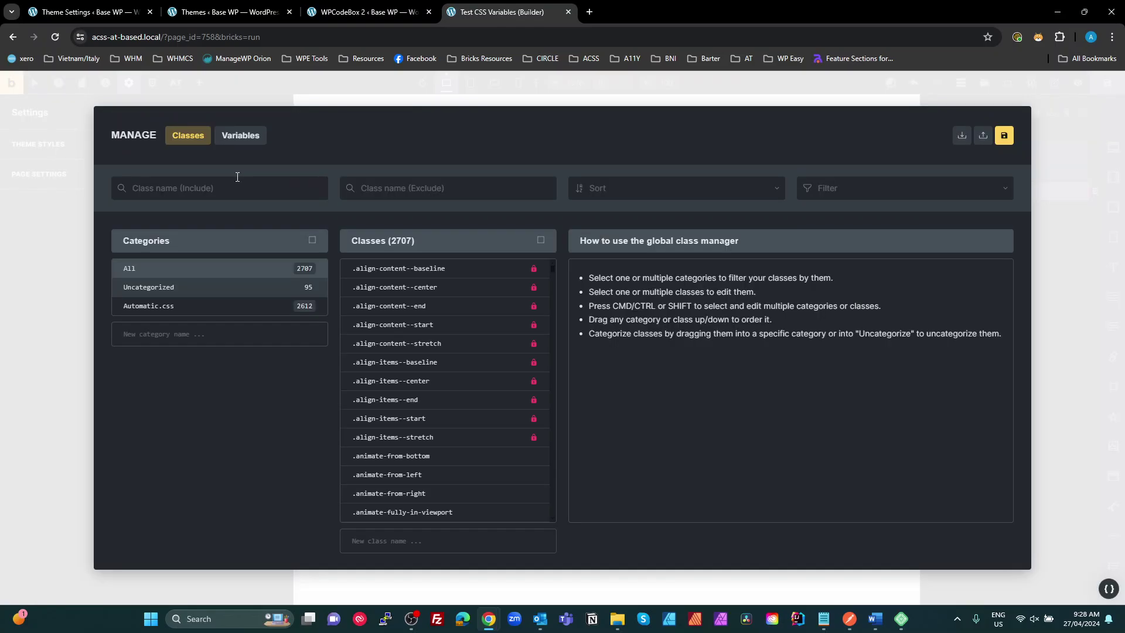
left_click(1057, 294)
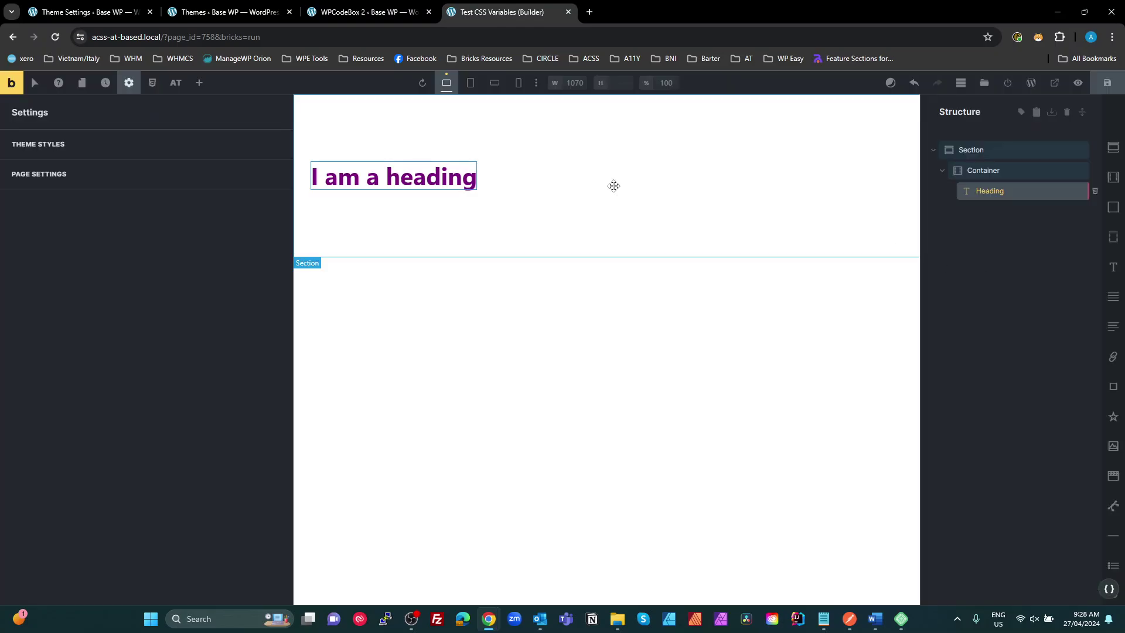
Reselect the heading and re-examine the --internal-test line in its %root% rule
left_click(394, 179)
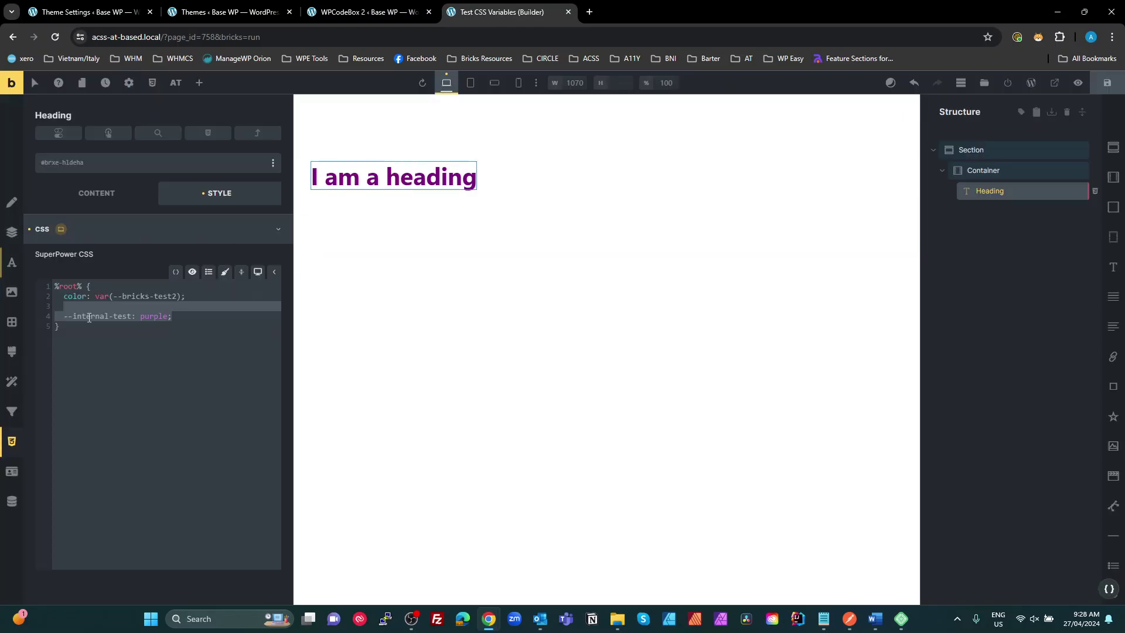
left_click(75, 316)
left_click_drag(64, 316, 182, 321)
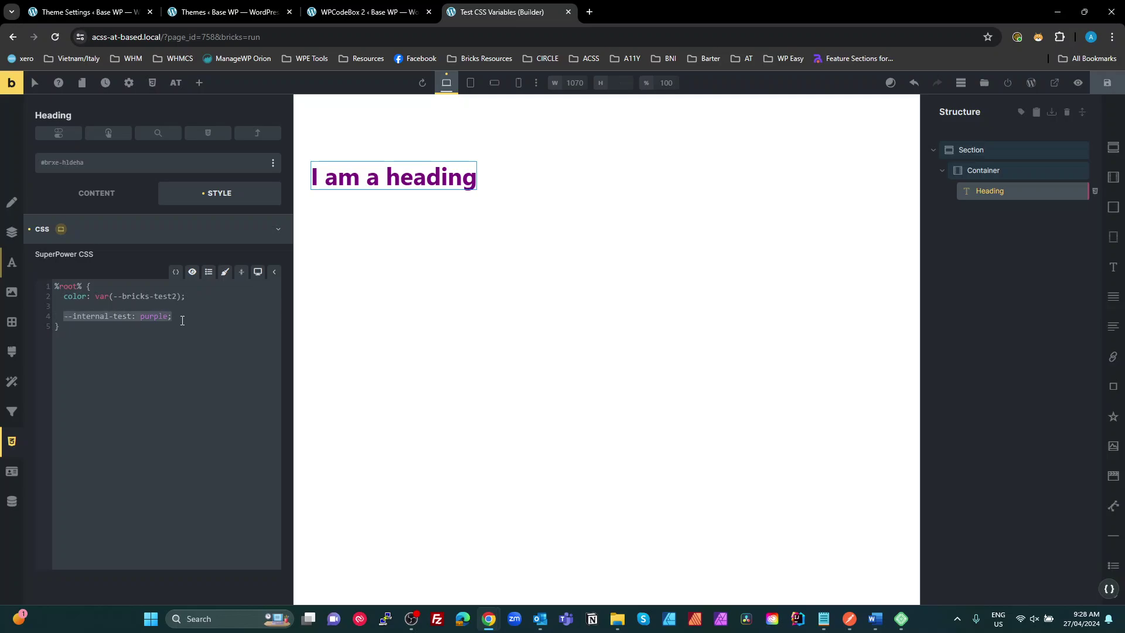
left_click(228, 363)
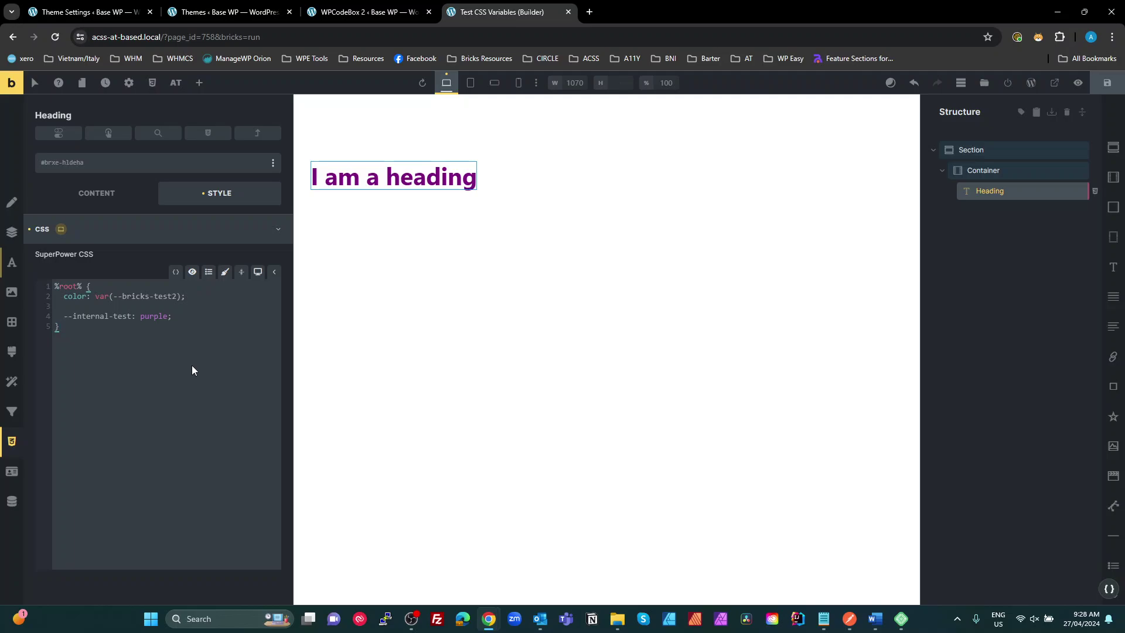